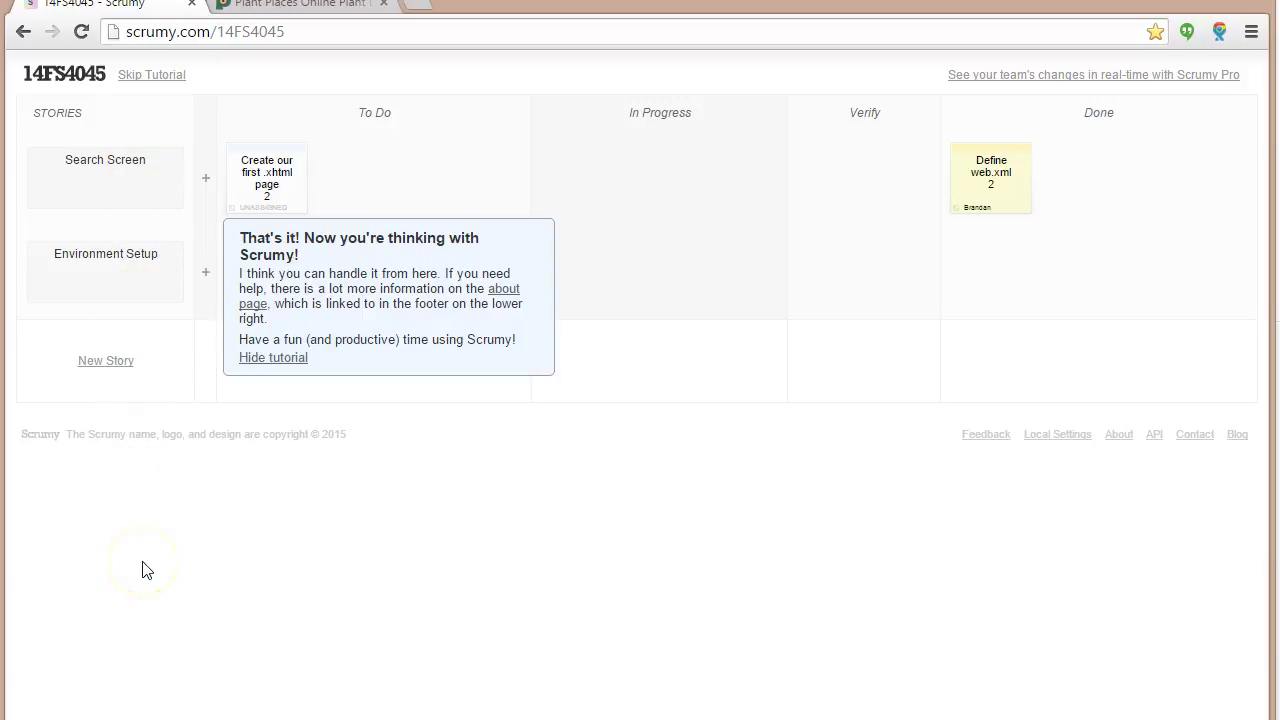
# Switch to the PlantPlaces.com site, search plants by name for Redbud, and open the Eastern Redbud details.
pyautogui.click(287, 8)
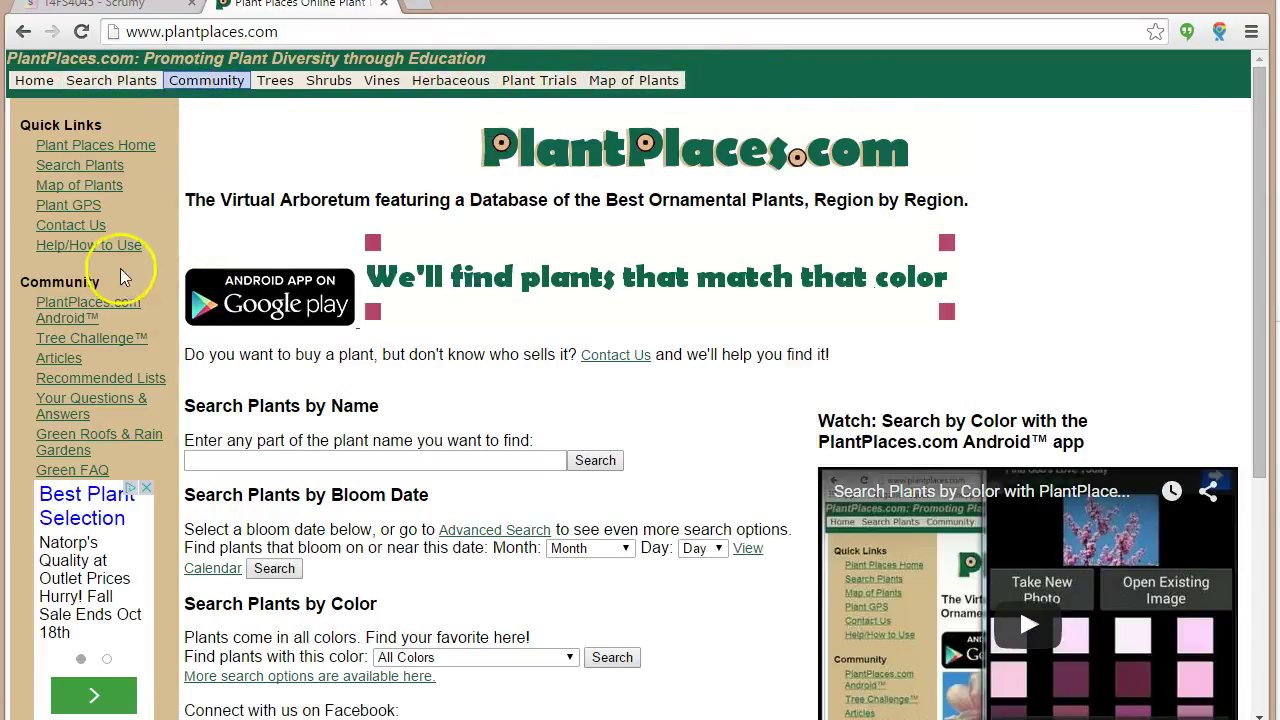
pyautogui.click(367, 458)
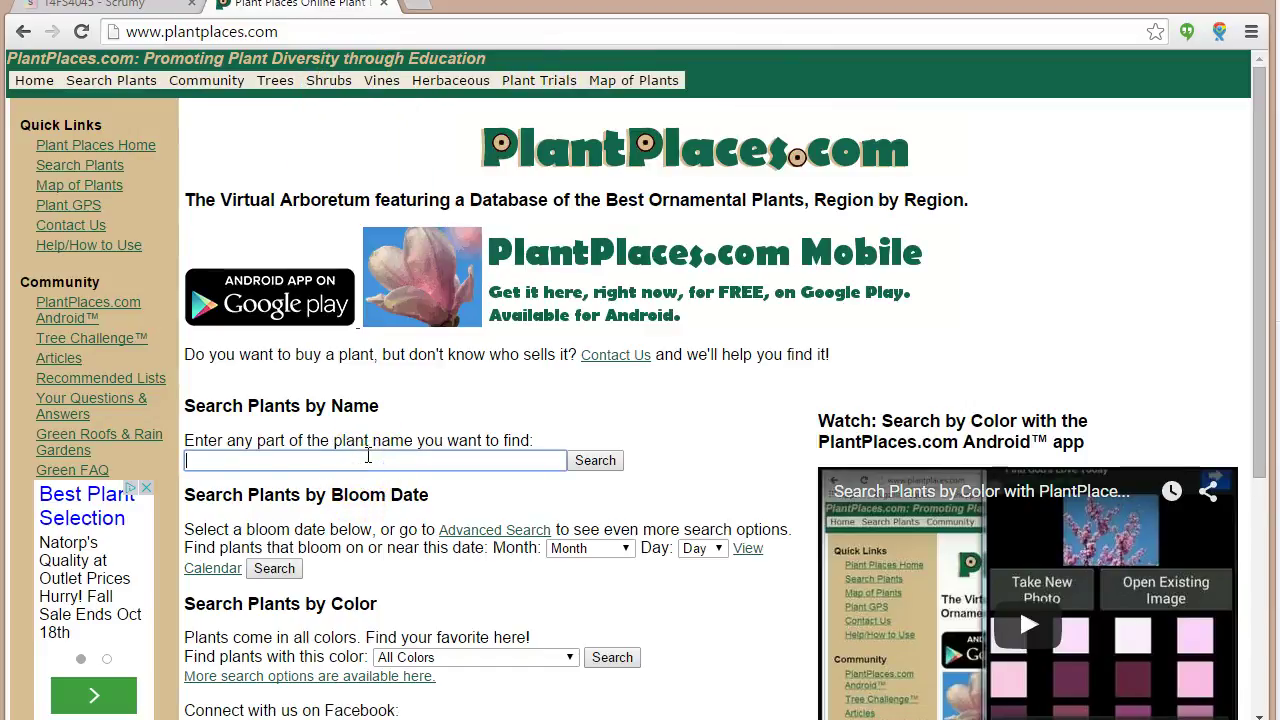
pyautogui.write('Redbu')
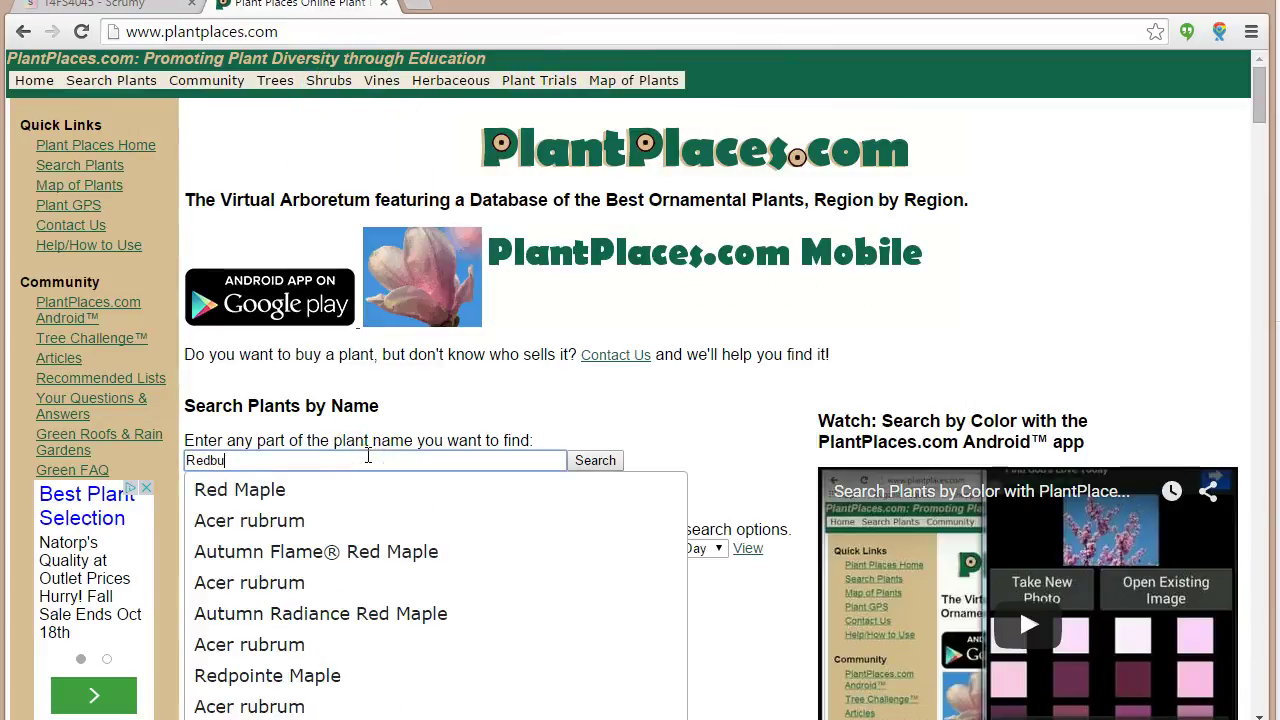
pyautogui.write('d')
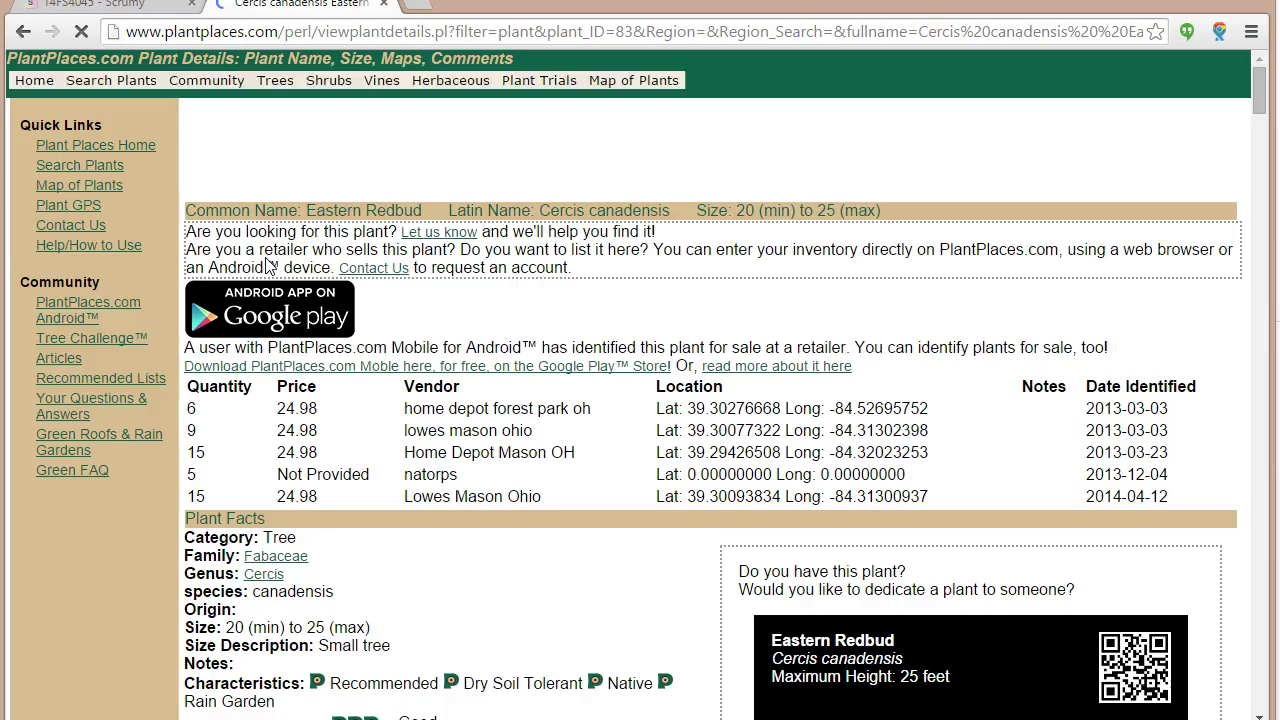
# Examine the Eastern Redbud page's plant facts, bloom history, and specimen photos.
pyautogui.scroll(-10, 750, 128)
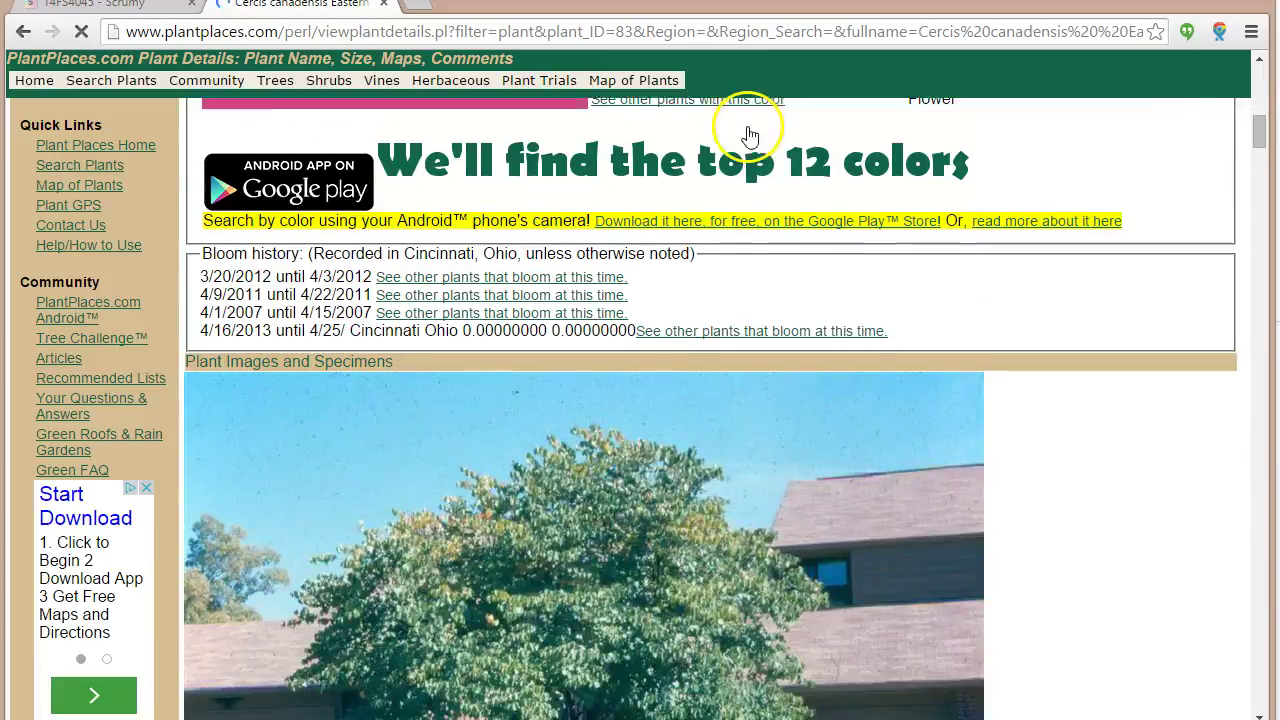
pyautogui.scroll(-3, 747, 126)
pyautogui.scroll(10, 747, 126)
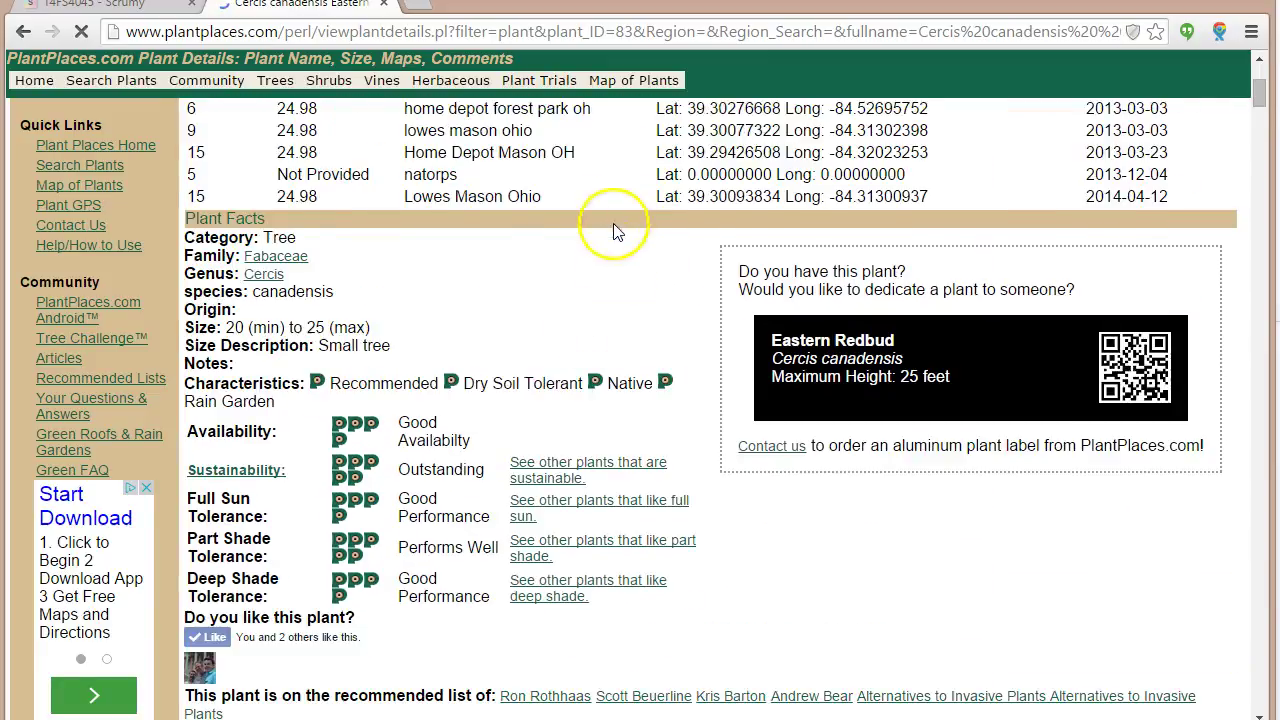
pyautogui.scroll(2, 615, 229)
pyautogui.scroll(-2, 571, 466)
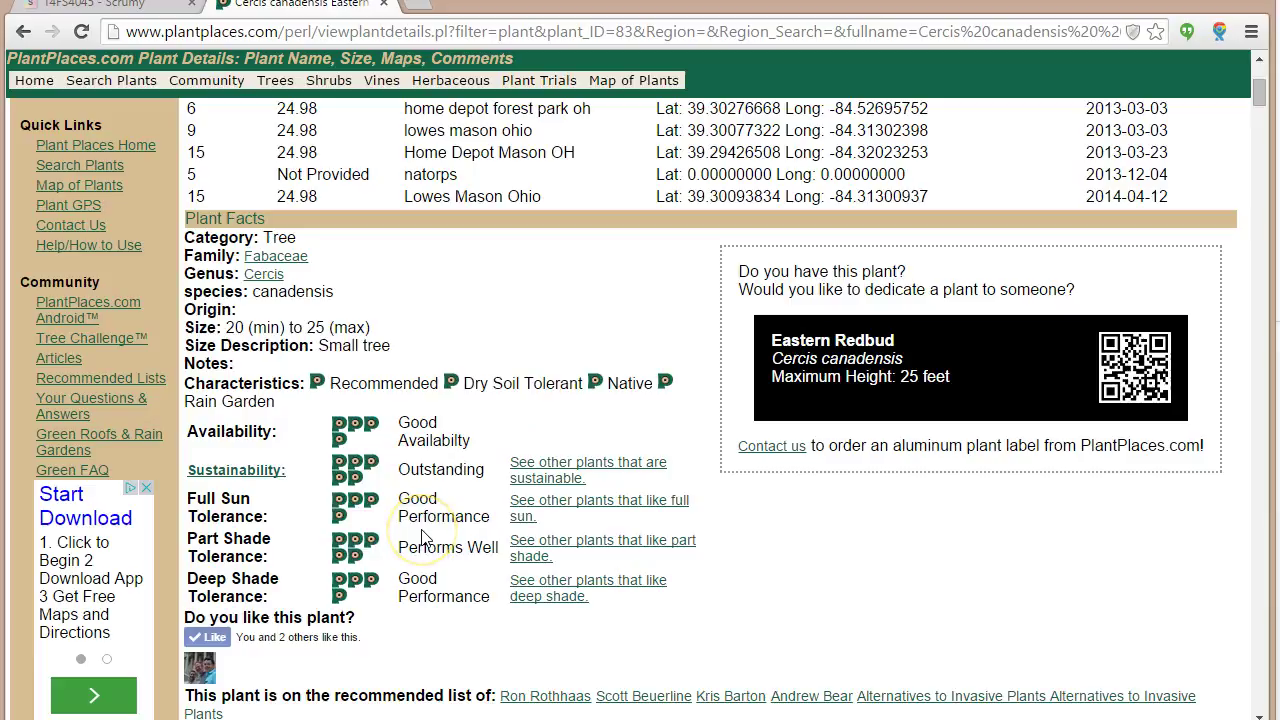
pyautogui.scroll(-12, 424, 540)
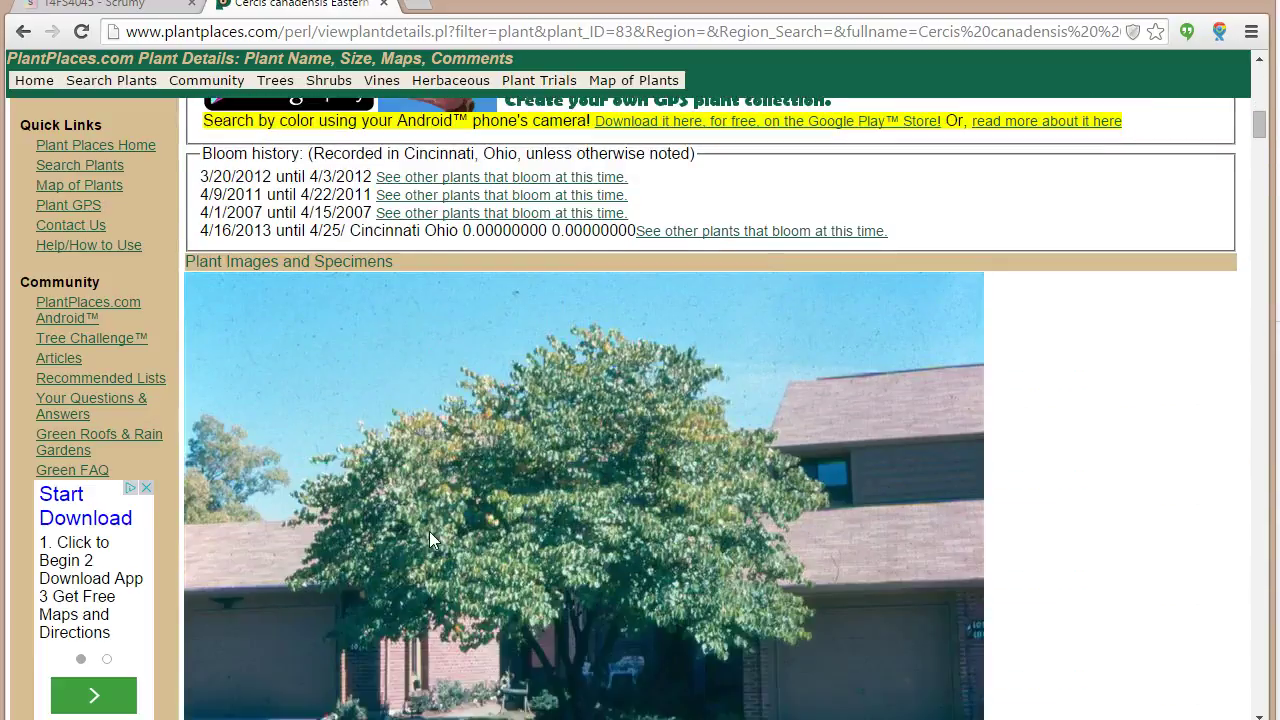
pyautogui.scroll(-12, 436, 524)
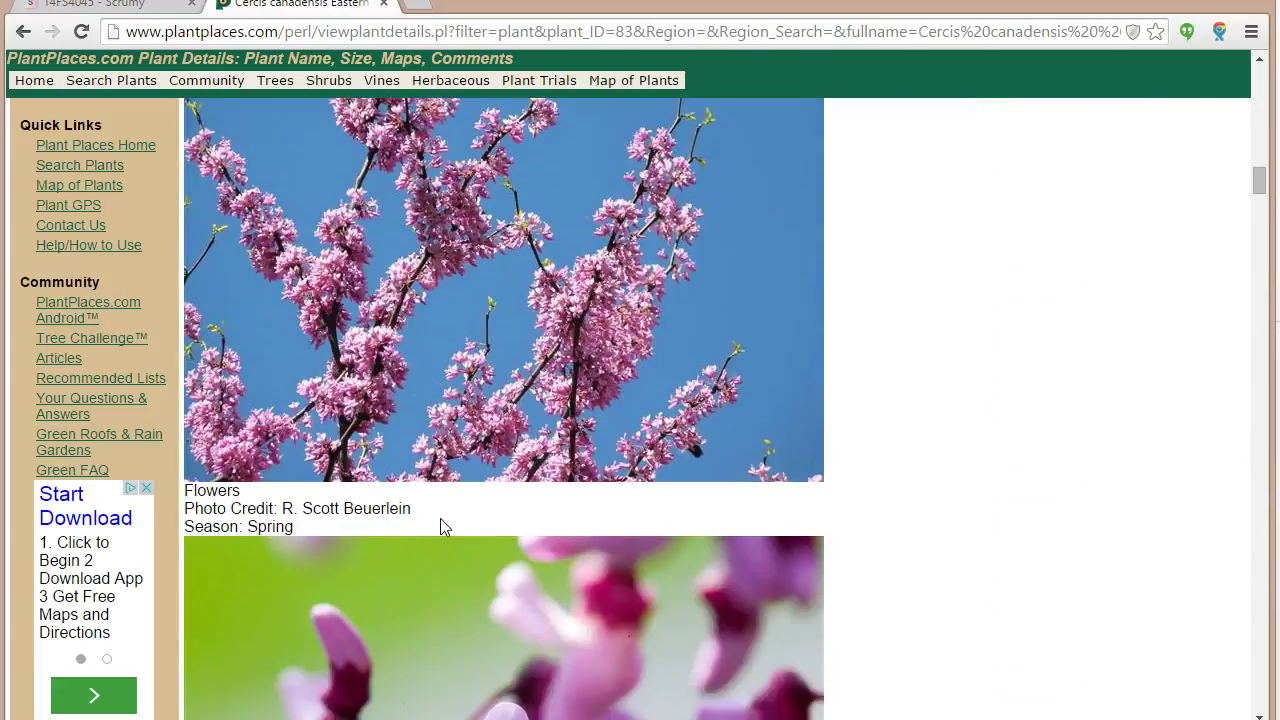
pyautogui.scroll(-10, 440, 524)
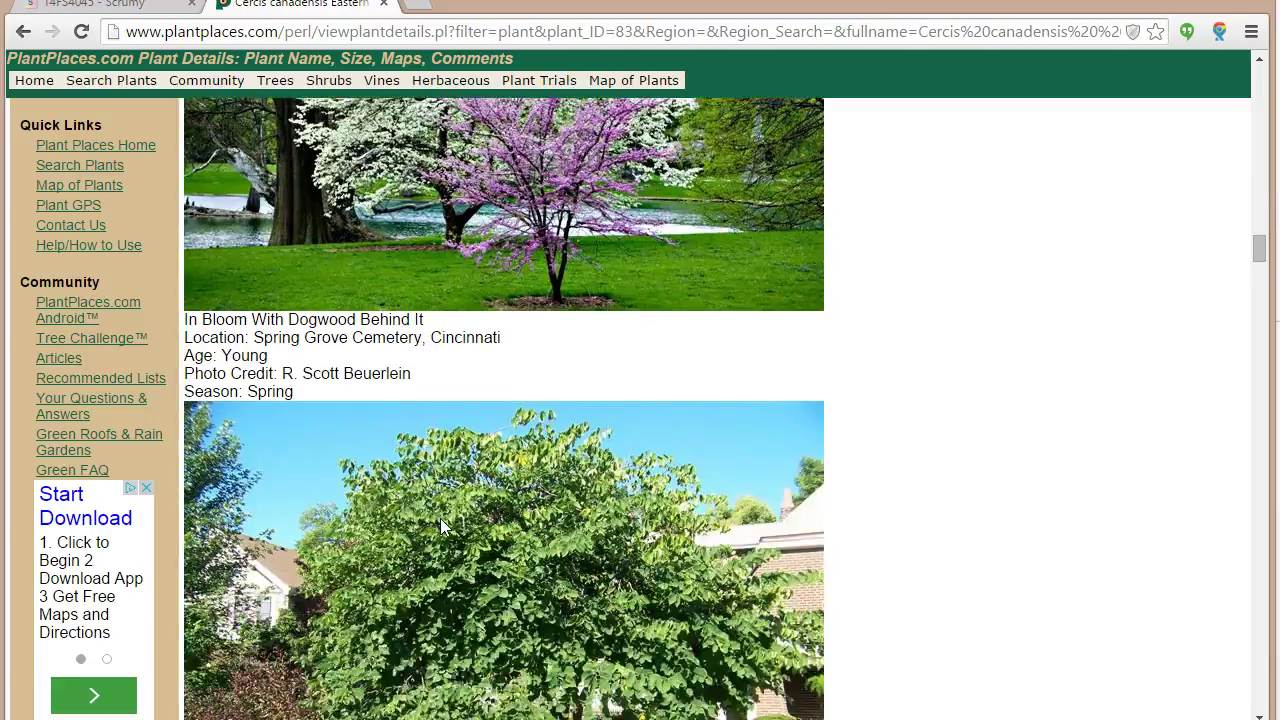
pyautogui.scroll(-12, 440, 520)
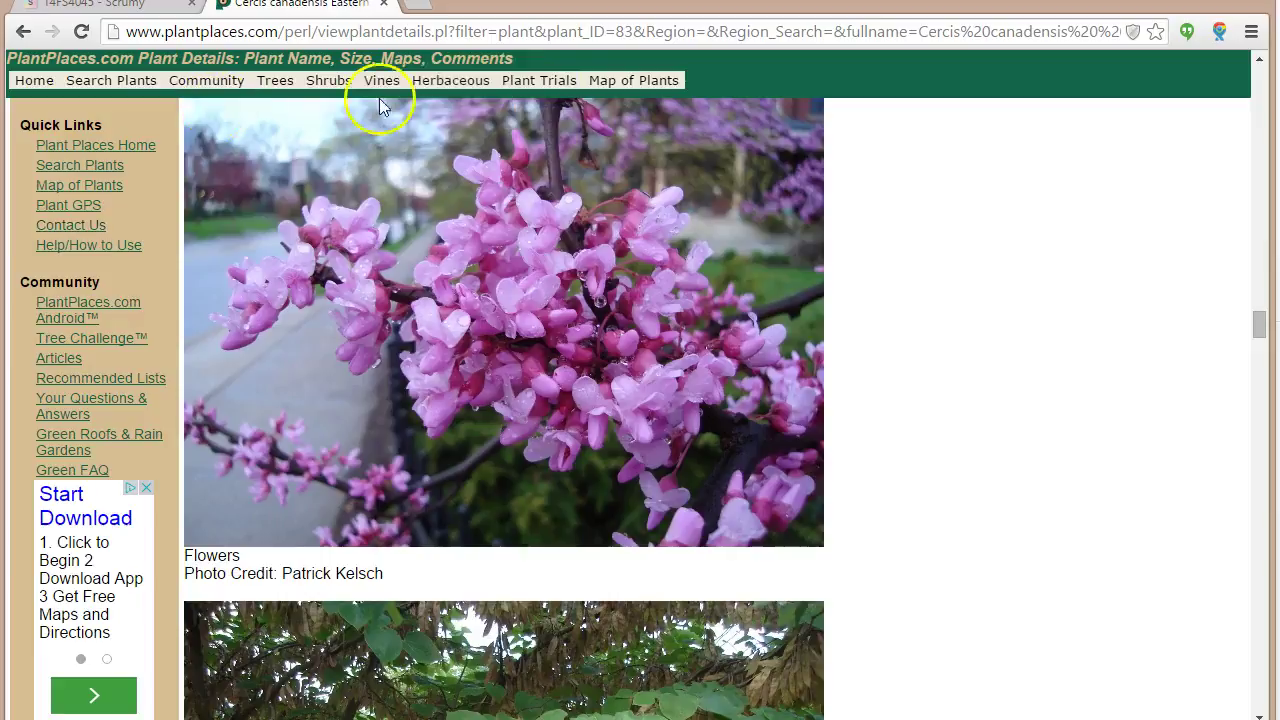
pyautogui.scroll(-12, 245, 448)
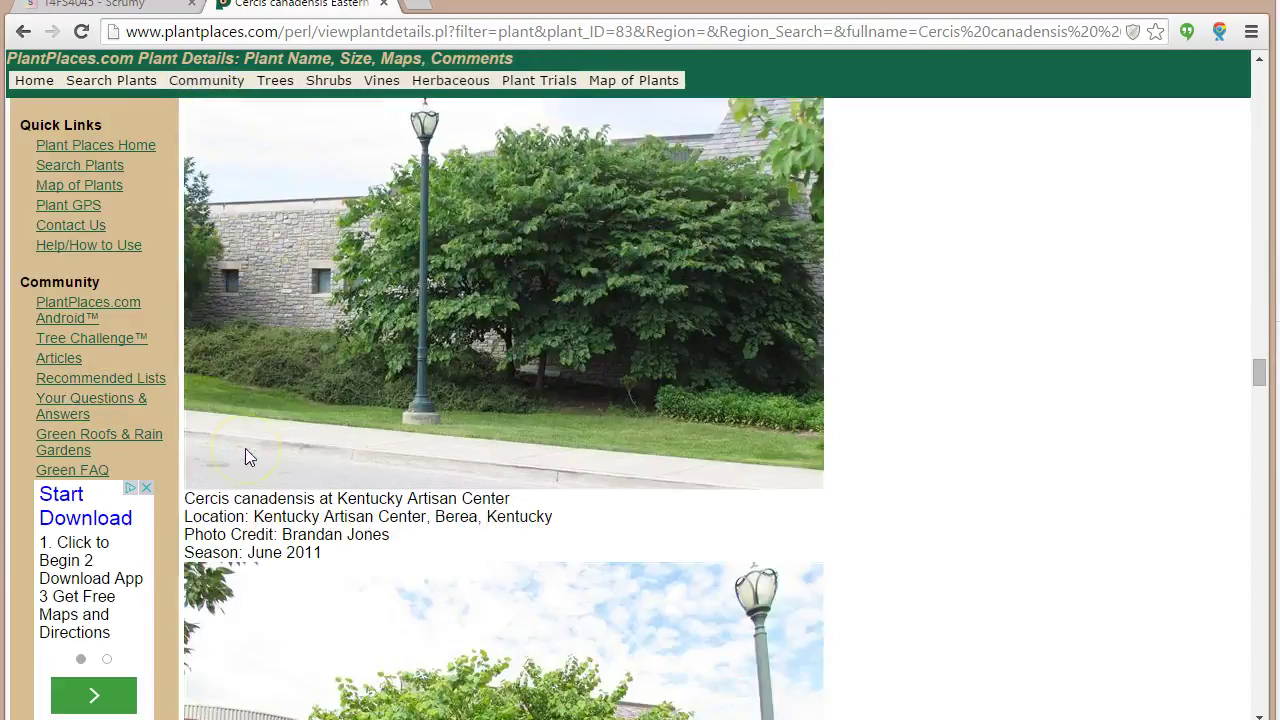
pyautogui.scroll(-7, 245, 448)
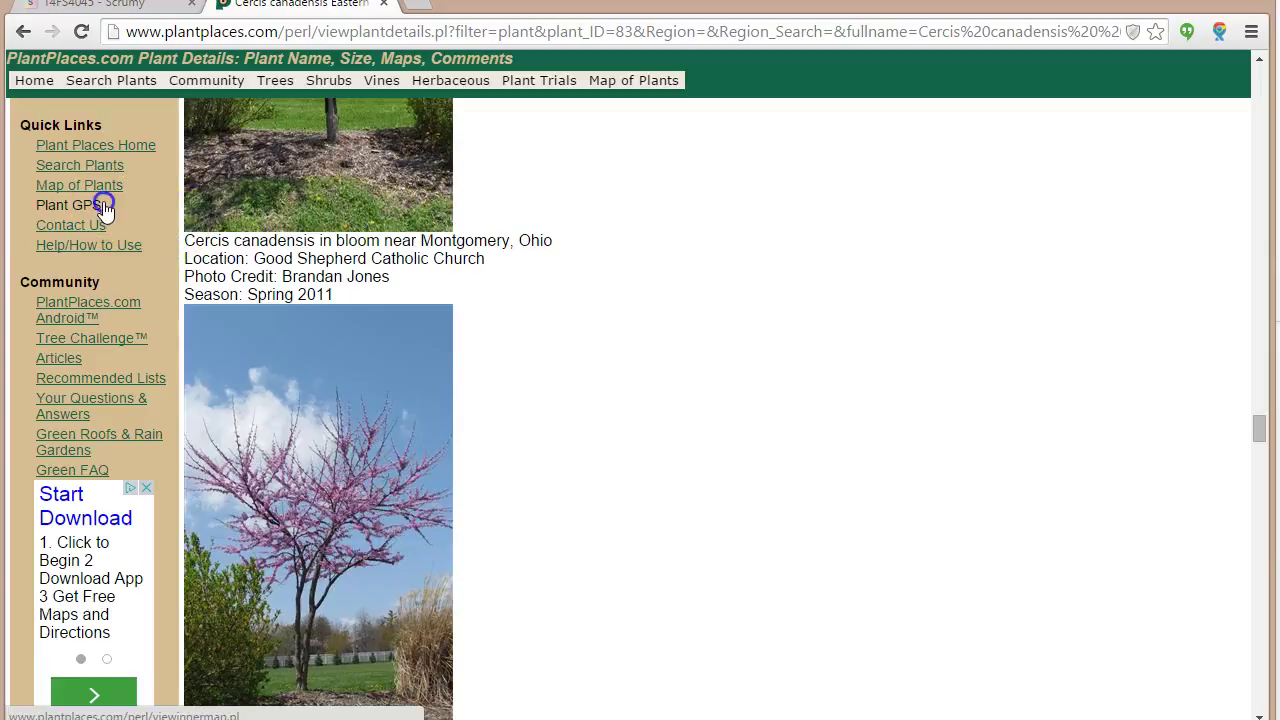
# Check the plants at two markers on the Plant GPS map, then open the advanced plant search form.
pyautogui.click(103, 204)
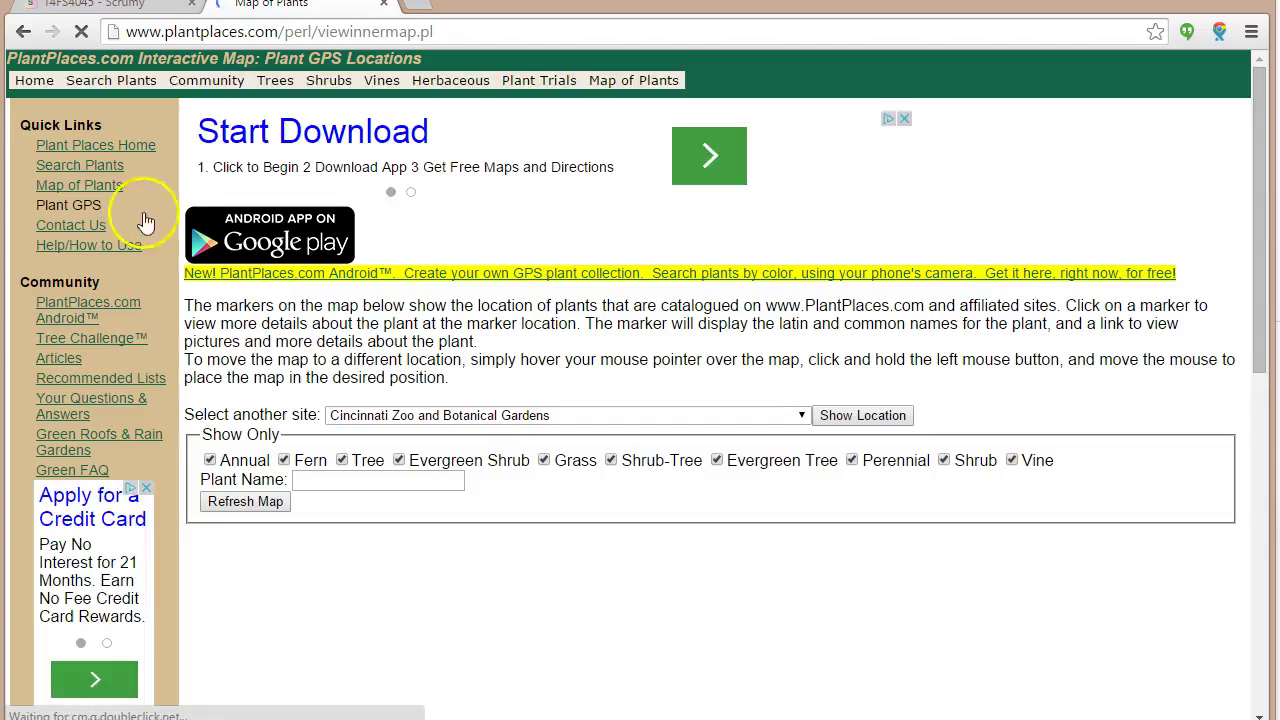
pyautogui.scroll(-4, 1036, 355)
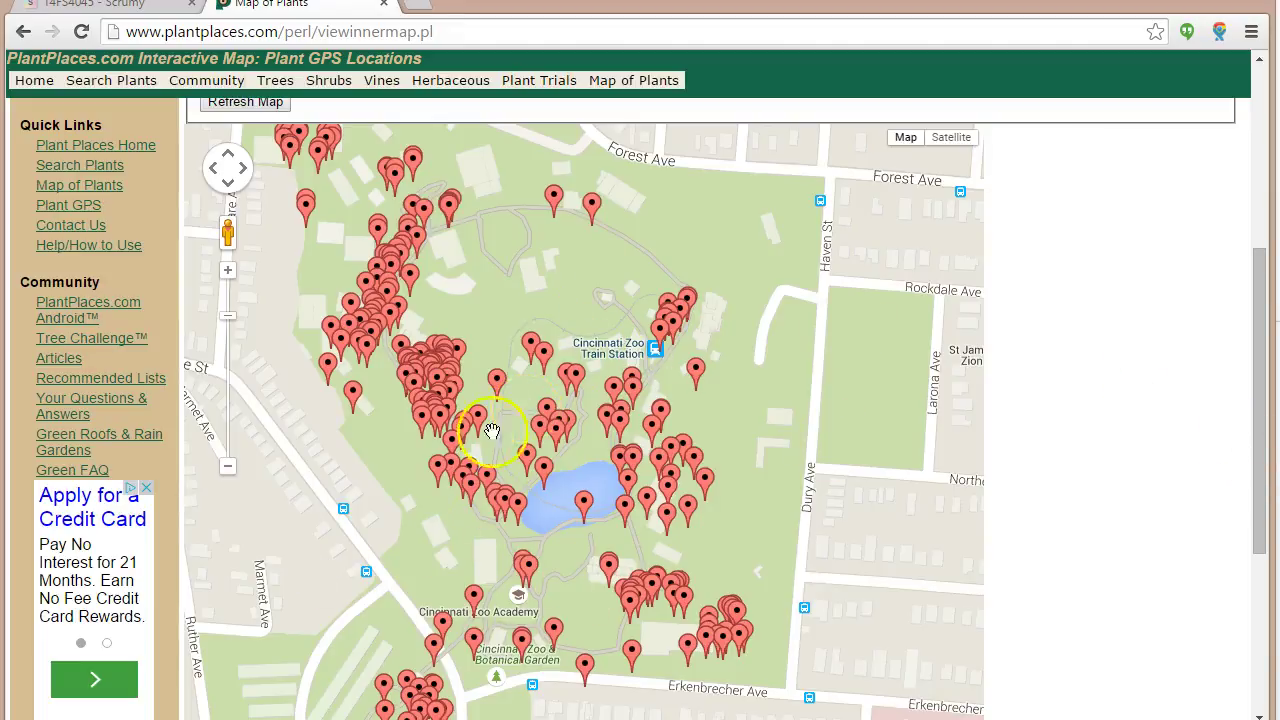
pyautogui.click(446, 207)
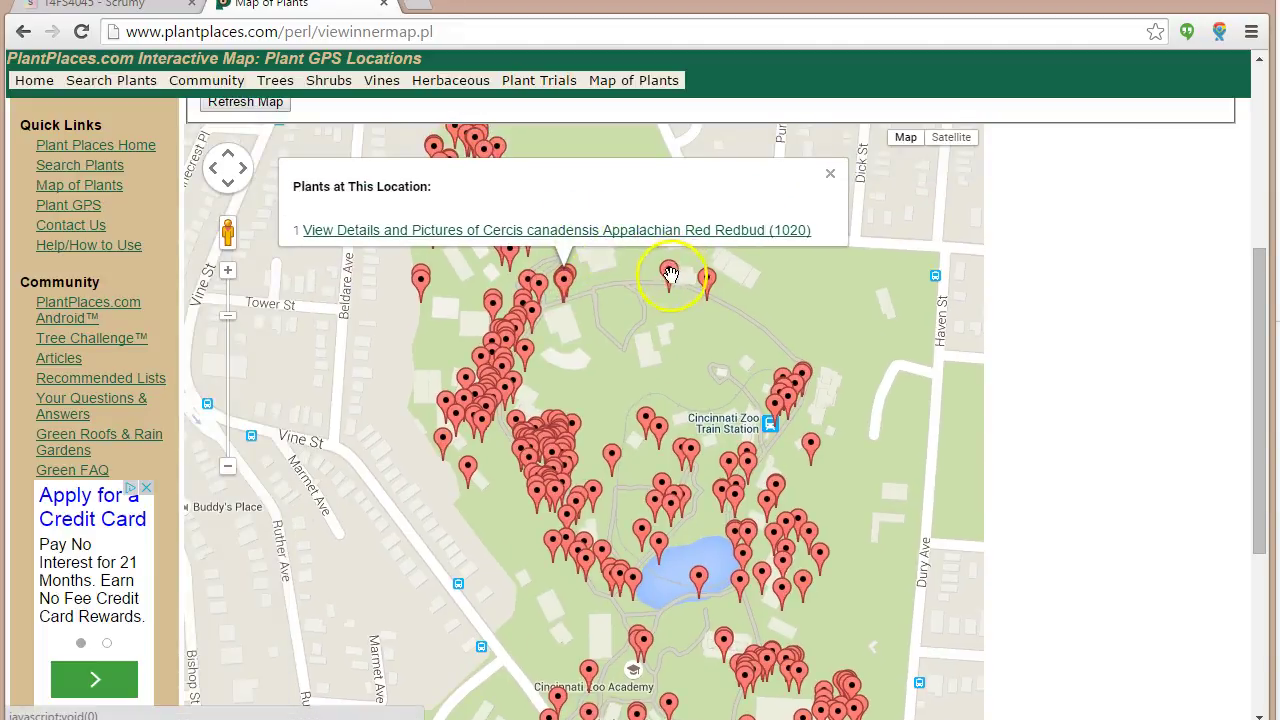
pyautogui.click(669, 277)
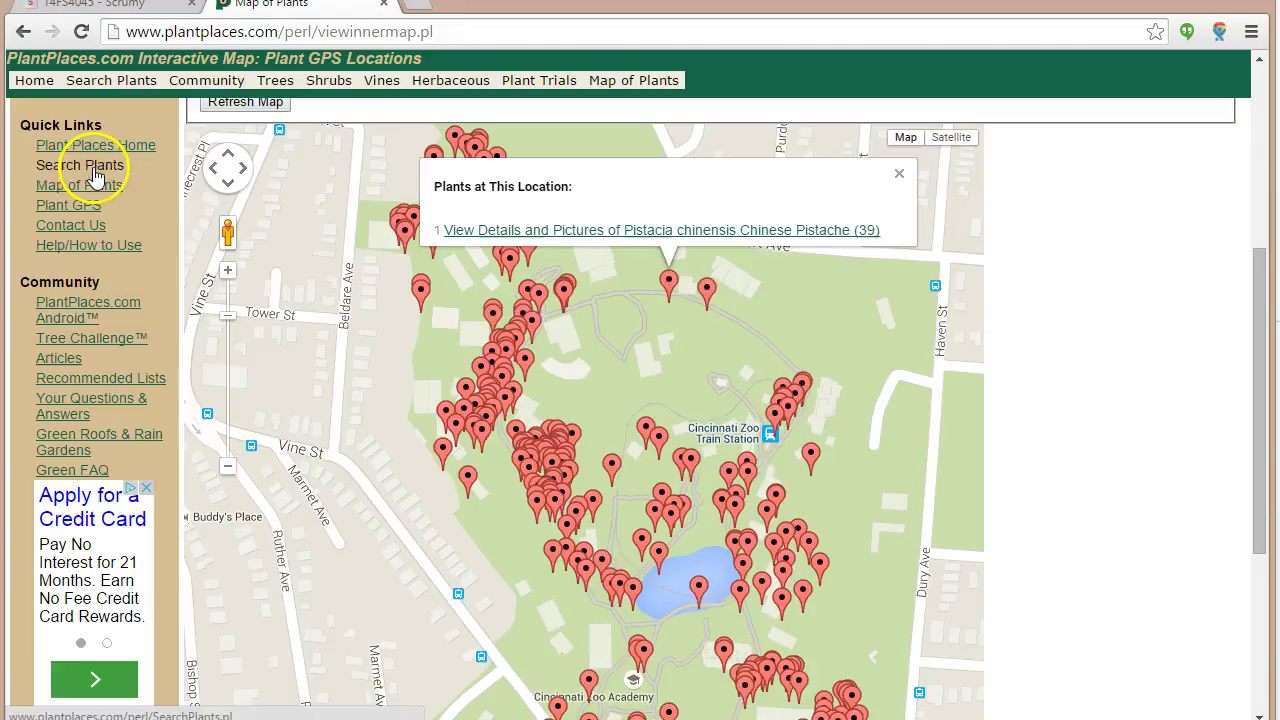
pyautogui.click(96, 170)
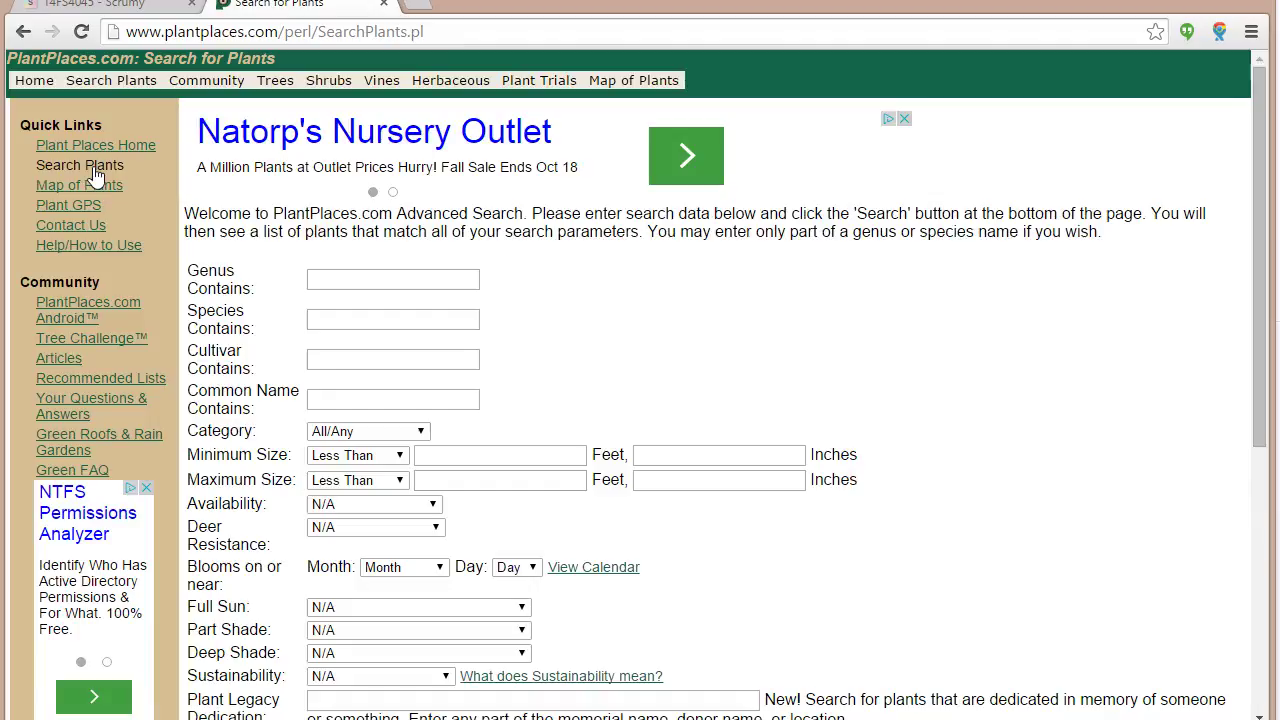
# Switch to the Scrumy board, add the task "Prepare IDE 2" to the Environment Setup story, and hide the tutorial.
pyautogui.click(102, 10)
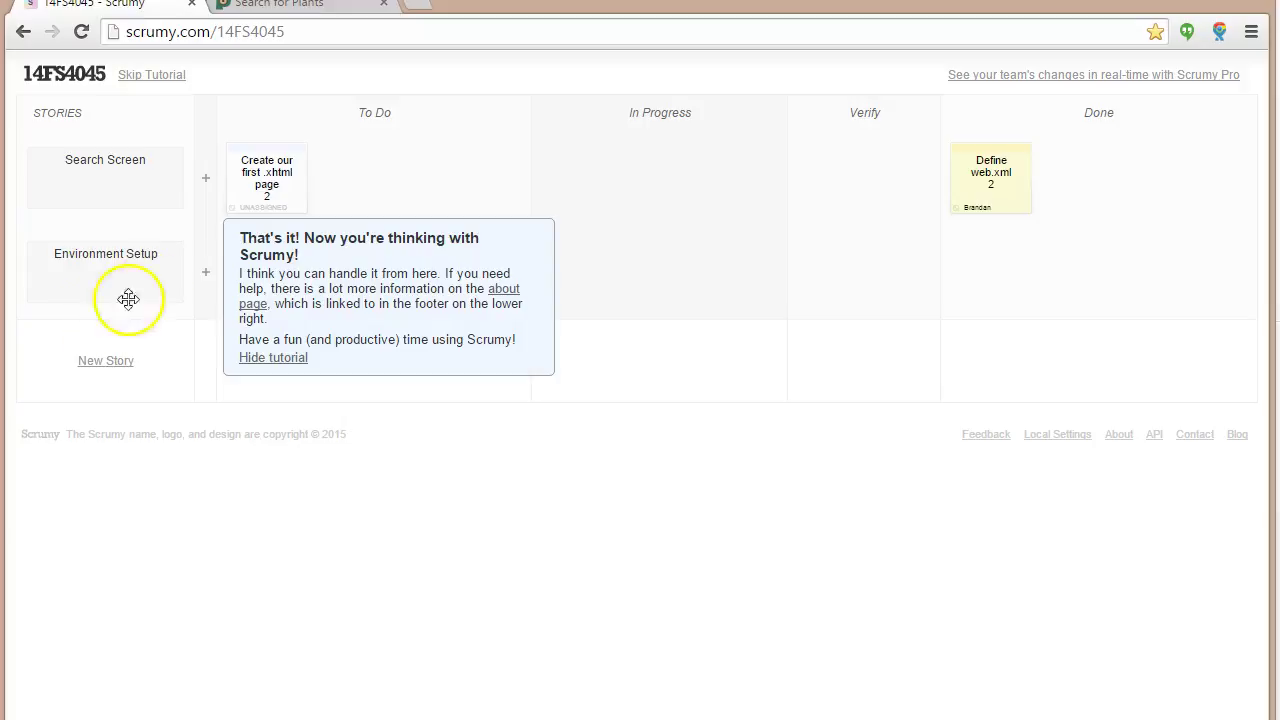
pyautogui.click(205, 271)
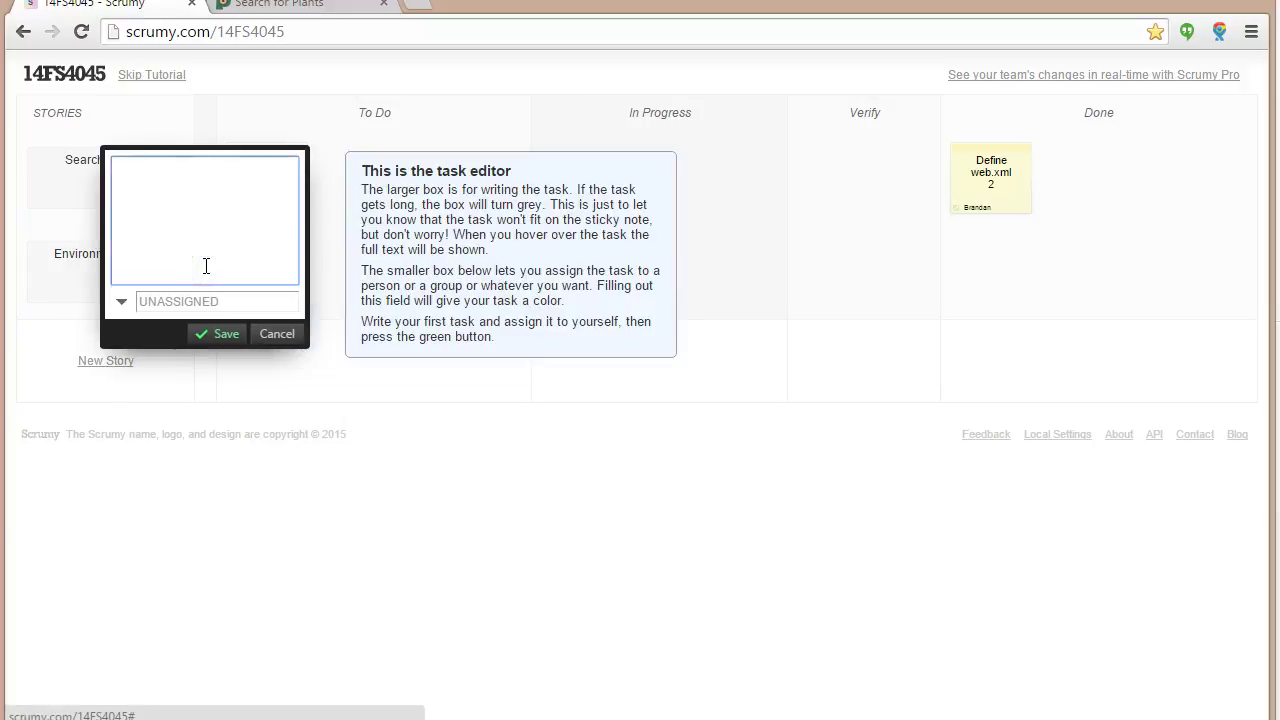
pyautogui.click(190, 274)
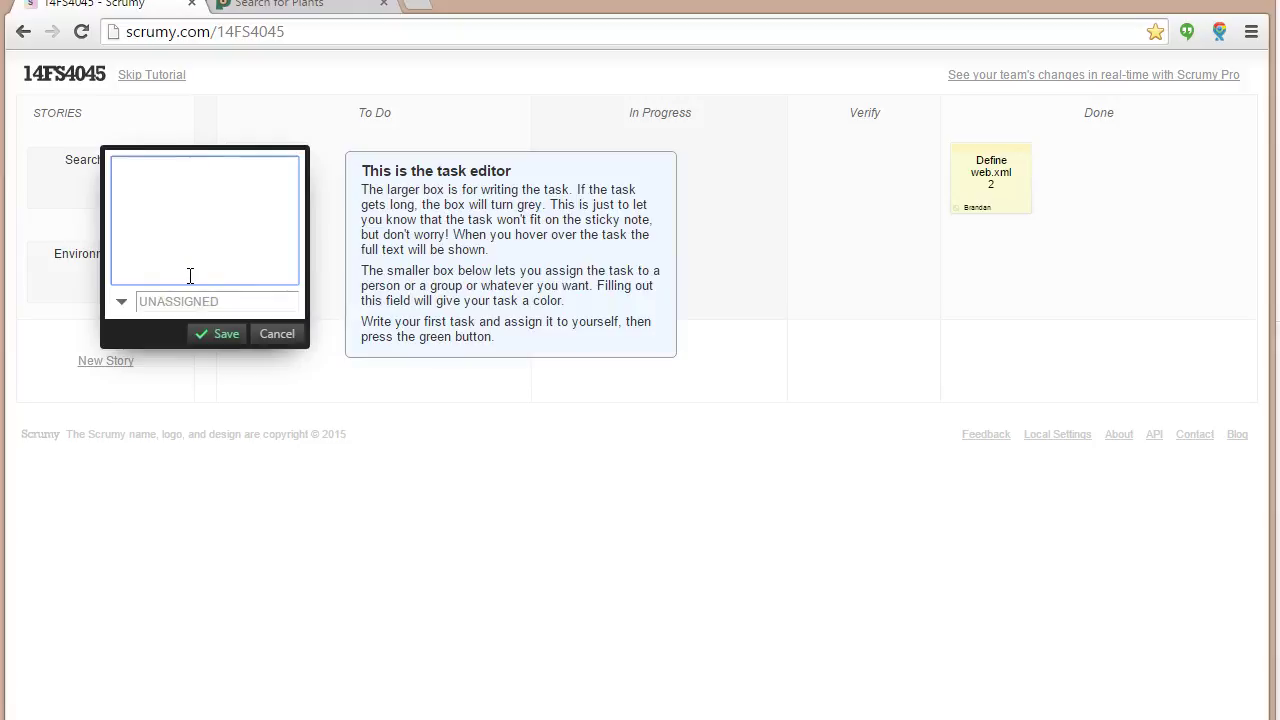
pyautogui.write('Prepare IDE')
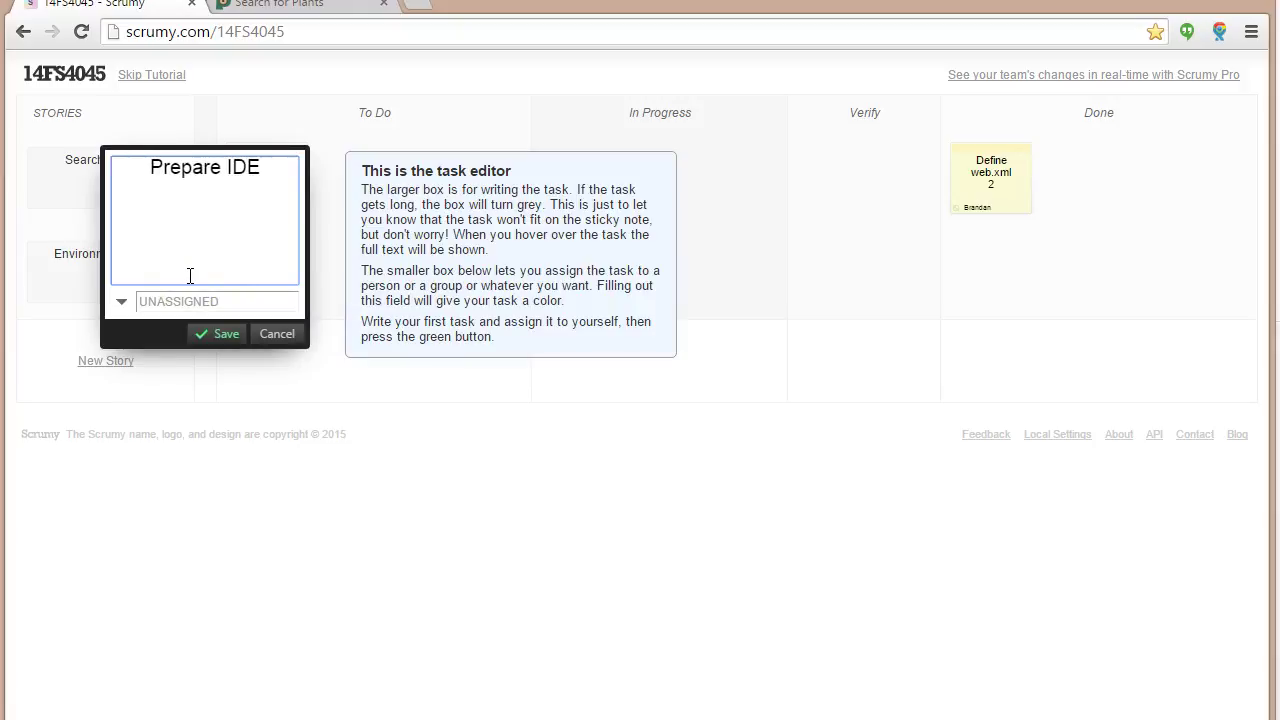
pyautogui.write(' 2')
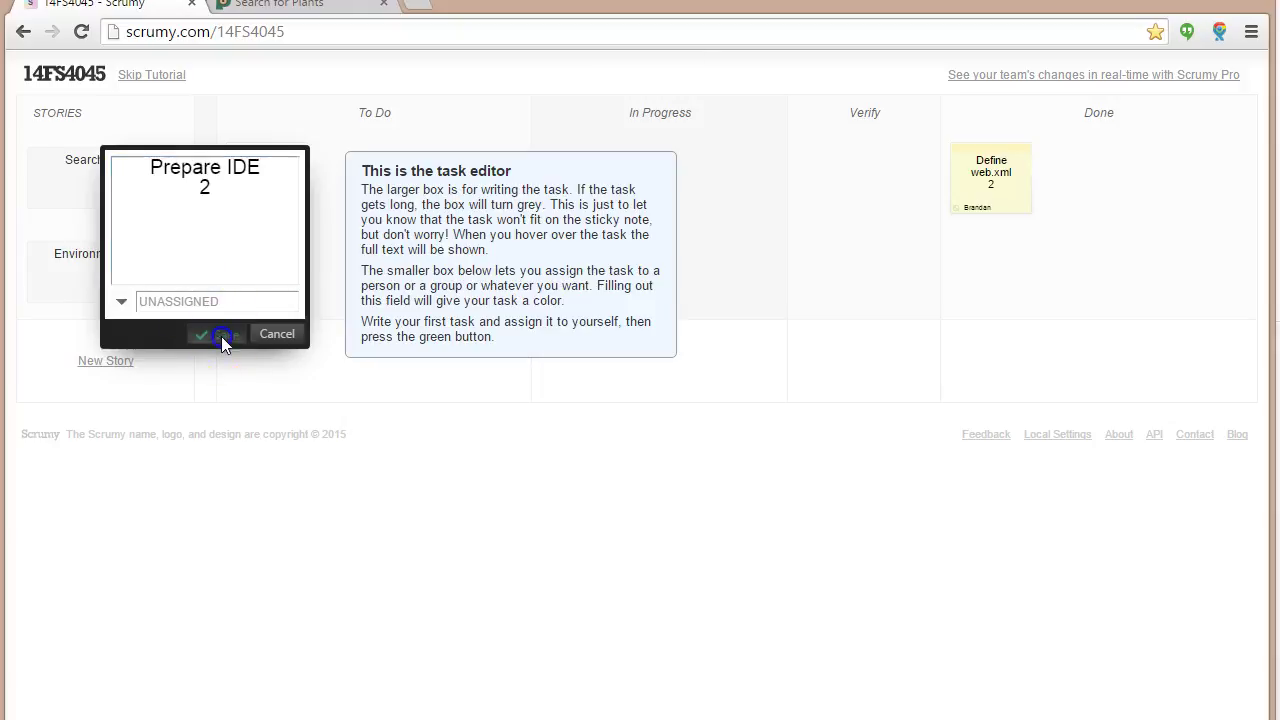
pyautogui.click(221, 334)
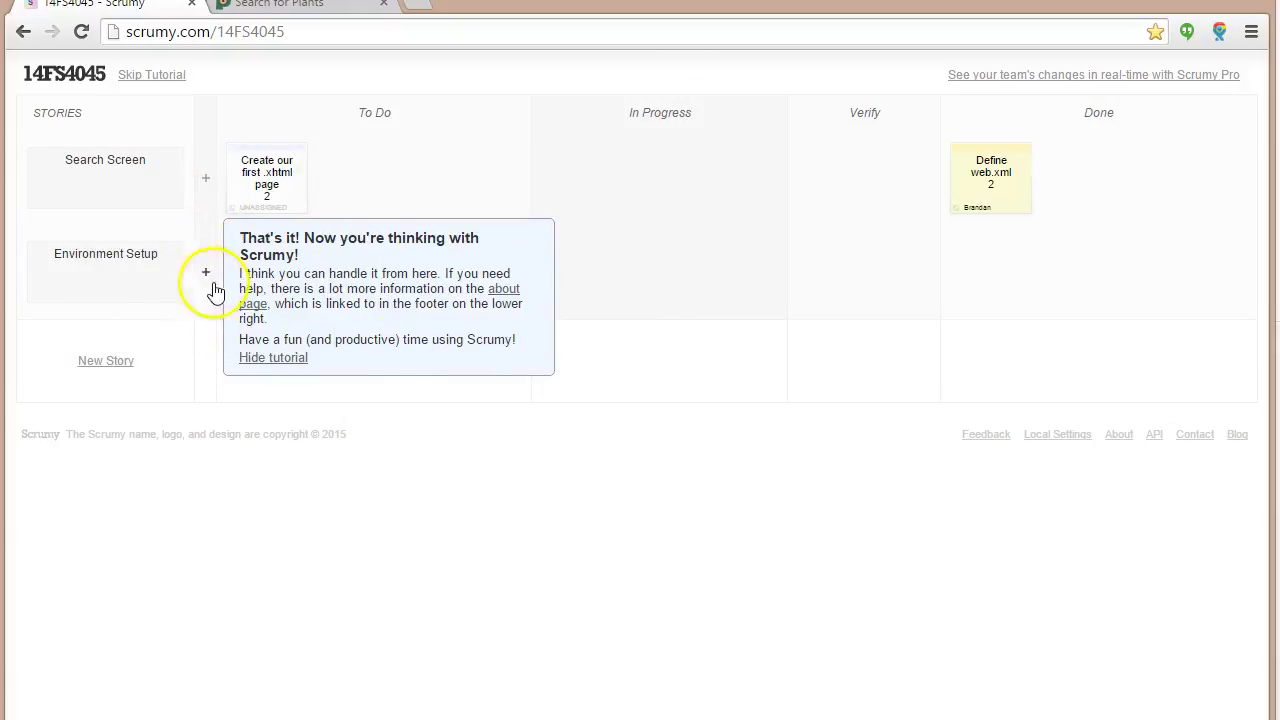
pyautogui.click(262, 360)
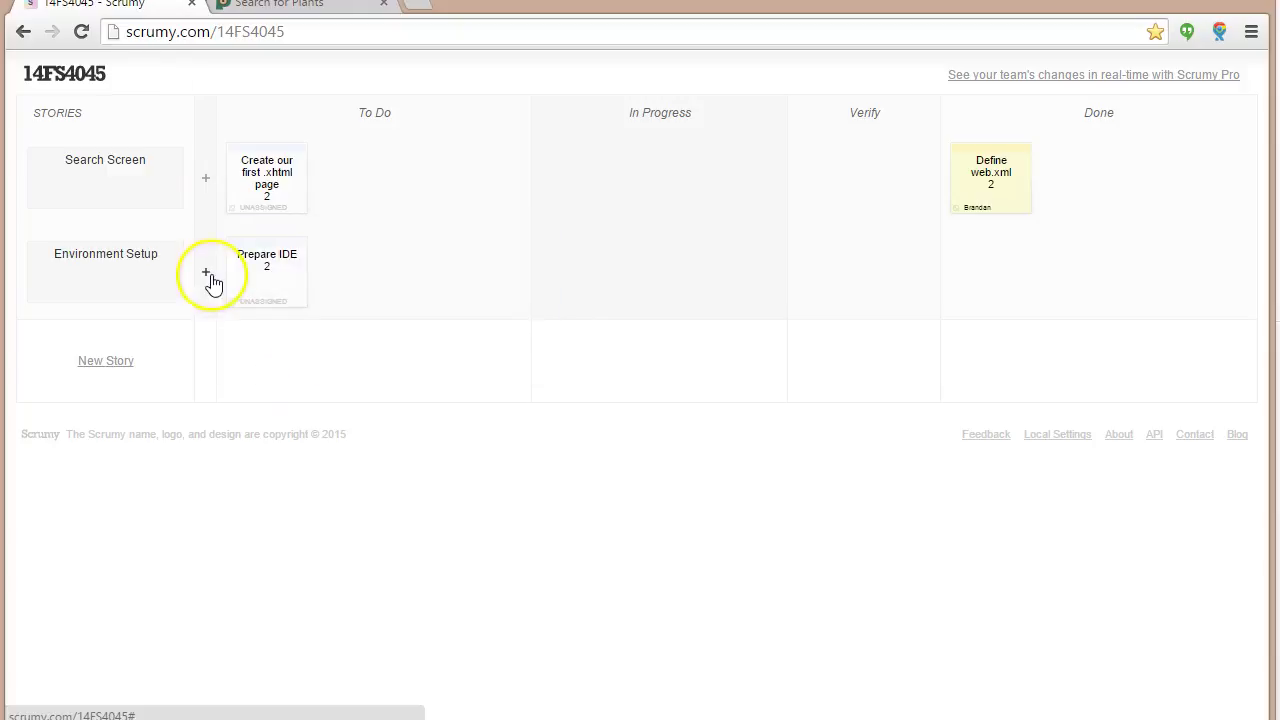
# Add the task "Install Tomcat" to the Environment Setup story.
pyautogui.click(206, 271)
pyautogui.write('Insta')
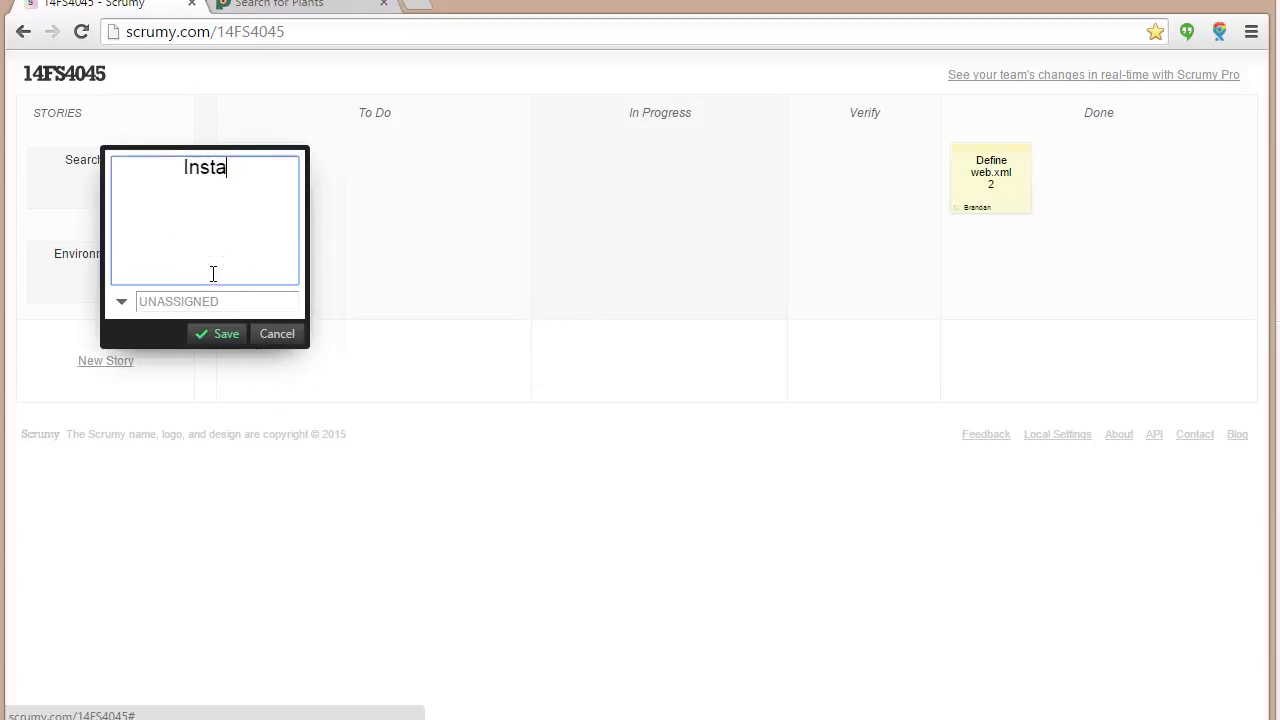
pyautogui.write('ll Tomcat')
pyautogui.click(207, 334)
pyautogui.moveTo(151, 305)
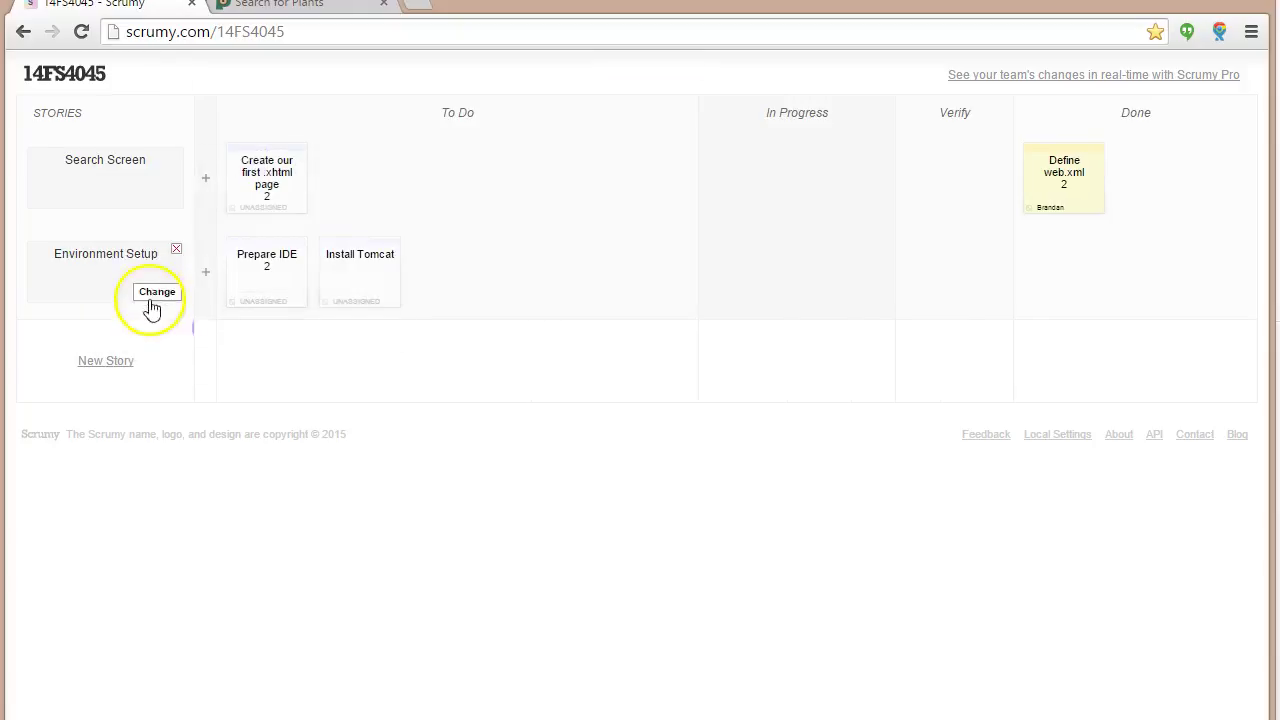
pyautogui.click(178, 249)
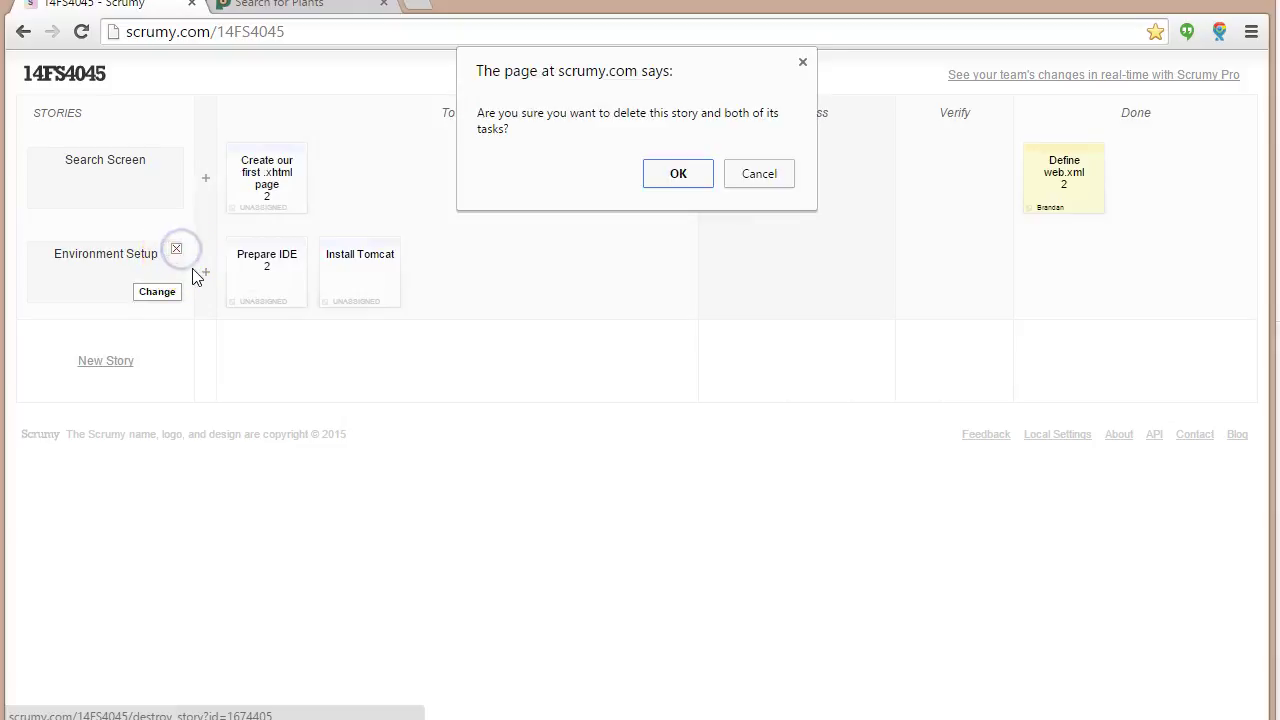
pyautogui.click(770, 172)
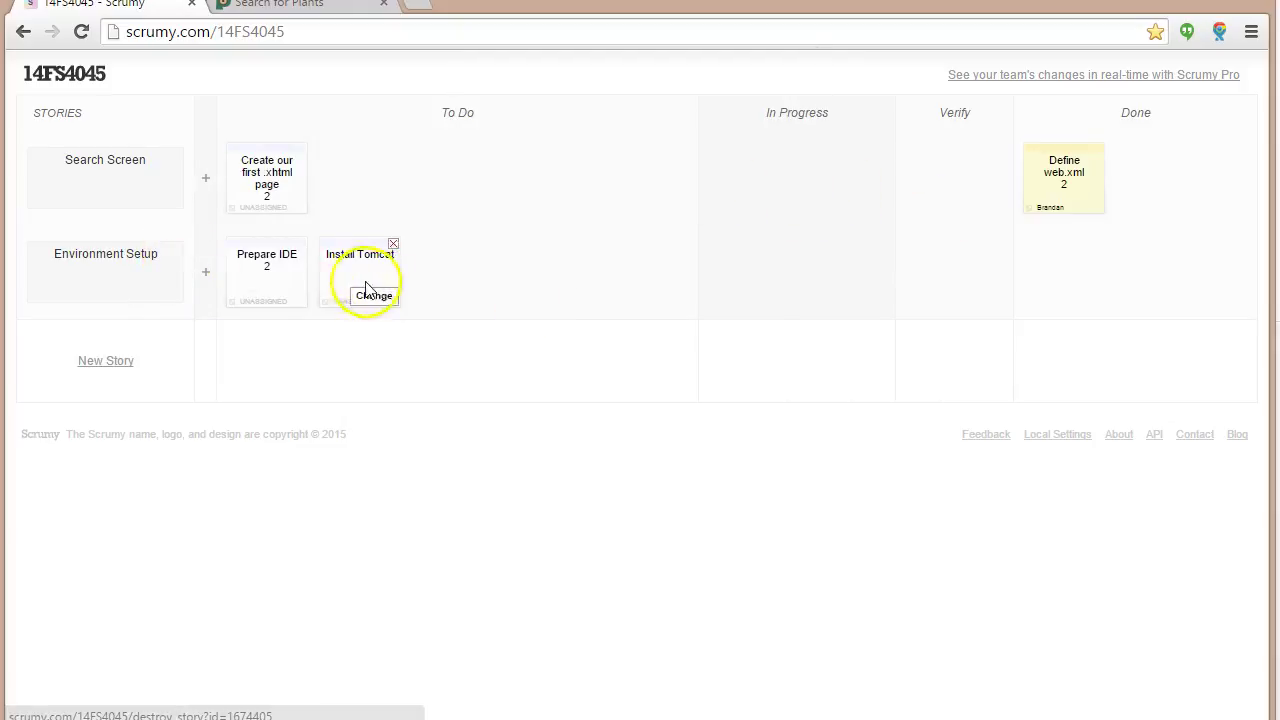
# Add the task "Implement JSF 2" to the Environment Setup story.
pyautogui.click(205, 272)
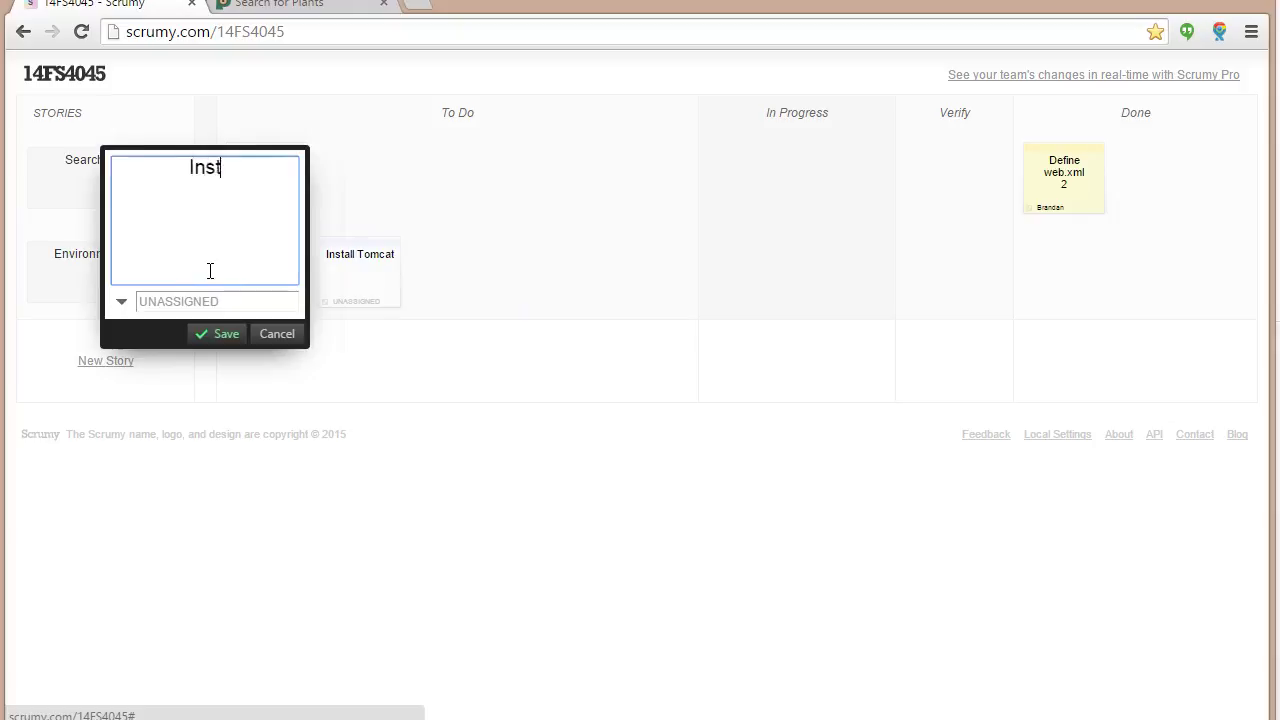
pyautogui.write('Install JSF')
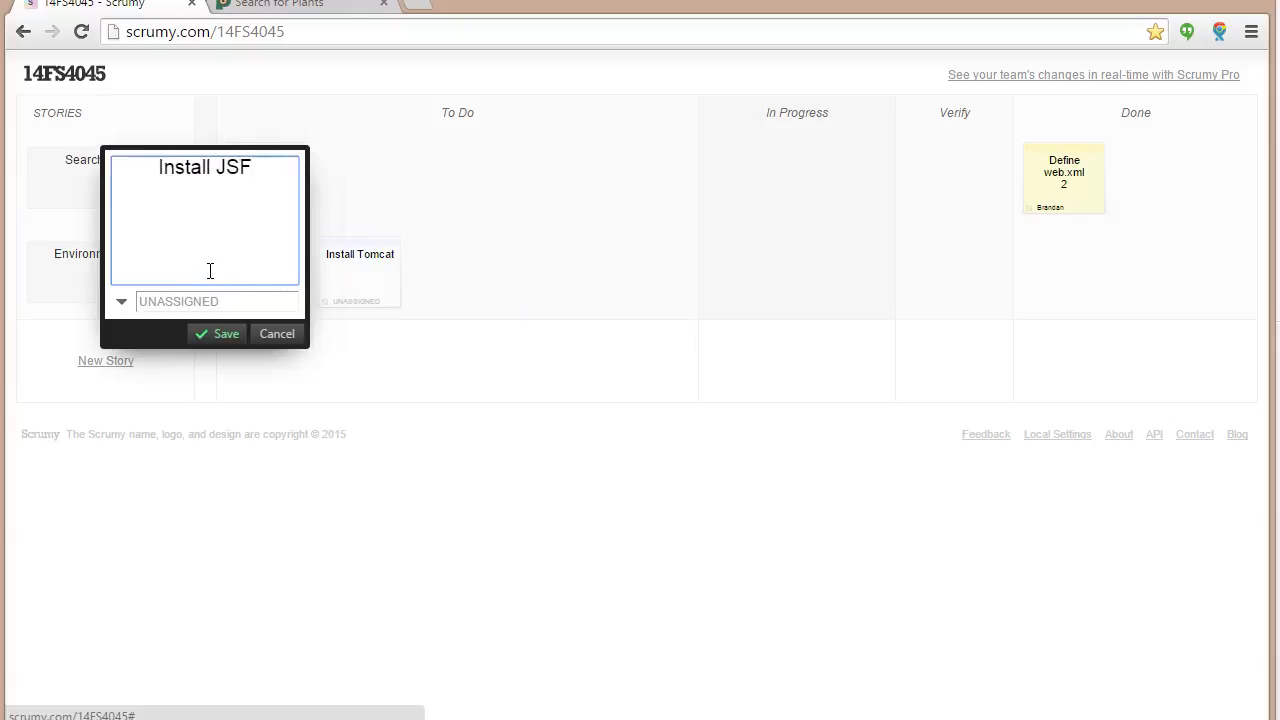
pyautogui.click(208, 276)
pyautogui.hotkey('ctrl', 'a')
pyautogui.write('Im')
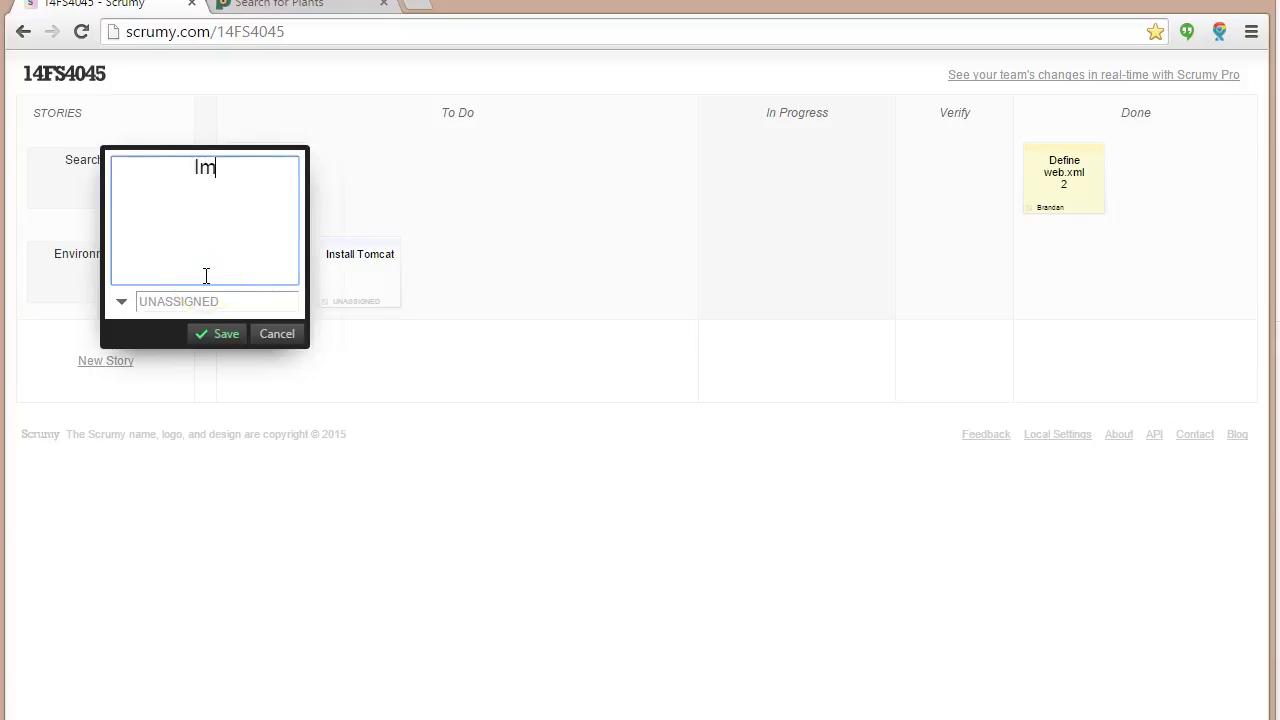
pyautogui.write('pelem')
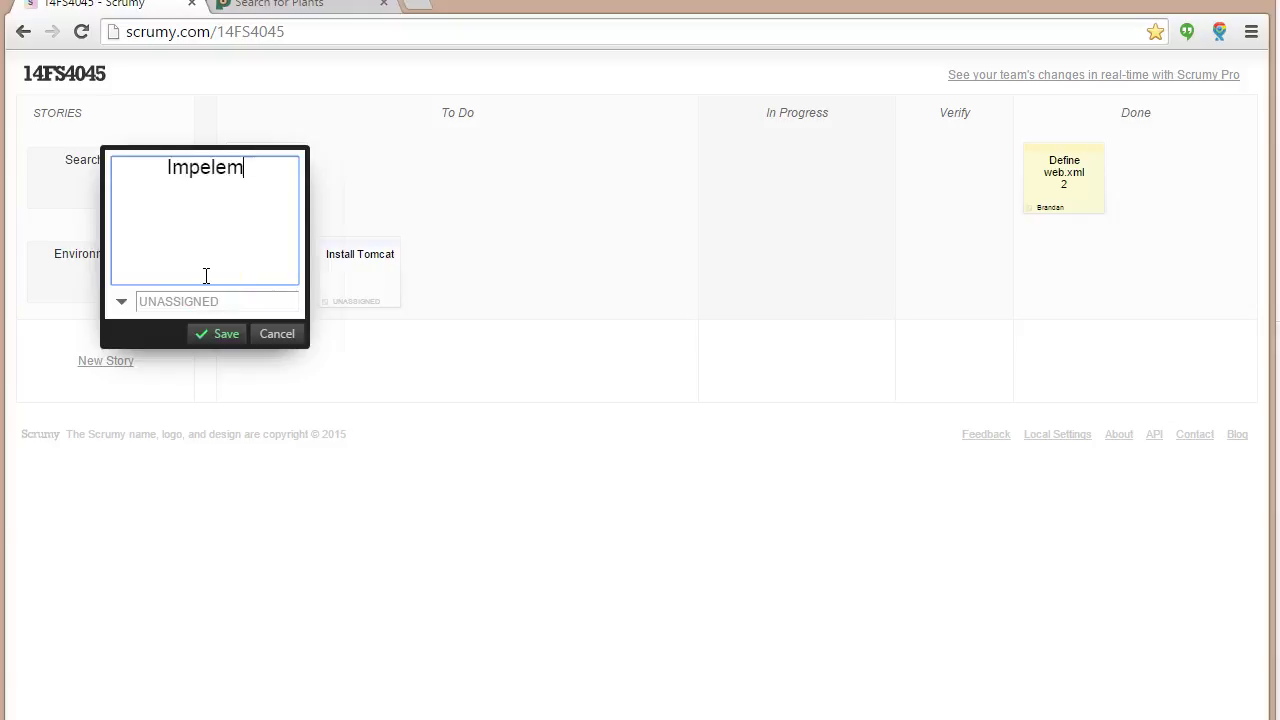
pyautogui.press('BackSpace')
pyautogui.press('BackSpace')
pyautogui.press('BackSpace')
pyautogui.press('BackSpace')
pyautogui.write('lement JSF')
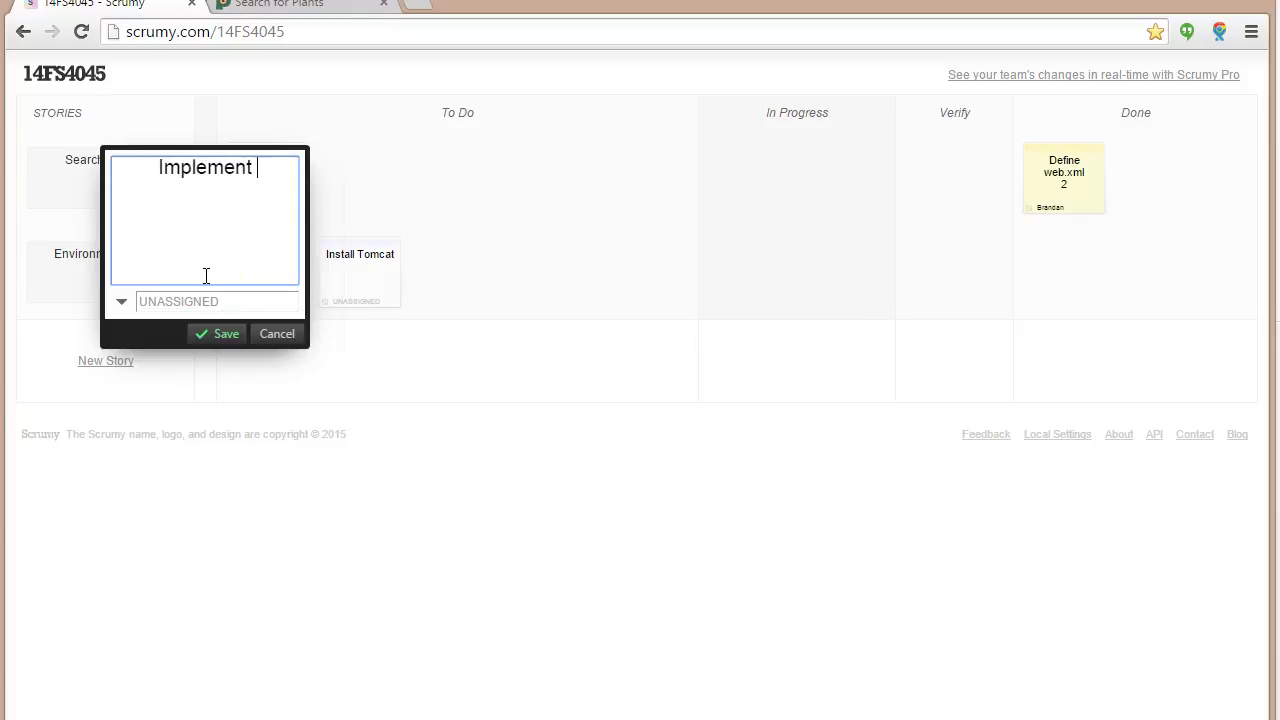
pyautogui.click(221, 340)
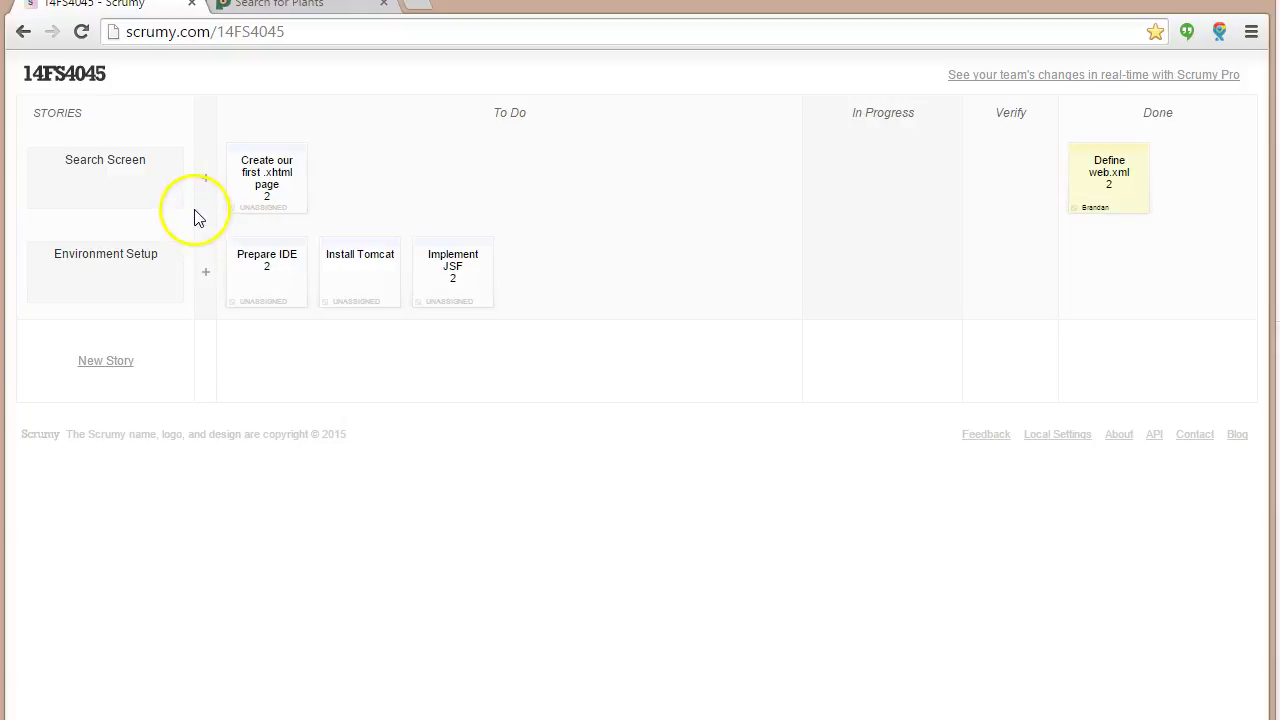
# Move the Search Screen task "Create our first .xhtml page" from To Do to Done.
pyautogui.click(266, 145)
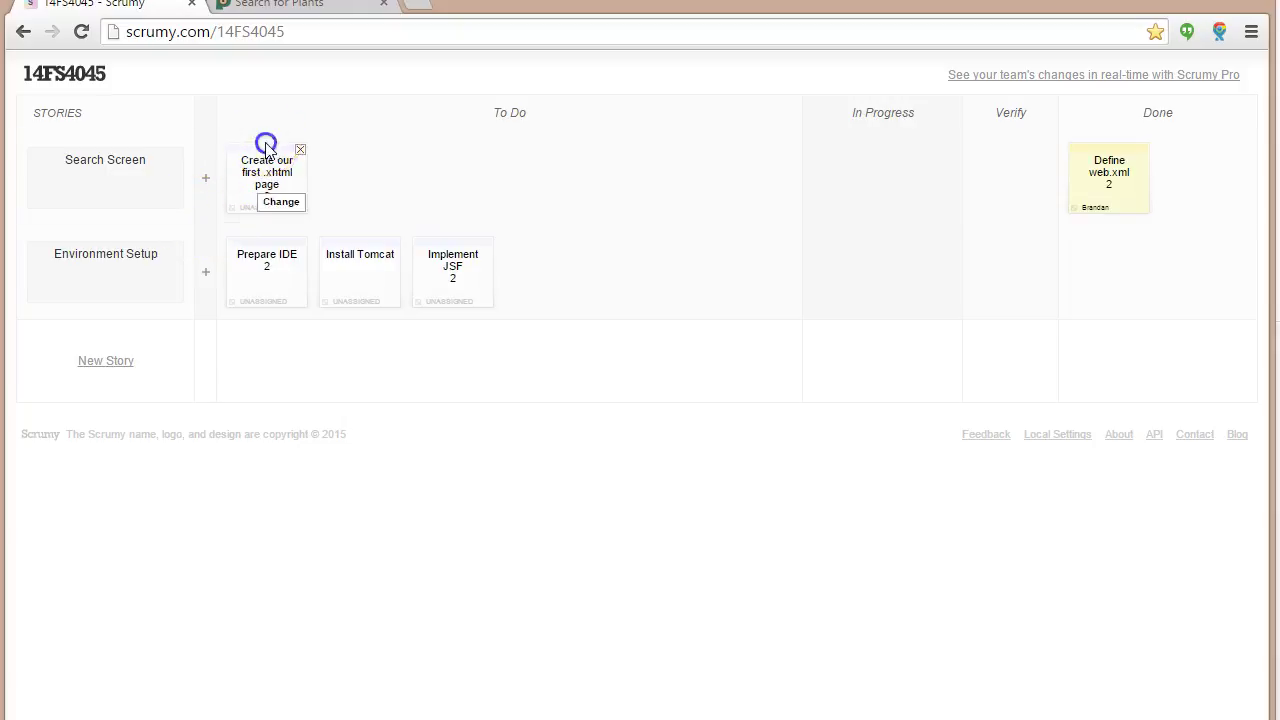
pyautogui.moveTo(266, 145); pyautogui.dragTo(1160, 143)
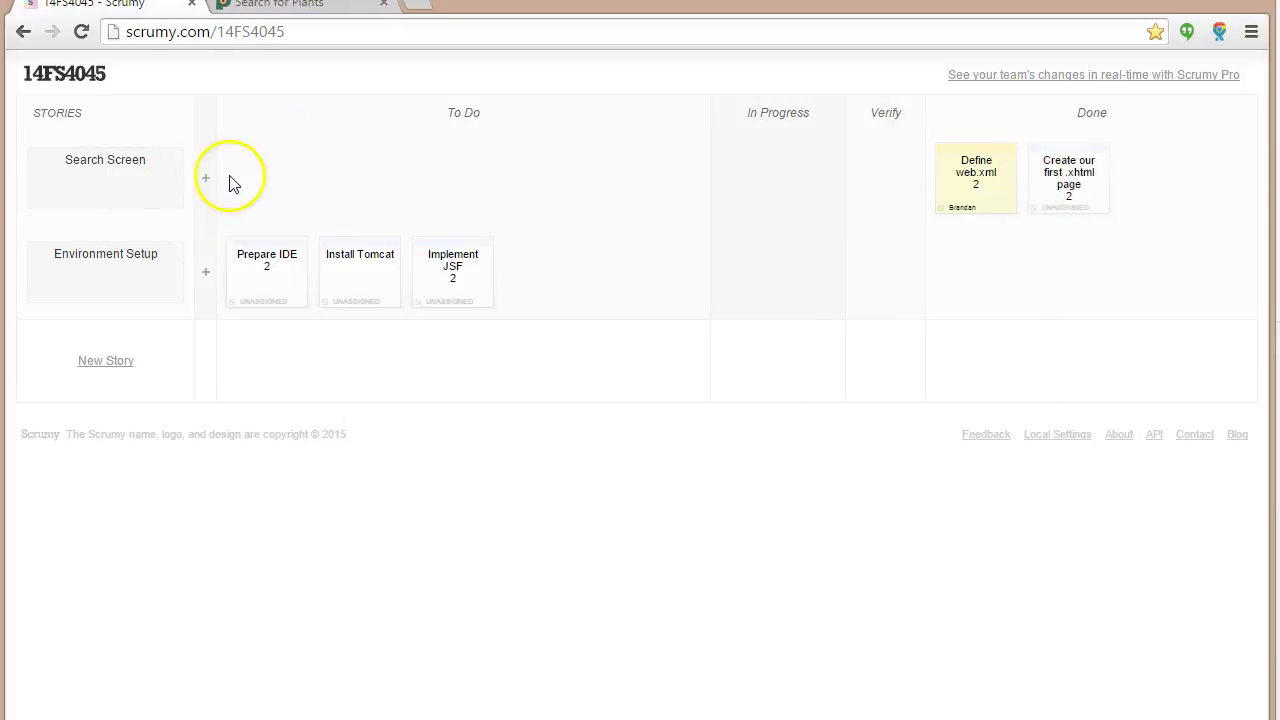
# Add the task "Create a results screen (Stub) 2" to the Search Screen story and move it to Done.
pyautogui.click(205, 178)
pyautogui.write('Creat')
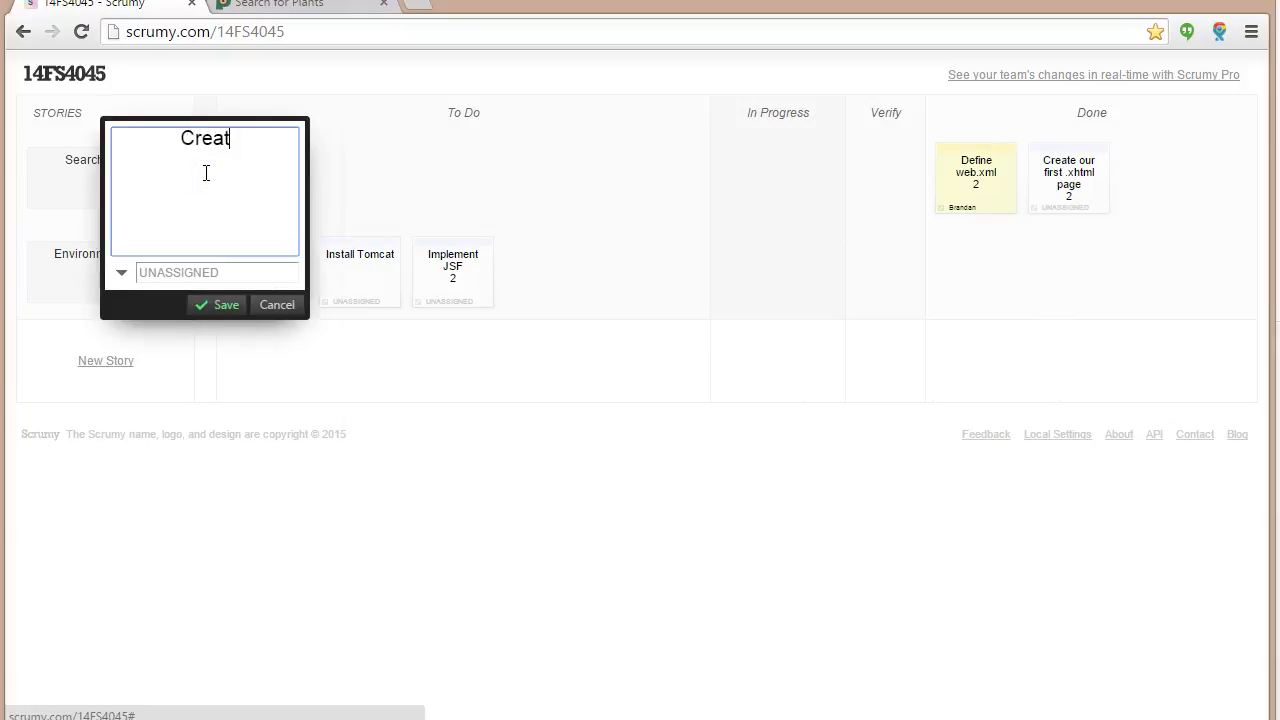
pyautogui.write('e a results screen')
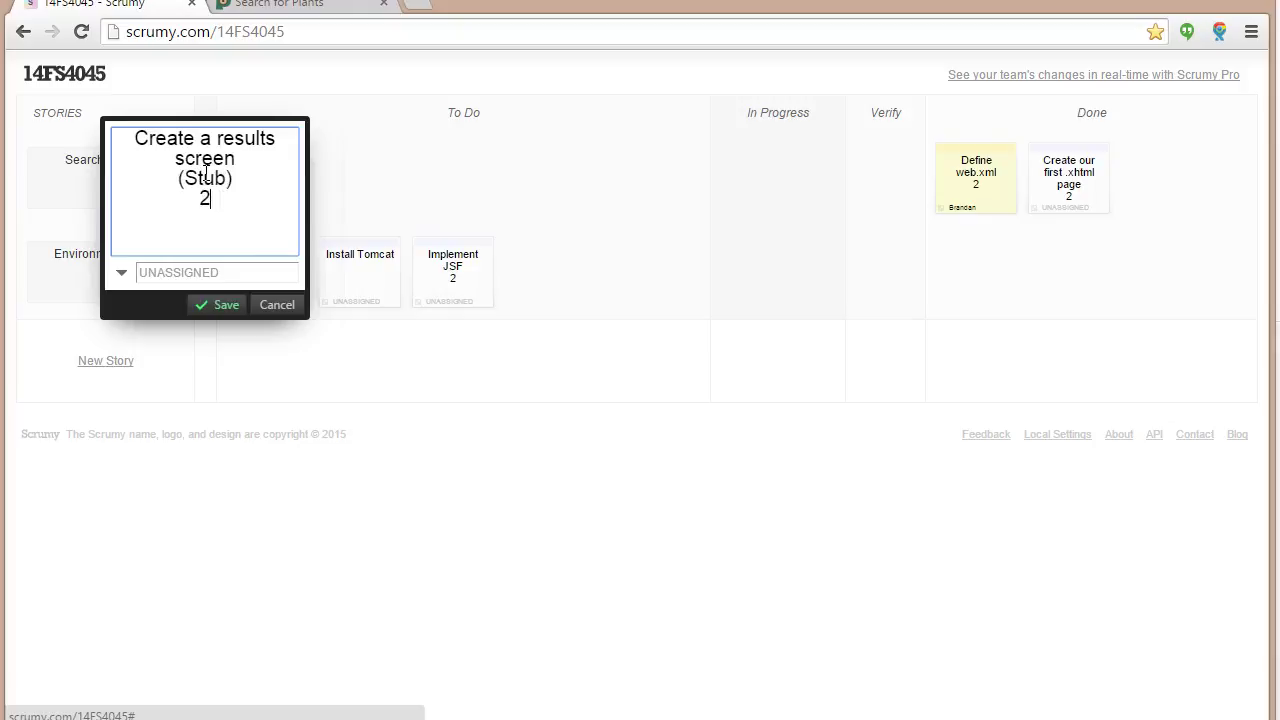
pyautogui.click(216, 305)
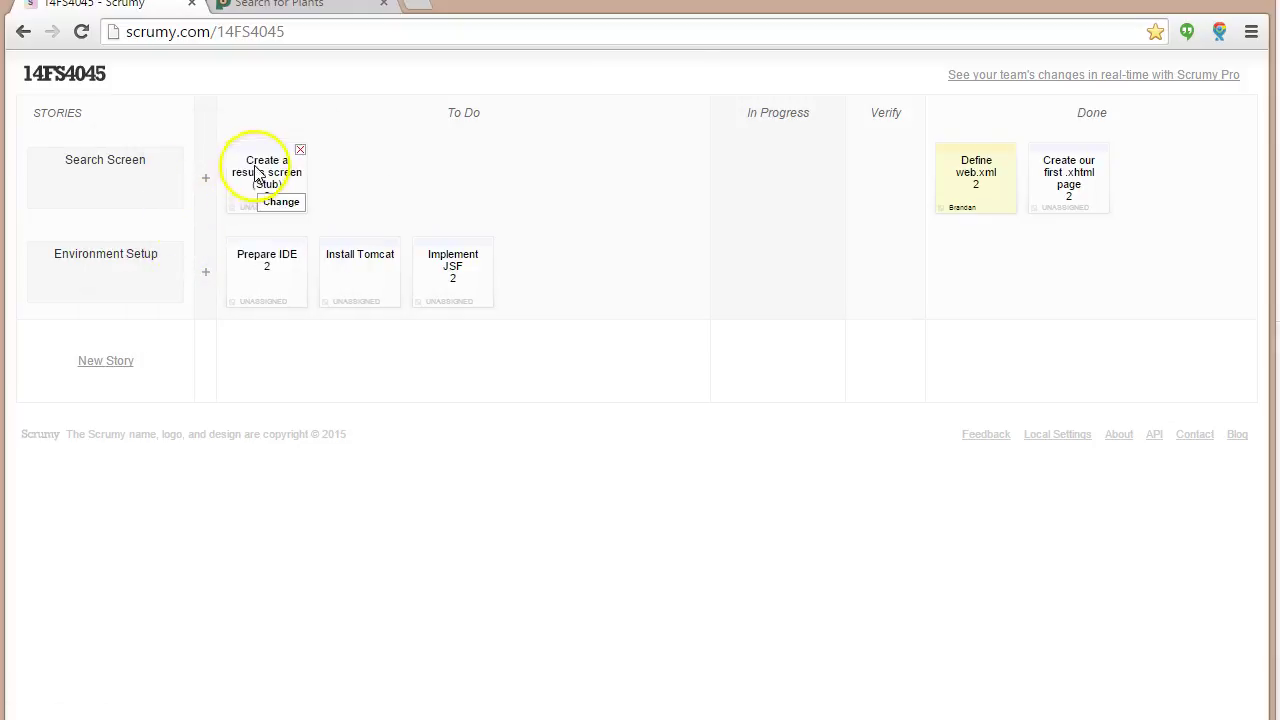
pyautogui.moveTo(258, 172); pyautogui.dragTo(1058, 155)
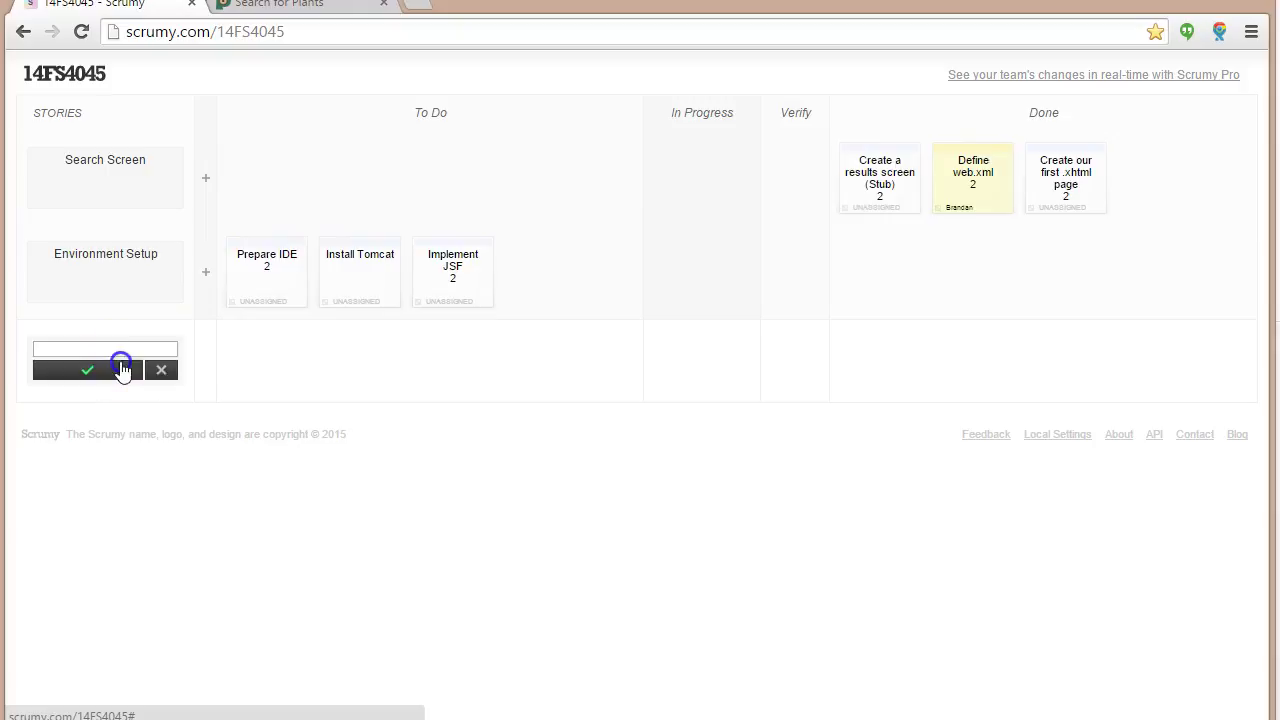
# Add a new story named "Enhance UI" to the board.
pyautogui.click(121, 368)
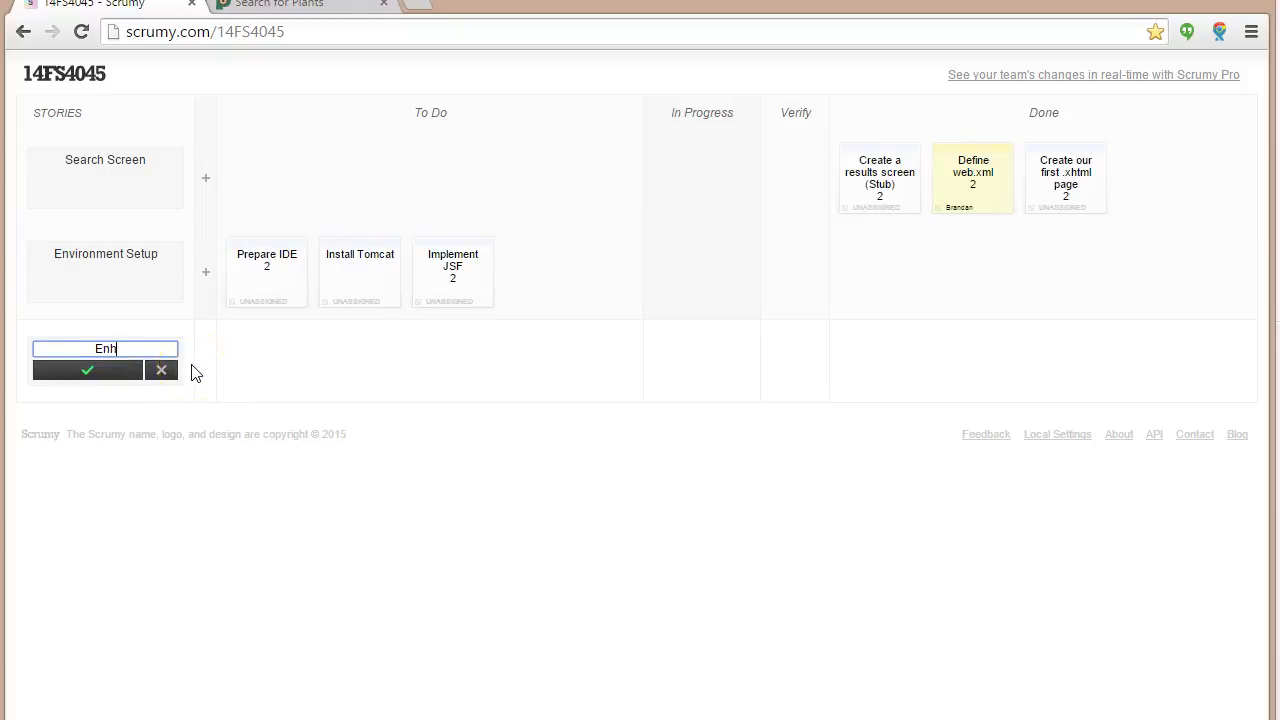
pyautogui.write('Enhance UI')
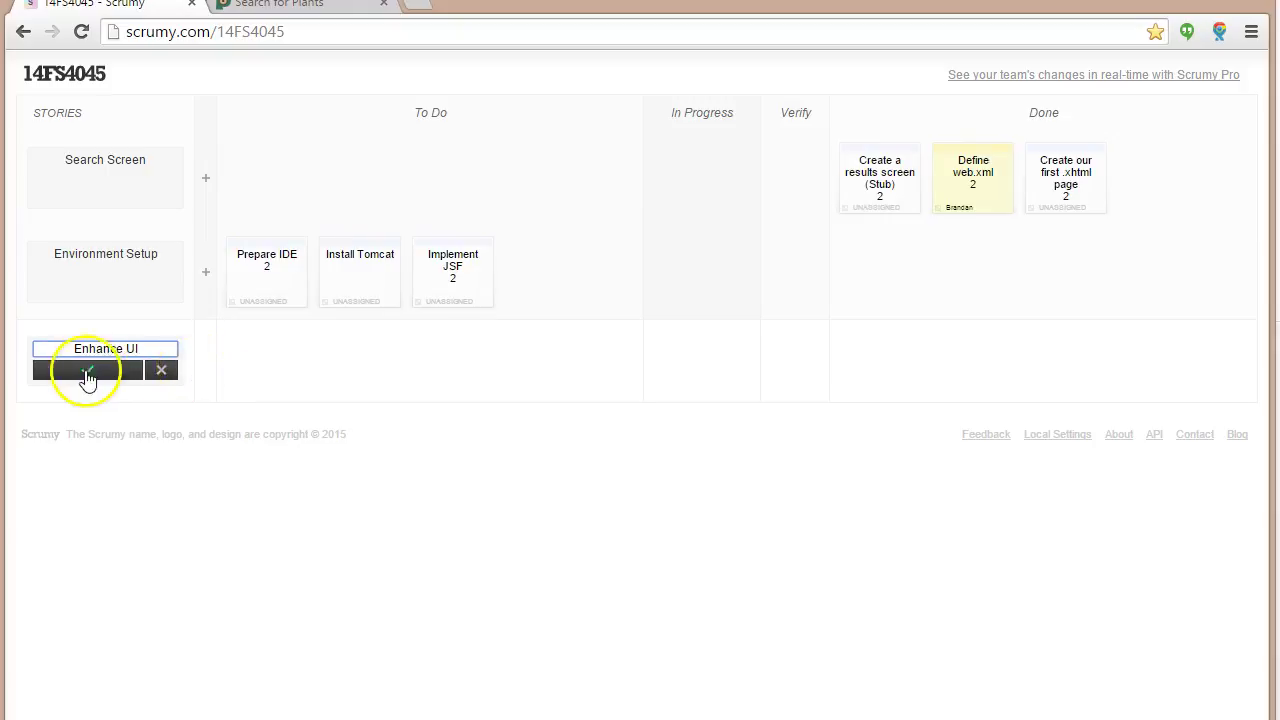
pyautogui.click(87, 370)
# Start a new task in the Enhance UI story with the text "Integrate Third Party Theme: PrimeFaces".
pyautogui.click(214, 366)
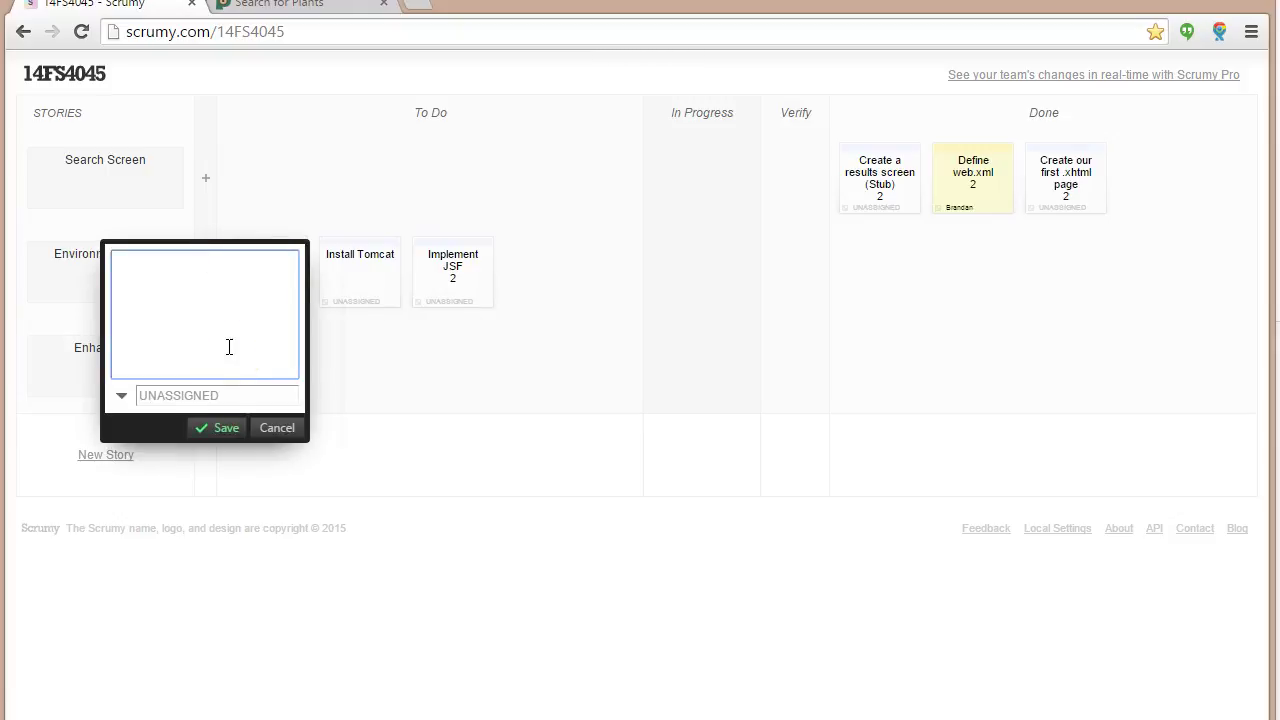
pyautogui.write('Third Pary')
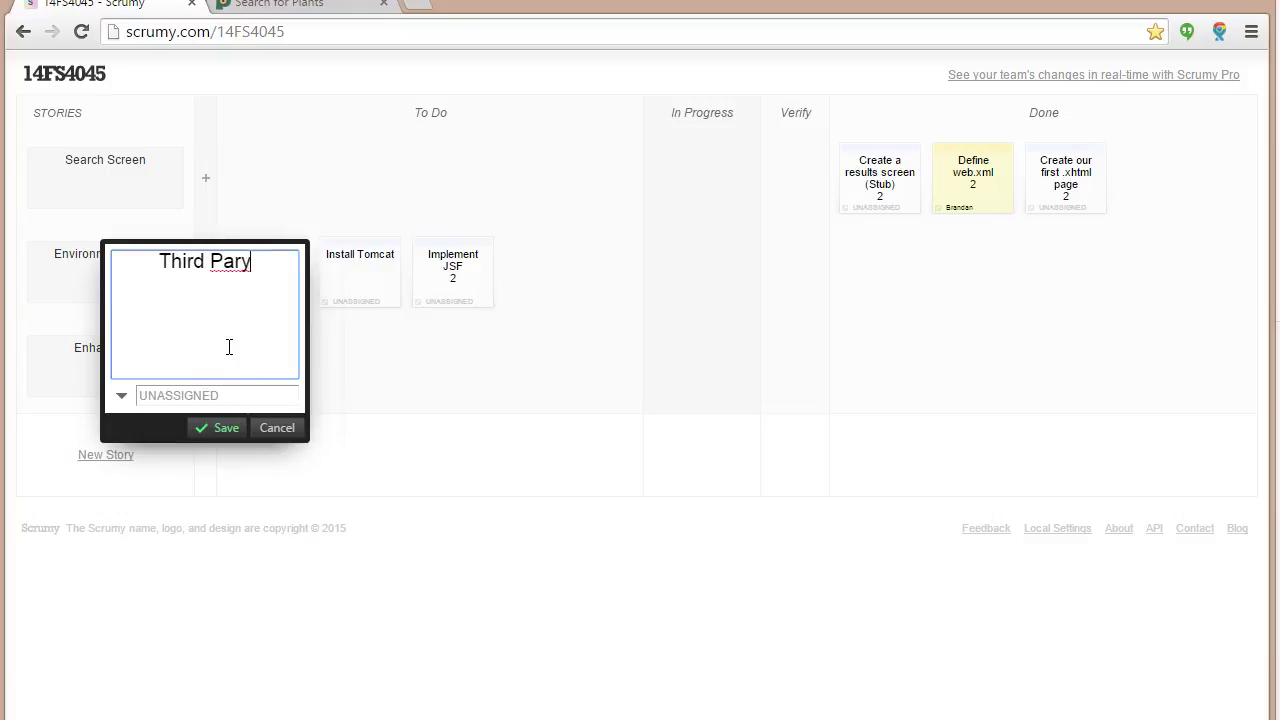
pyautogui.press('BackSpace')
pyautogui.write('ty Theme:')
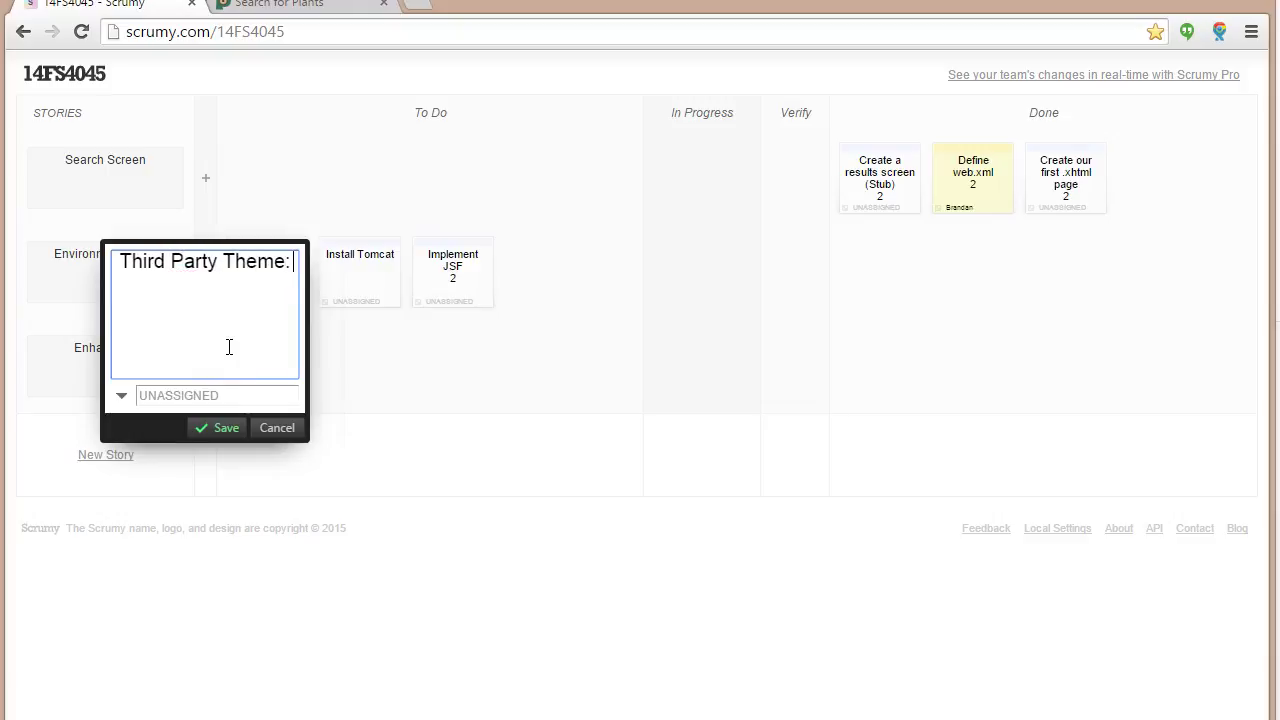
pyautogui.write(' PRIm')
pyautogui.press('BackSpace')
pyautogui.press('BackSpace')
pyautogui.write('rimeFaces')
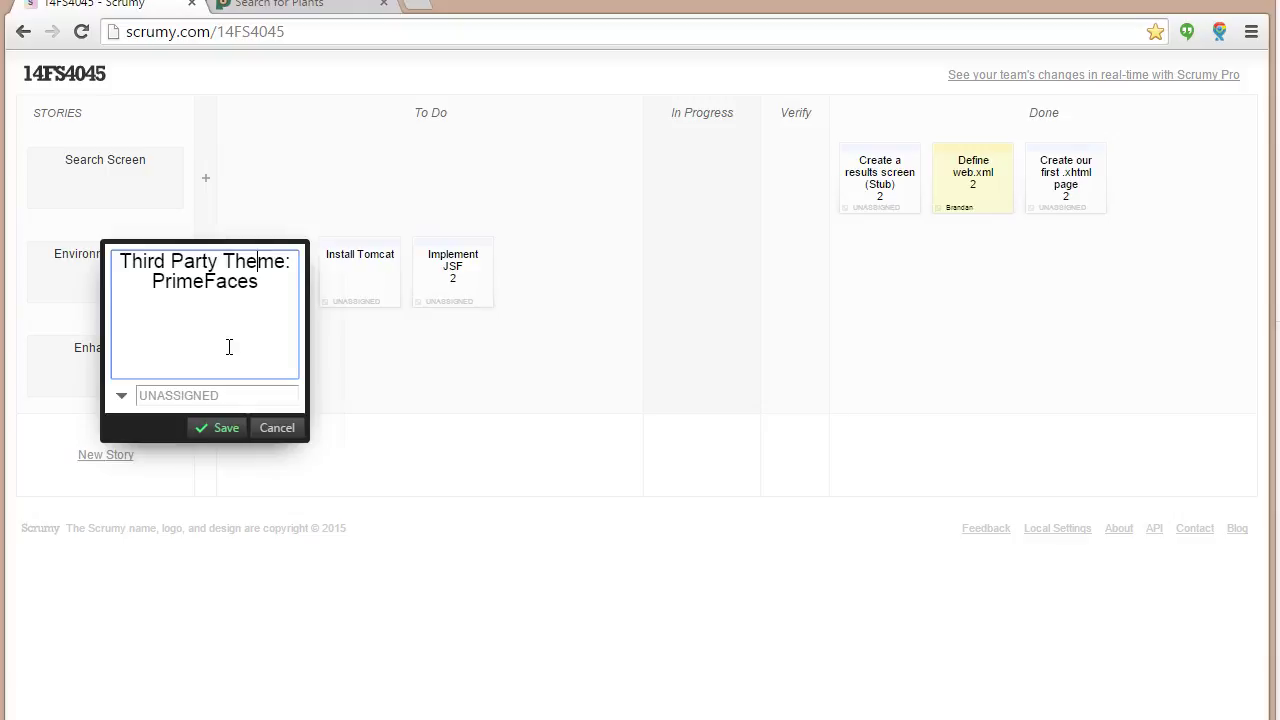
pyautogui.write('Integrate')
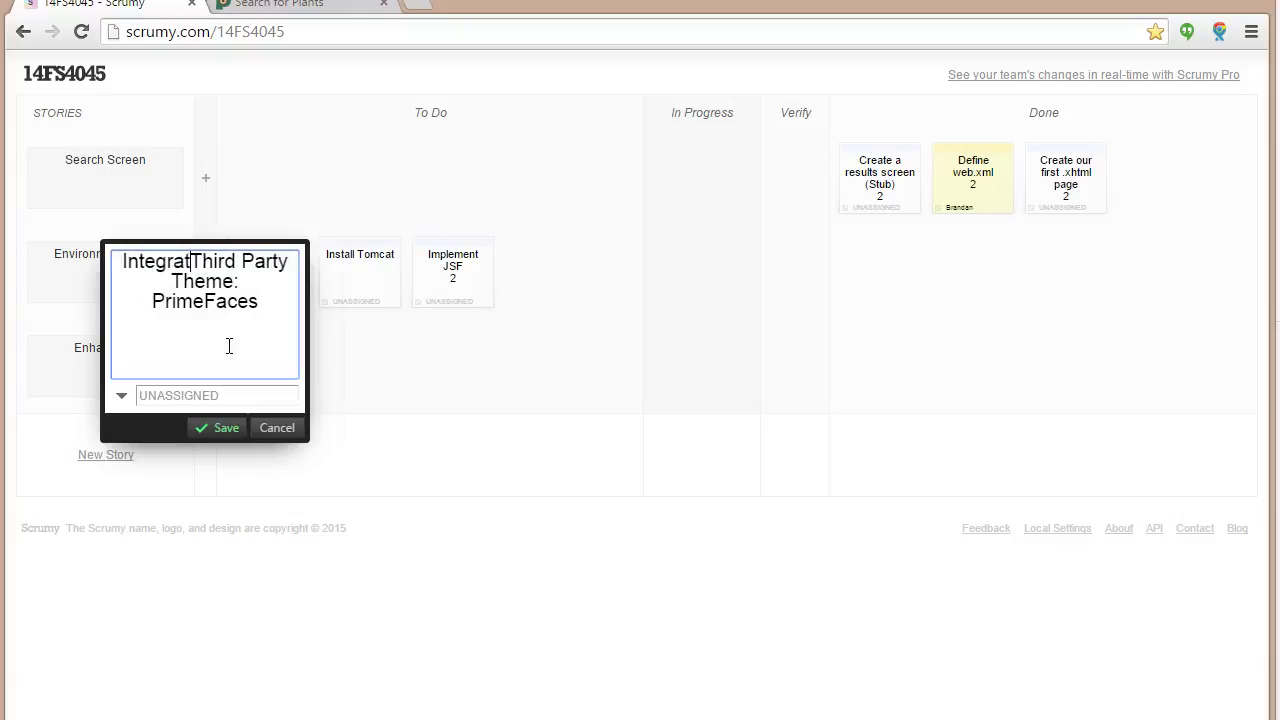
# Complete the PrimeFaces task with the estimate 2 and the assignee's name, and move it to Done.
pyautogui.click(277, 306)
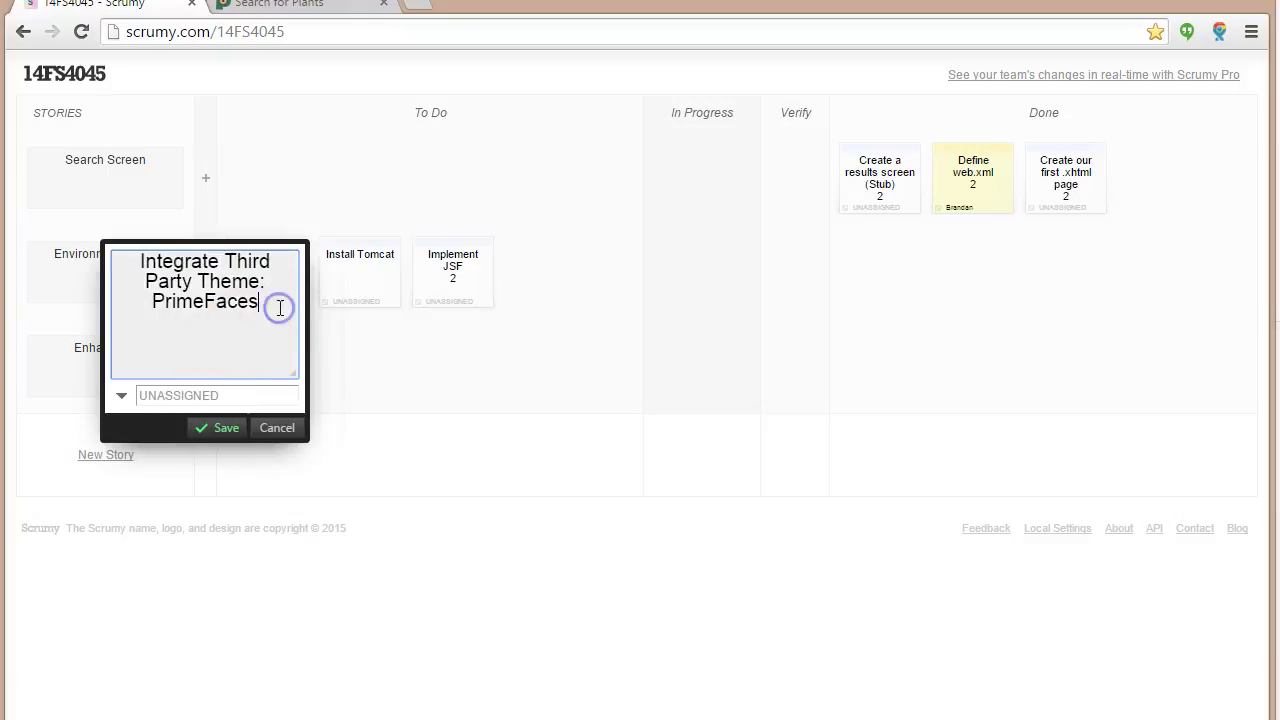
pyautogui.press('Return')
pyautogui.write('2')
pyautogui.click(150, 397)
pyautogui.write('Branda')
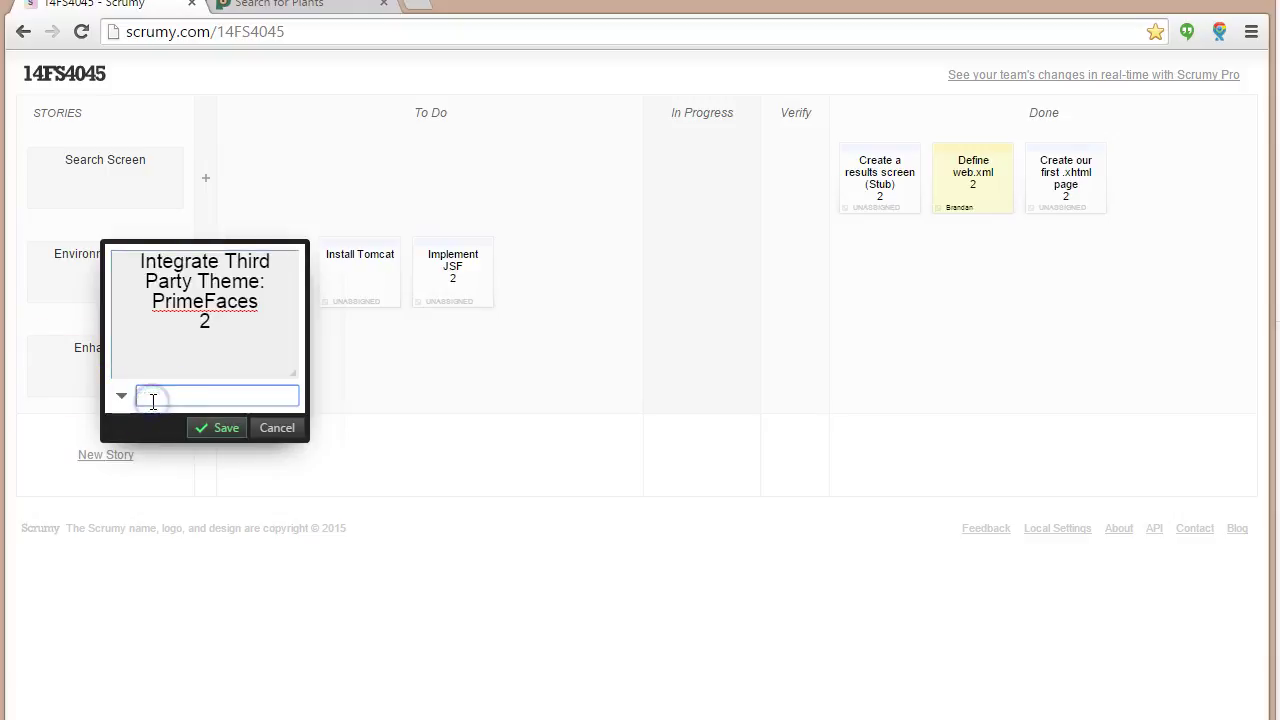
pyautogui.press('Return')
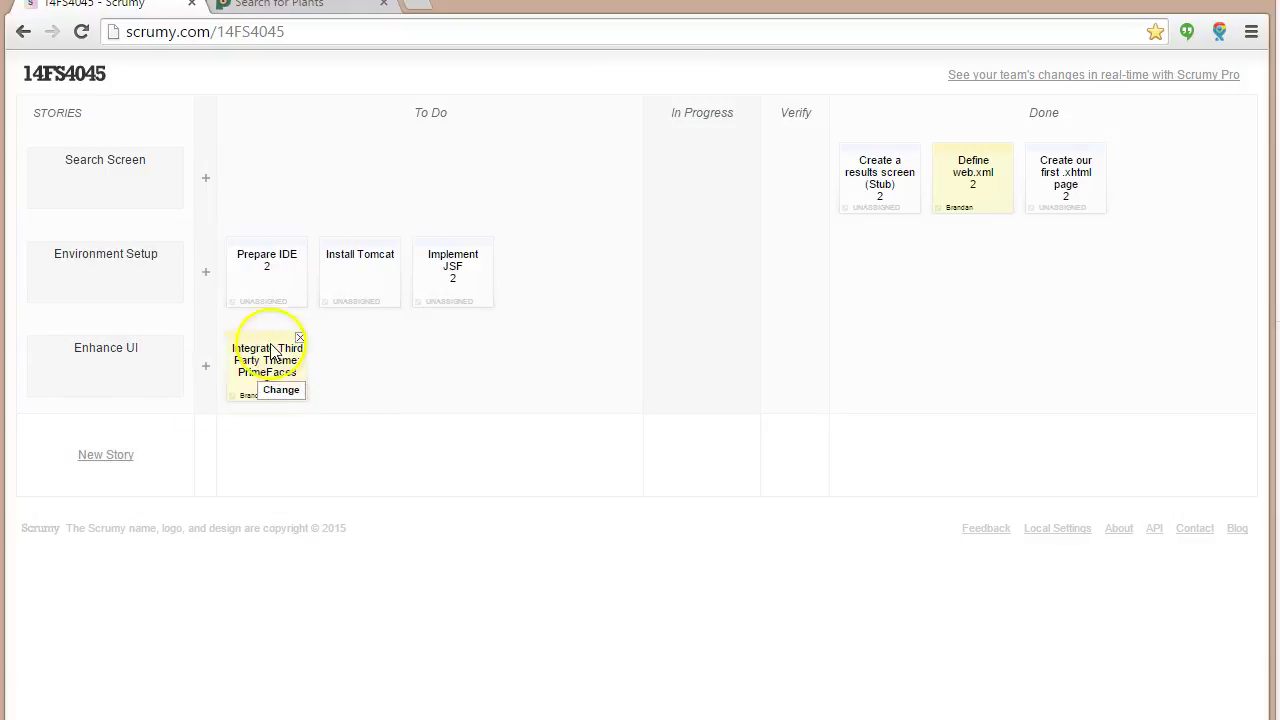
pyautogui.moveTo(277, 340); pyautogui.dragTo(997, 340)
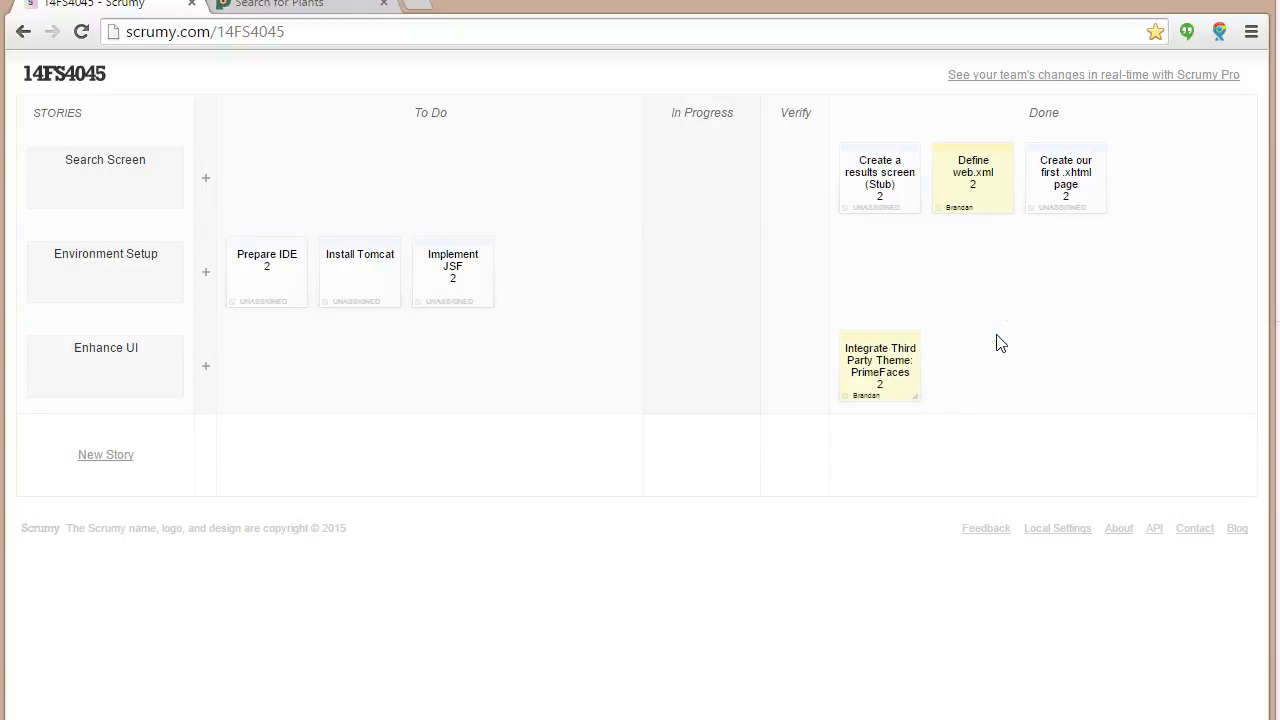
# Add the task "Implement advanced controls (AutoComplete) 4" to the Enhance UI story, assigned to the same team member.
pyautogui.click(206, 366)
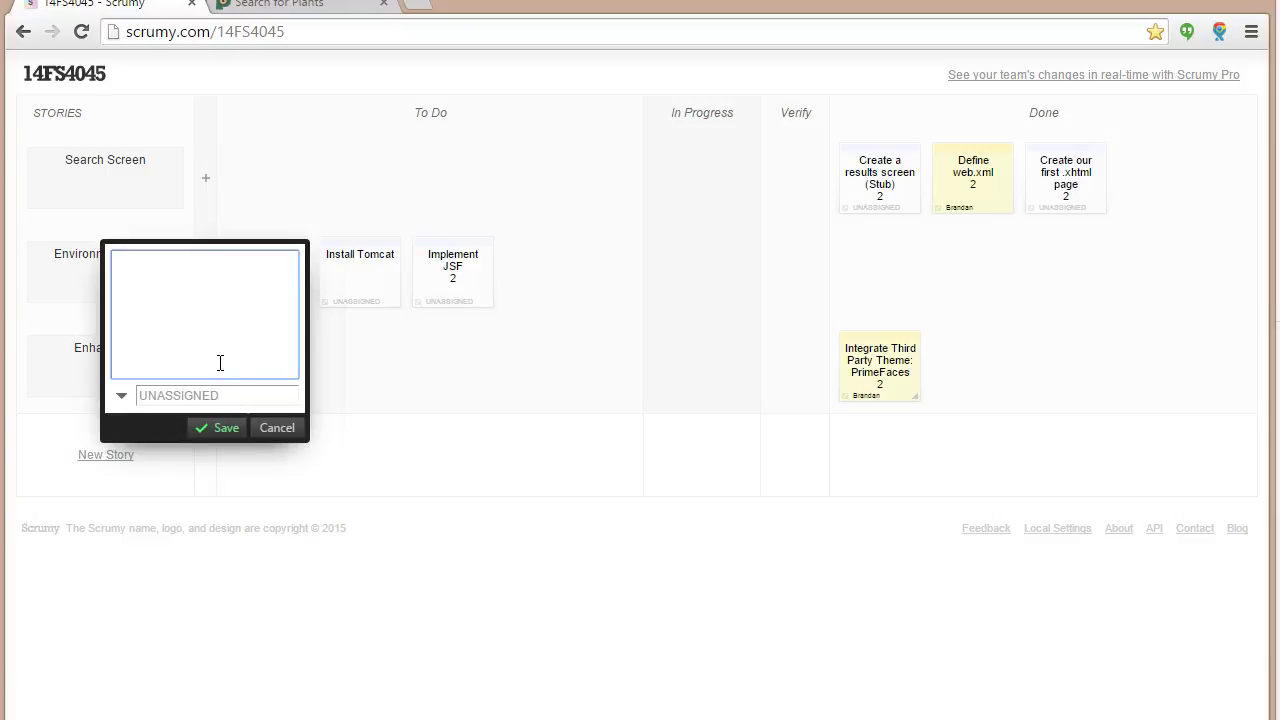
pyautogui.write('plement adv')
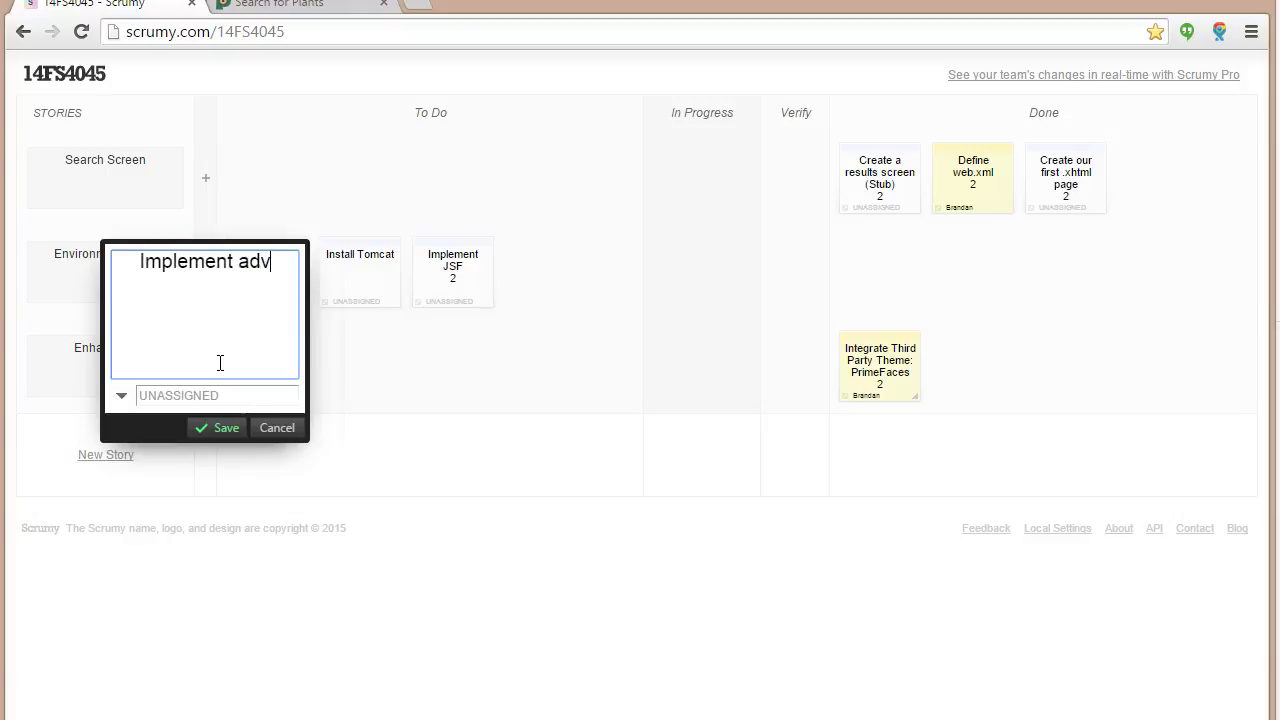
pyautogui.write('anced controls (')
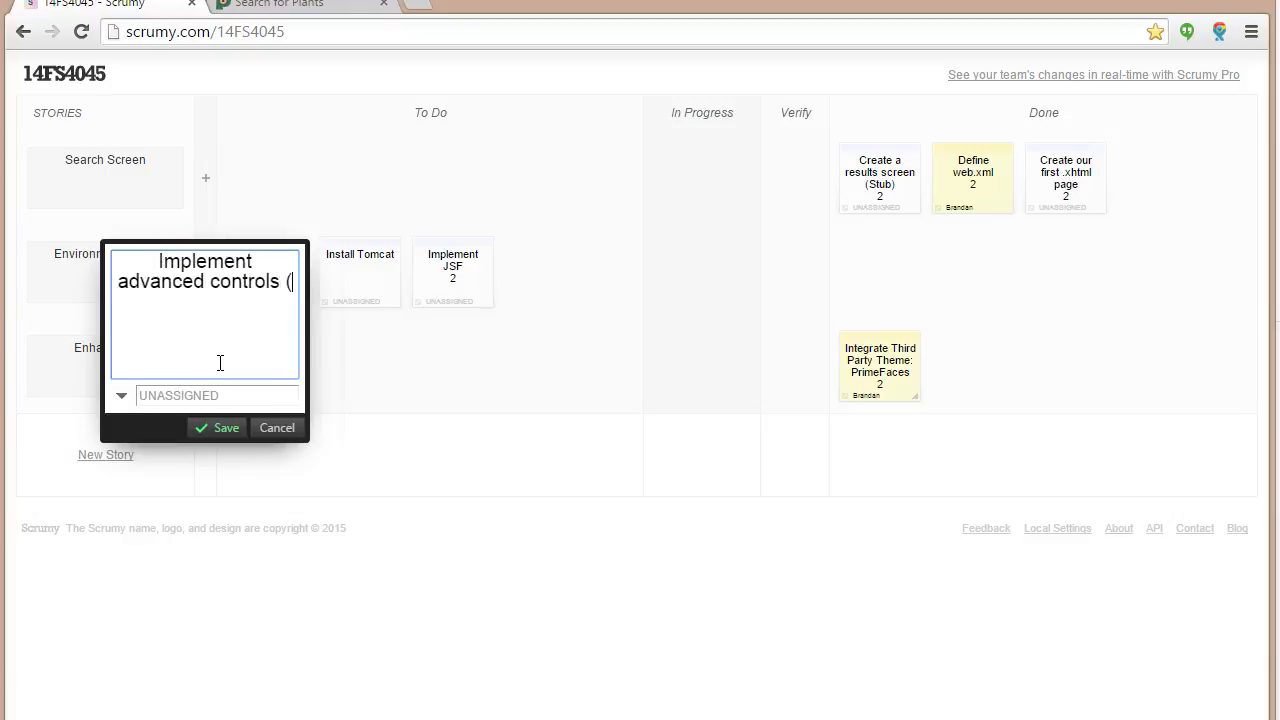
pyautogui.write('AutoCom')
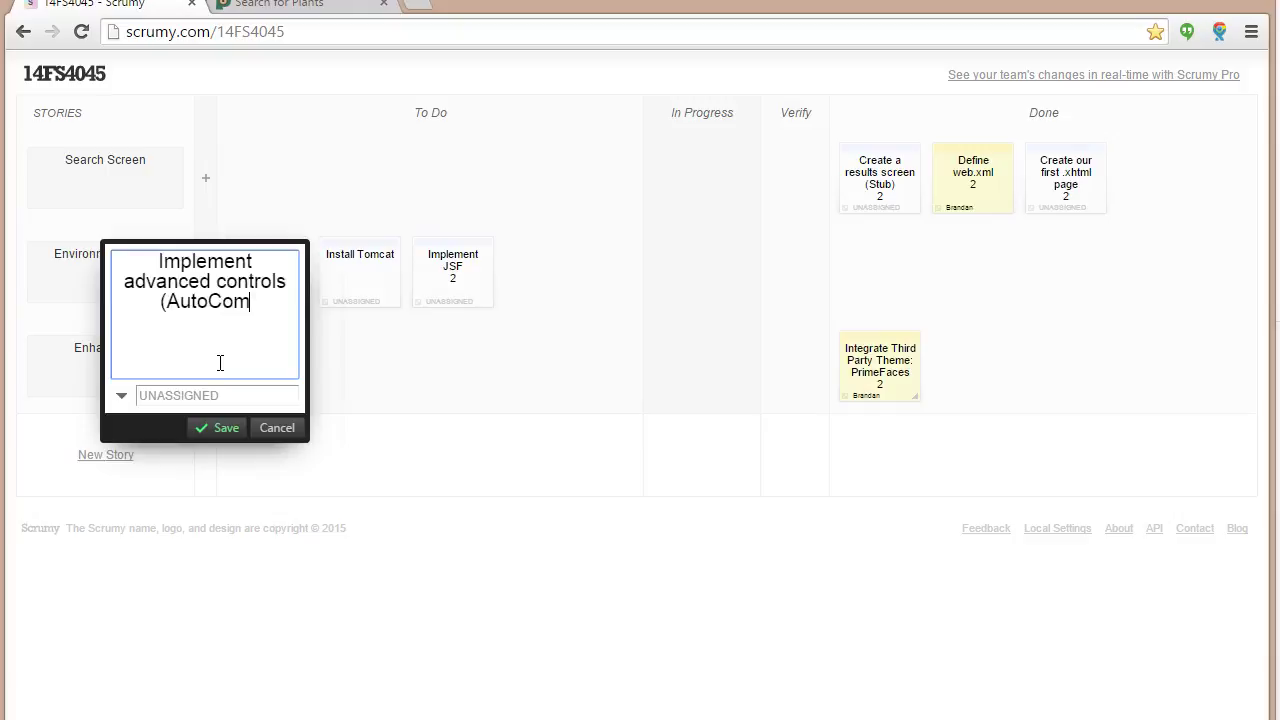
pyautogui.write('plete)')
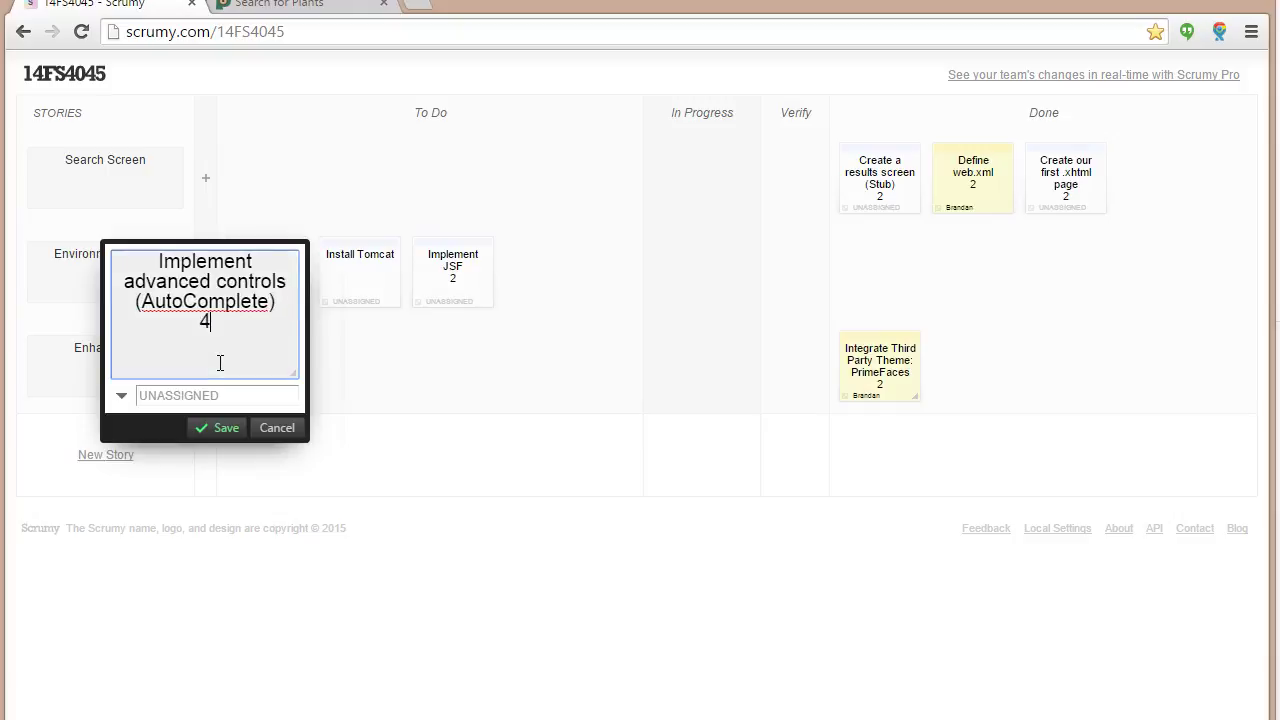
pyautogui.press('Tab')
pyautogui.write('Brandan')
pyautogui.press('Return')
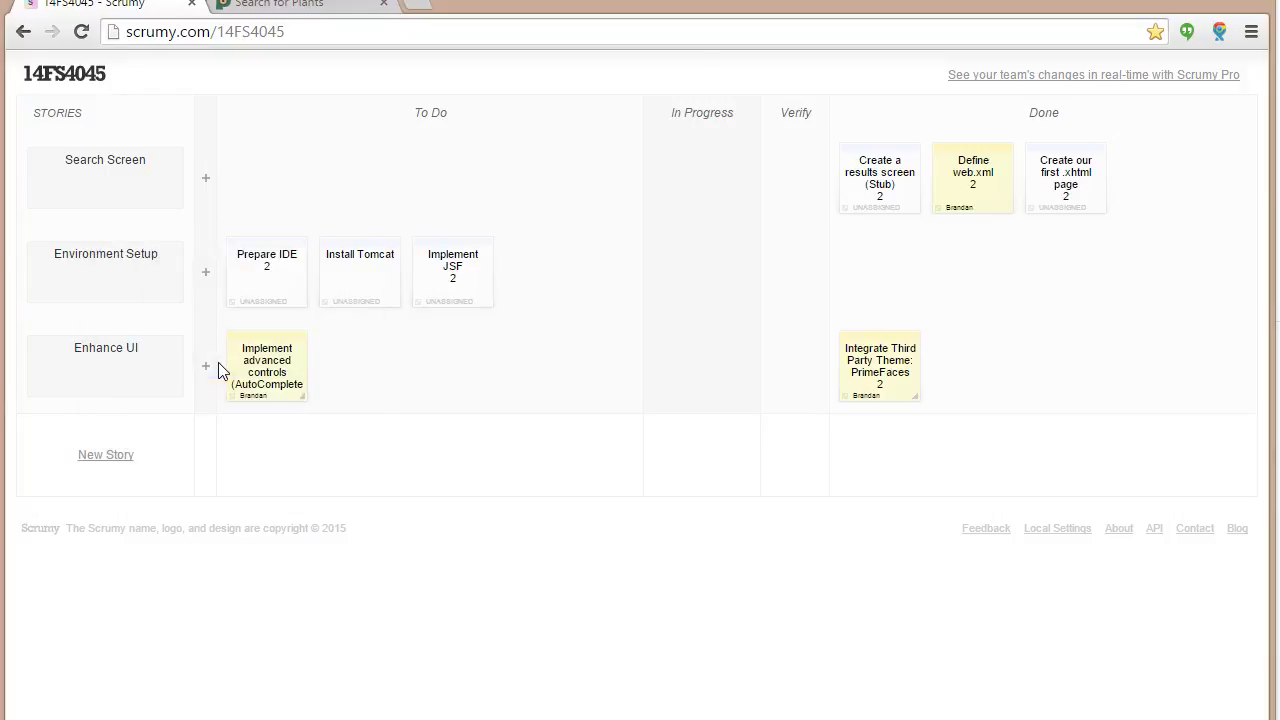
# Switch to the PlantPlaces.com site and open its home page.
pyautogui.hotkey('alt', 'Tab')
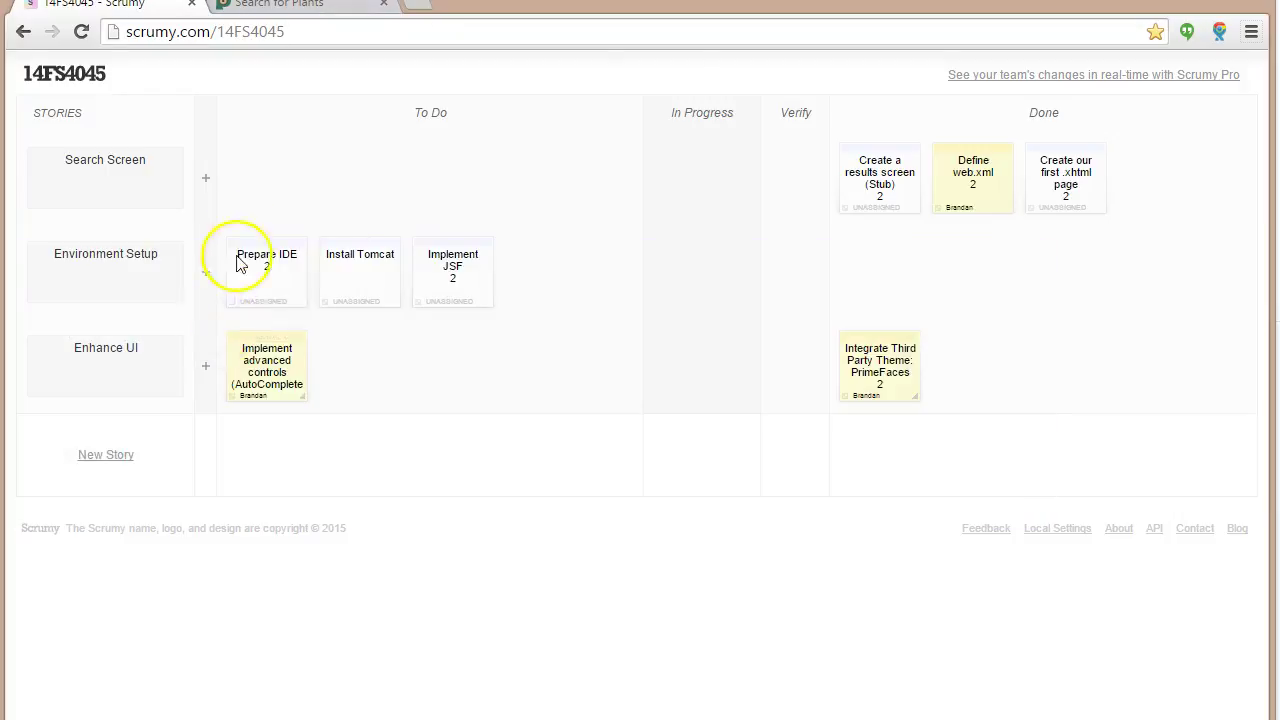
pyautogui.click(332, 8)
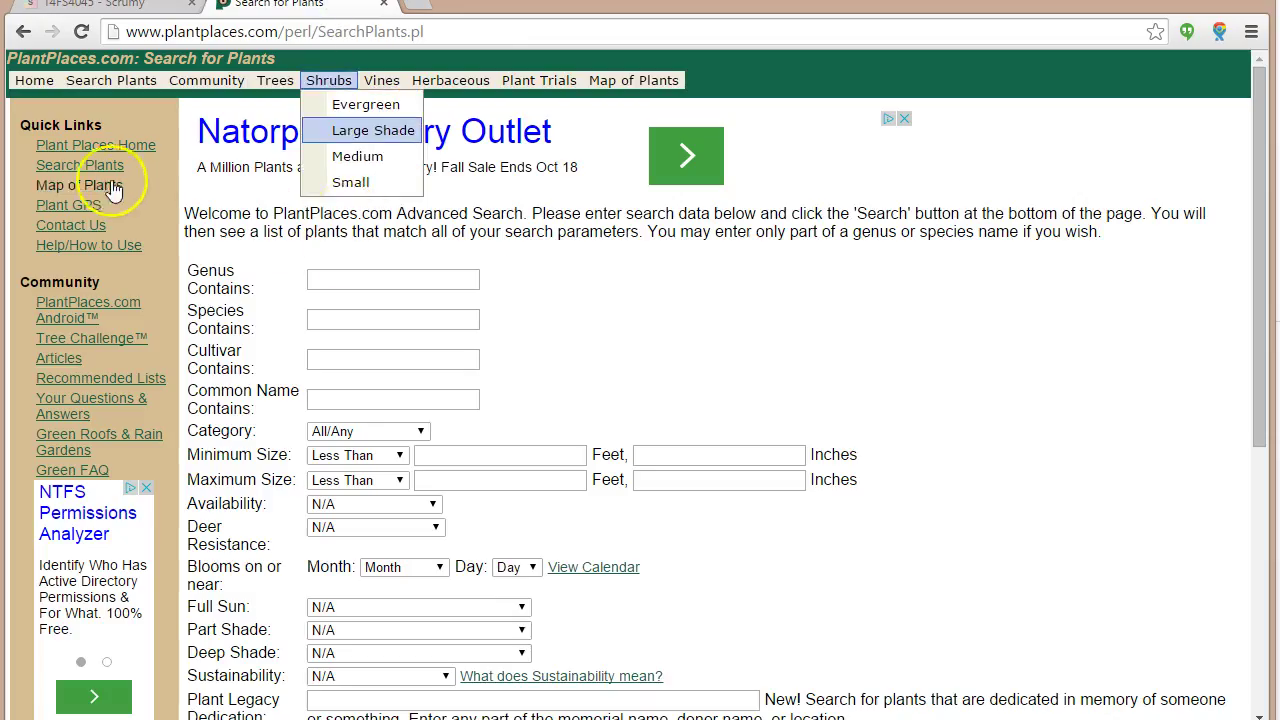
pyautogui.click(40, 82)
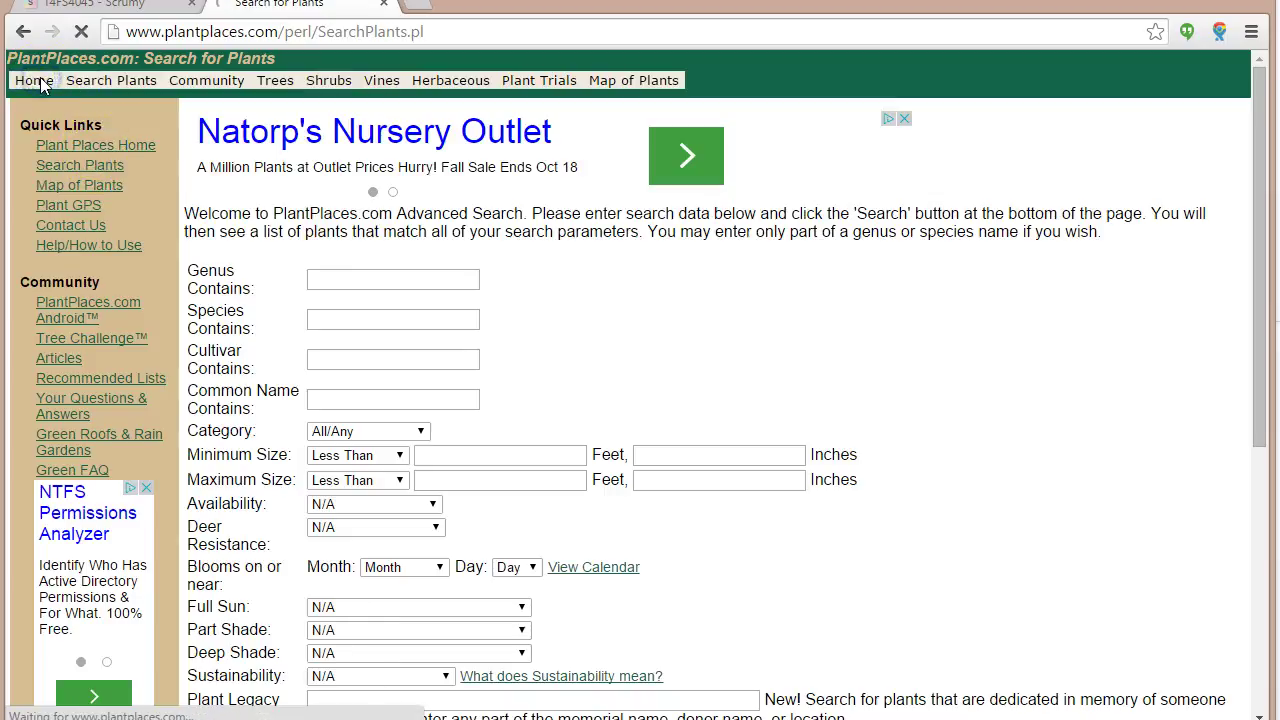
pyautogui.click(24, 33)
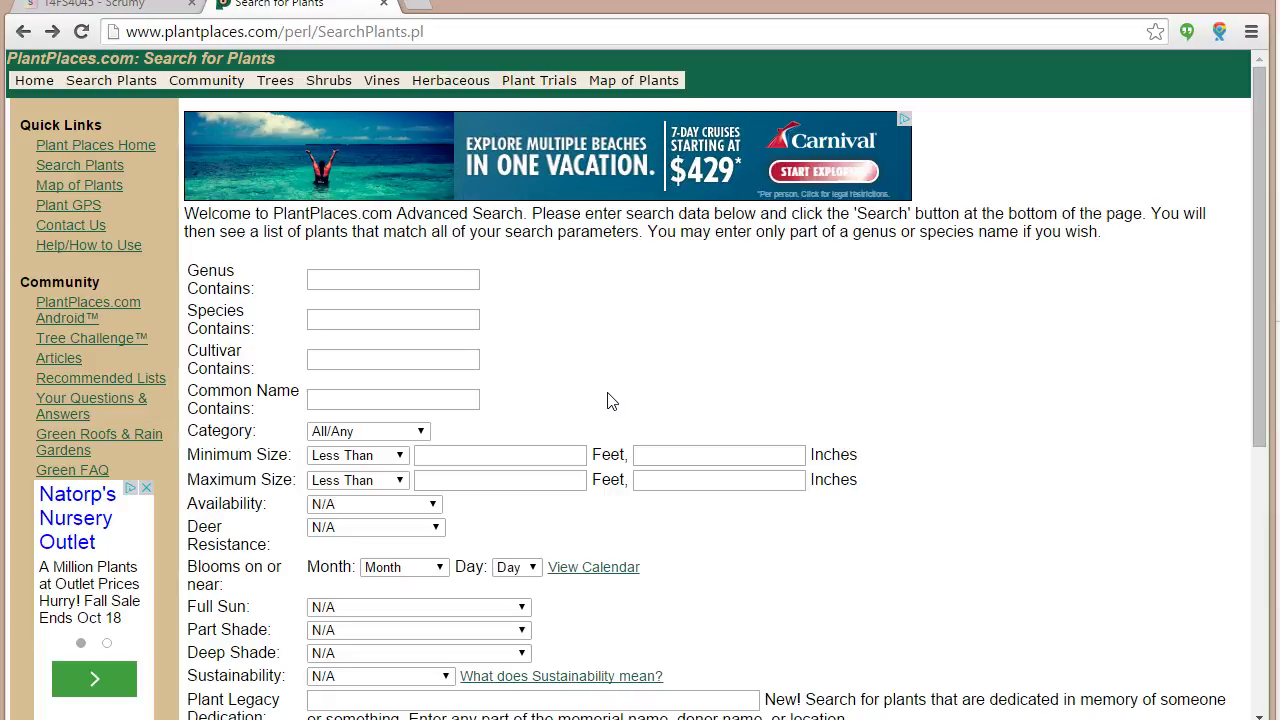
pyautogui.click(146, 145)
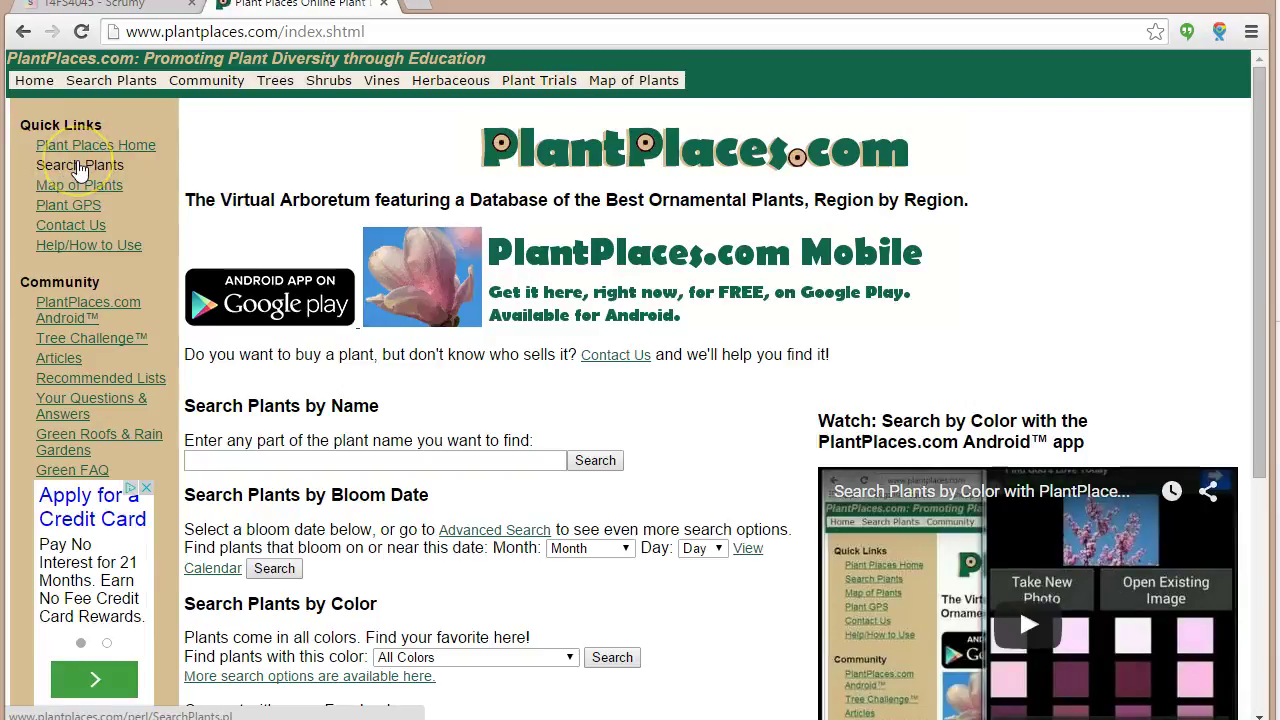
# Examine the autocomplete suggestions of the plant name search for "Redbud", "Cercis" and "canad", and return to the Scrumy board.
pyautogui.click(298, 463)
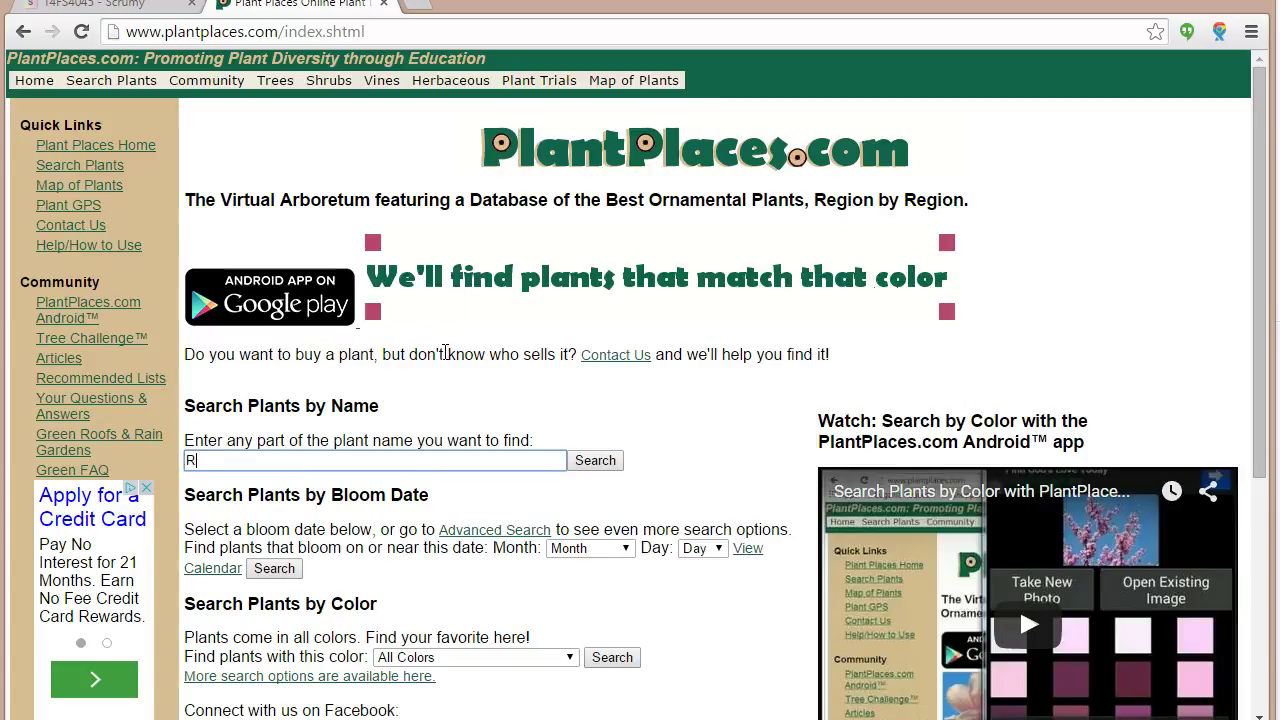
pyautogui.write('edbud')
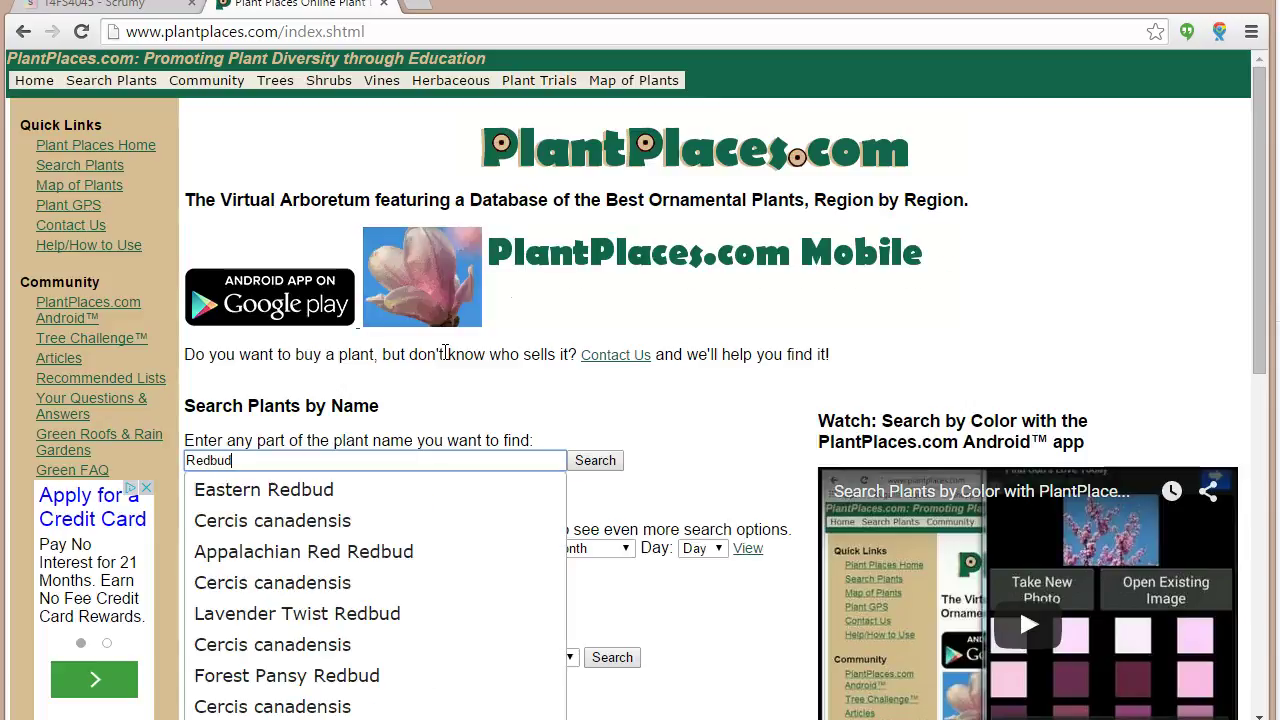
pyautogui.hotkey('ctrl', 'a')
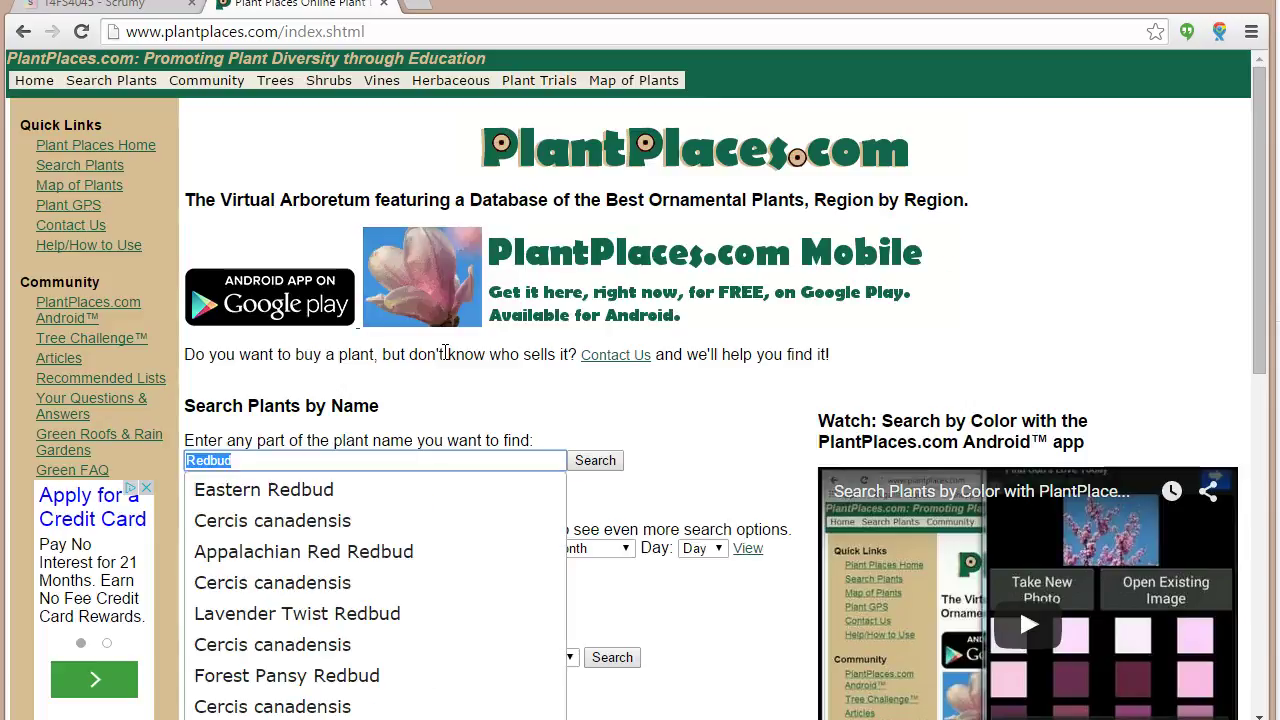
pyautogui.write('Cercis')
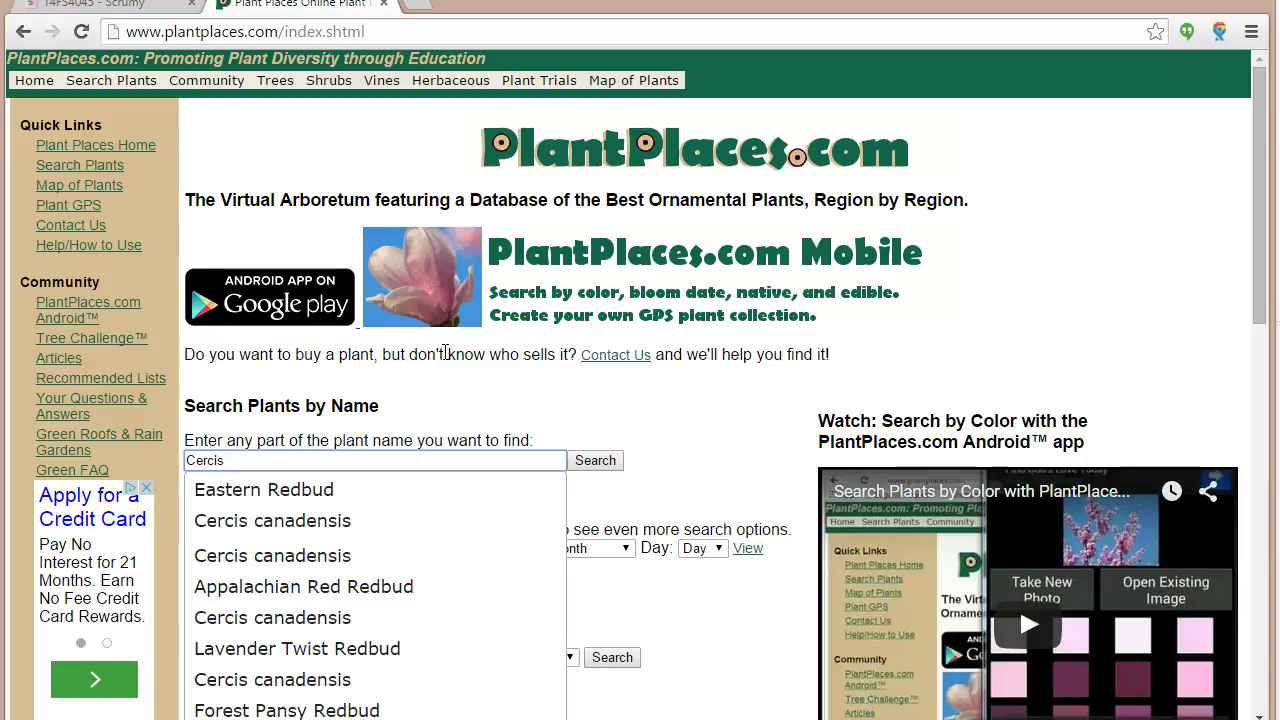
pyautogui.hotkey('ctrl', 'a')
pyautogui.write('canades')
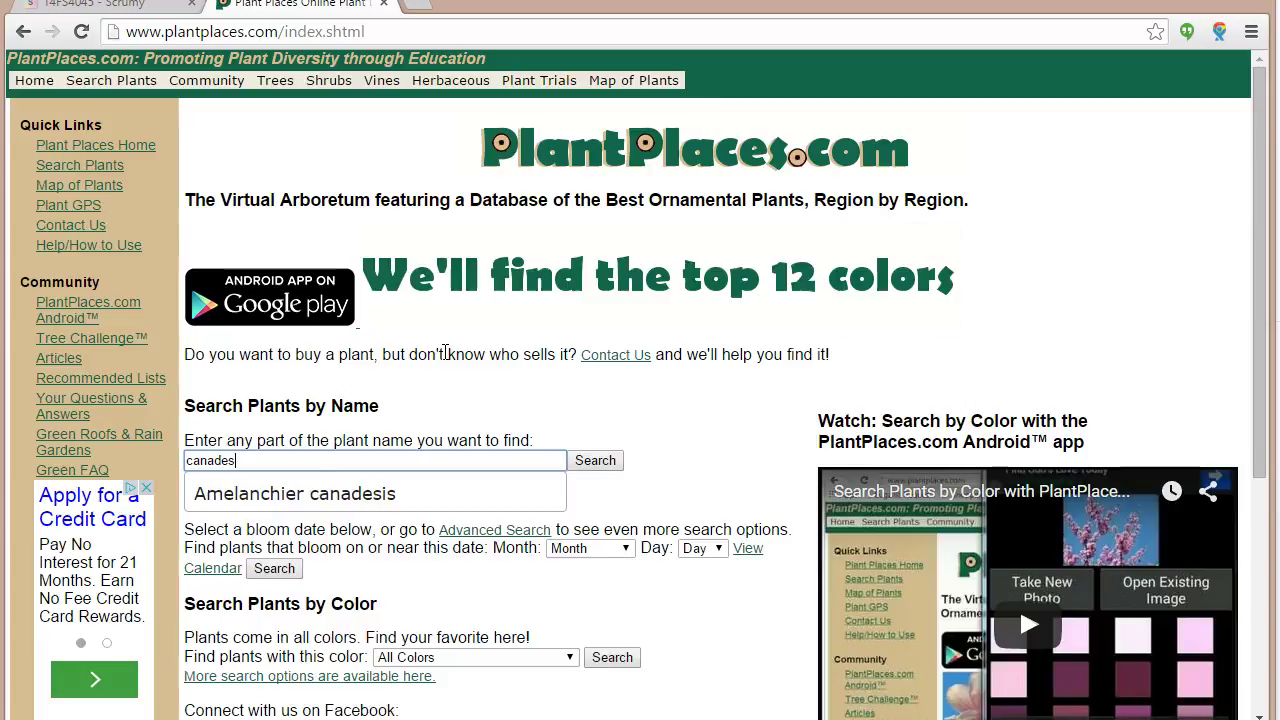
pyautogui.press('BackSpace')
pyautogui.press('BackSpace')
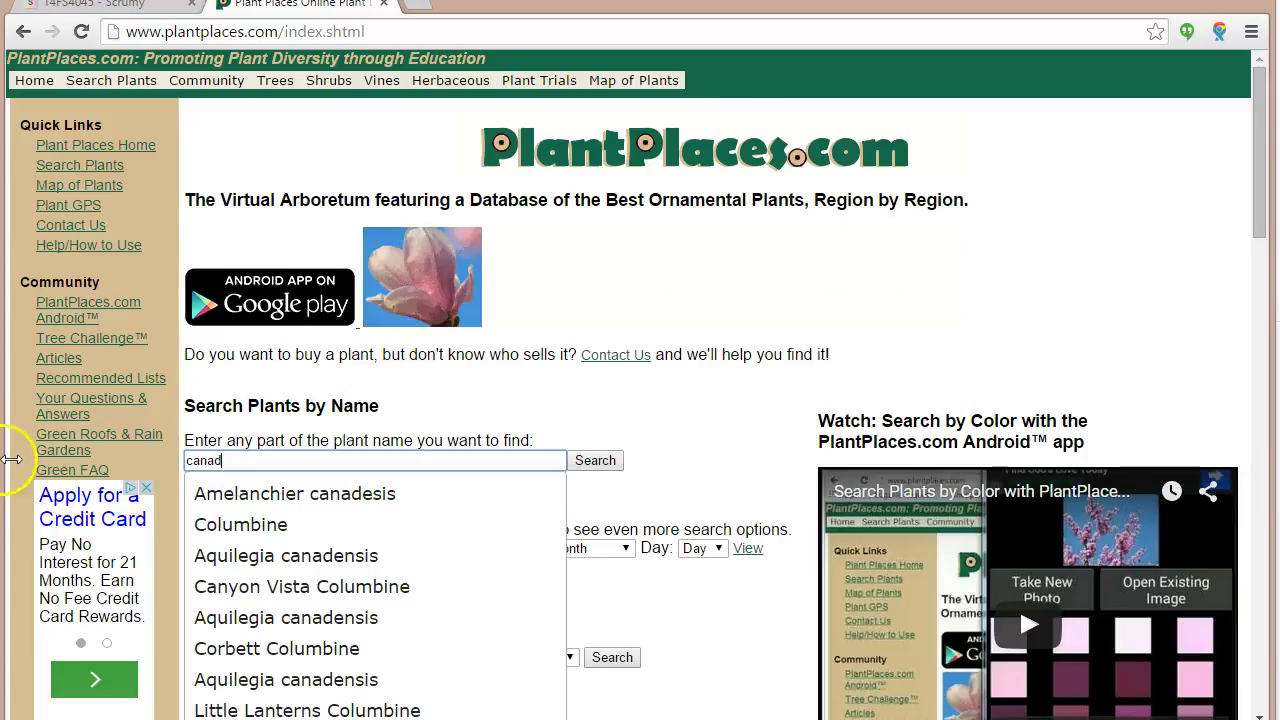
pyautogui.click(100, 5)
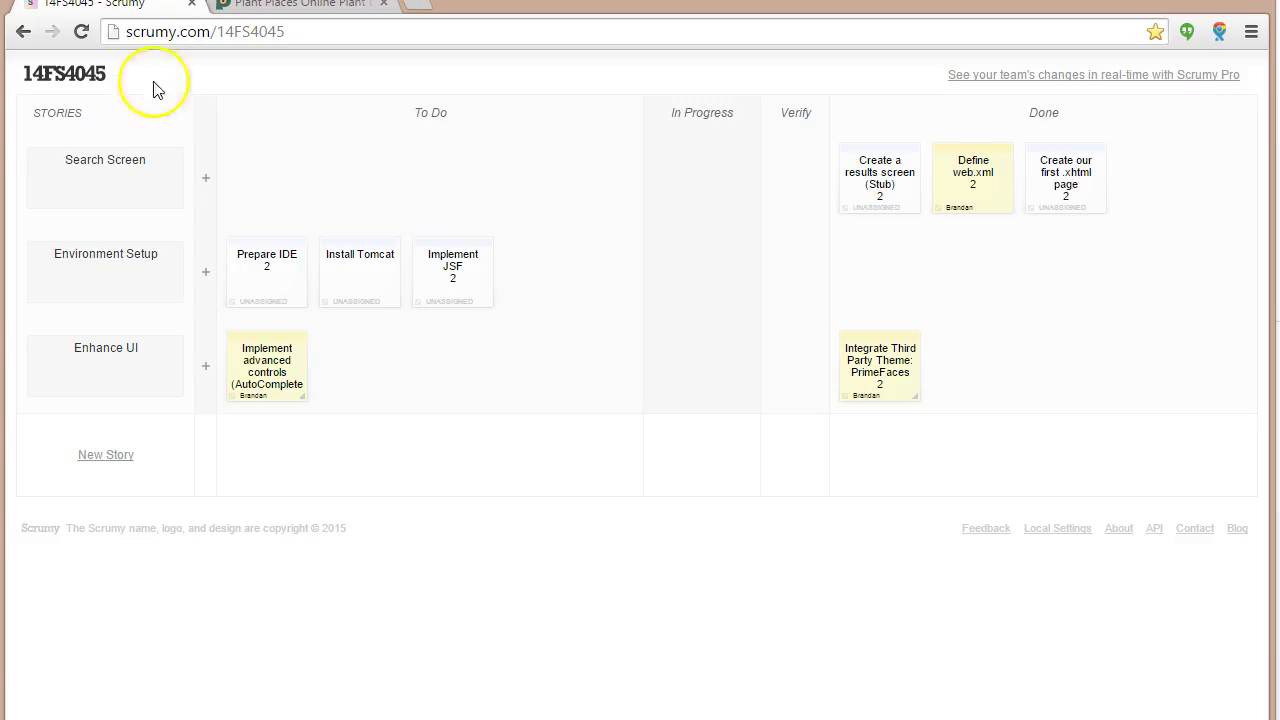
# Add the task "Template (menu) 4" to the Enhance UI story, assigned to the same team member as its other tasks.
pyautogui.moveTo(284, 395)
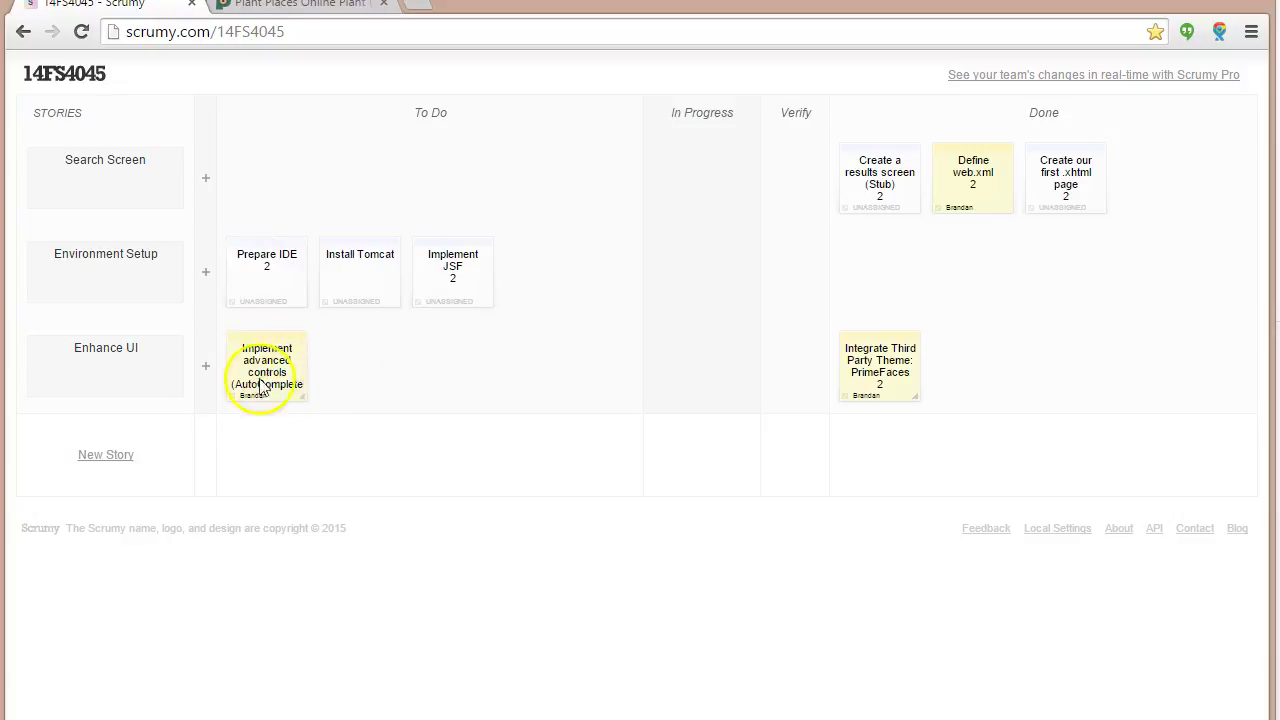
pyautogui.click(205, 367)
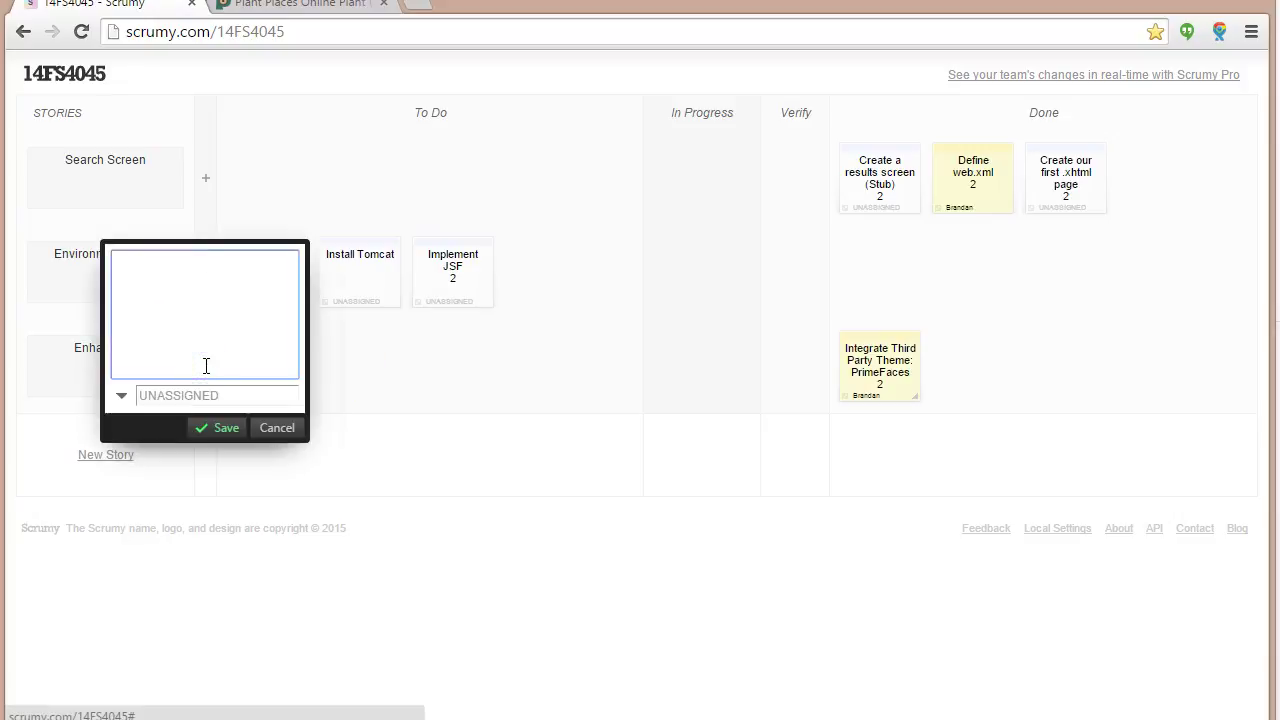
pyautogui.write('Templte')
pyautogui.press('BackSpace')
pyautogui.press('BackSpace')
pyautogui.write('ate (menus')
pyautogui.press('BackSpace')
pyautogui.write(')')
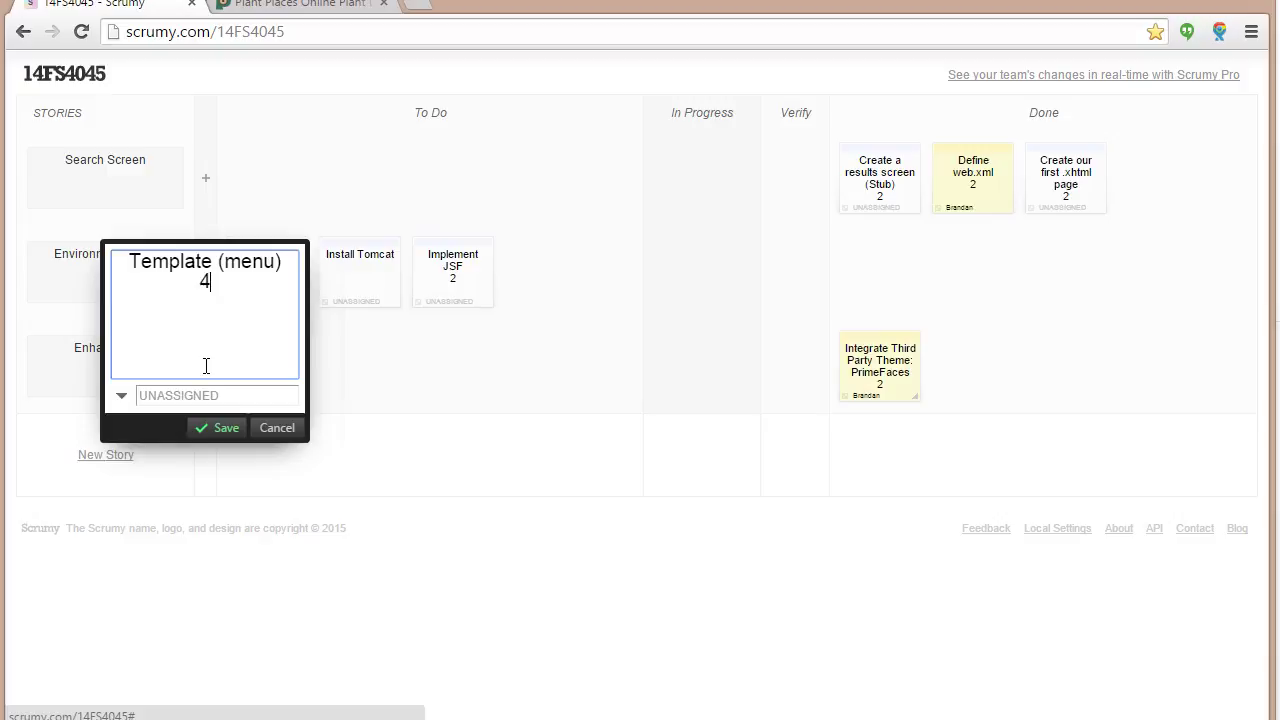
pyautogui.click(223, 398)
pyautogui.write('Brandan')
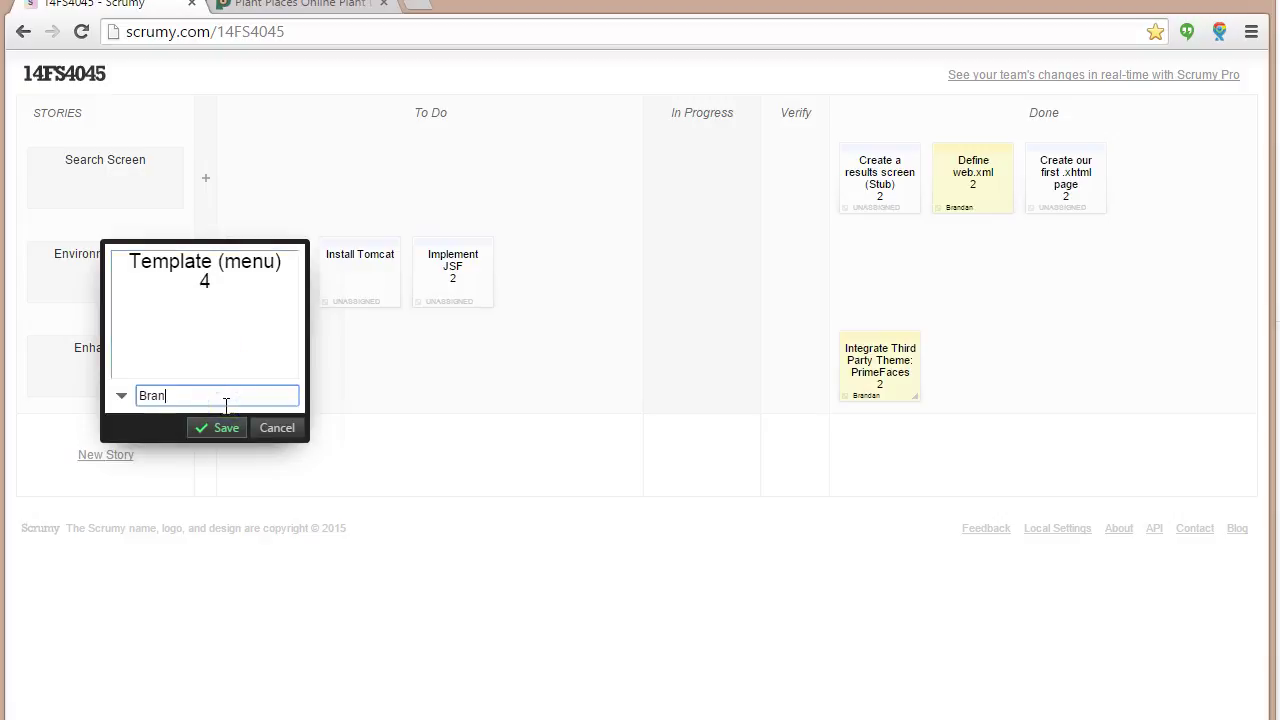
pyautogui.press('Return')
# Examine the shared layout and navigation menus of the PlantPlaces.com home page, and return to the Scrumy board.
pyautogui.hotkey('alt', 'Tab')
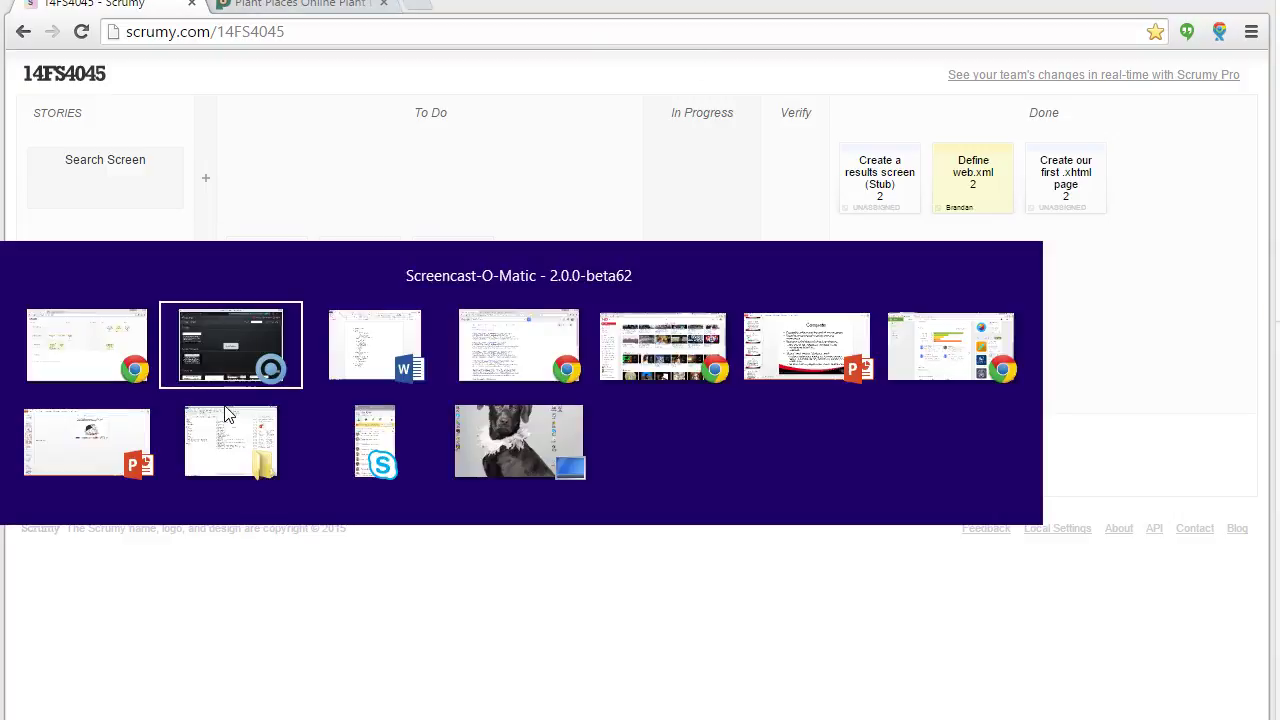
pyautogui.click(262, 5)
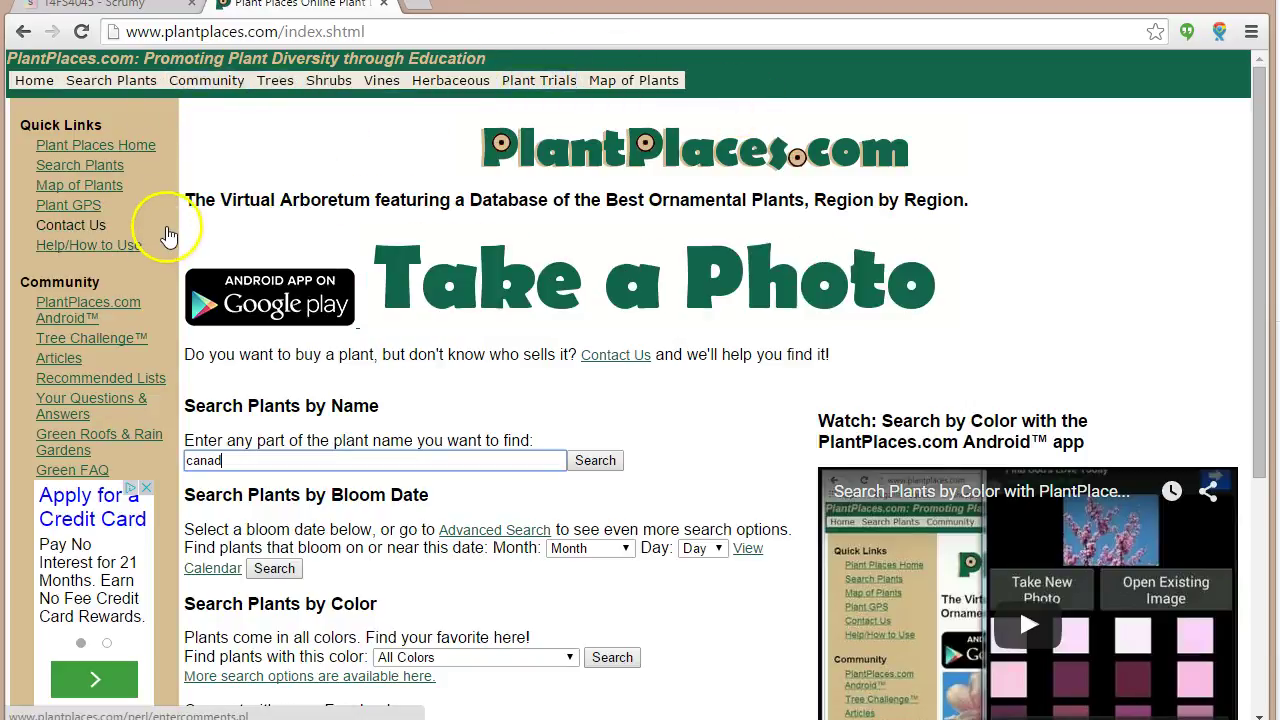
pyautogui.scroll(-4, 480, 194)
pyautogui.scroll(4, 371, 214)
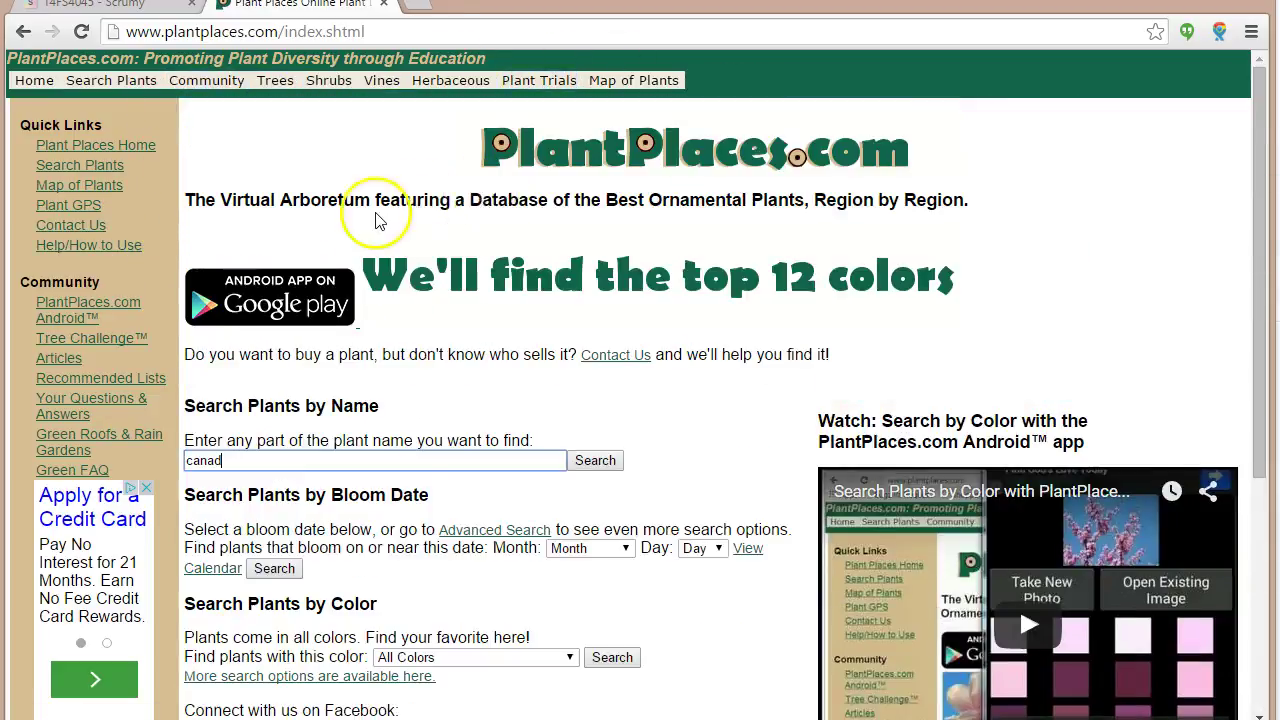
pyautogui.scroll(-3, 375, 218)
pyautogui.scroll(3, 375, 218)
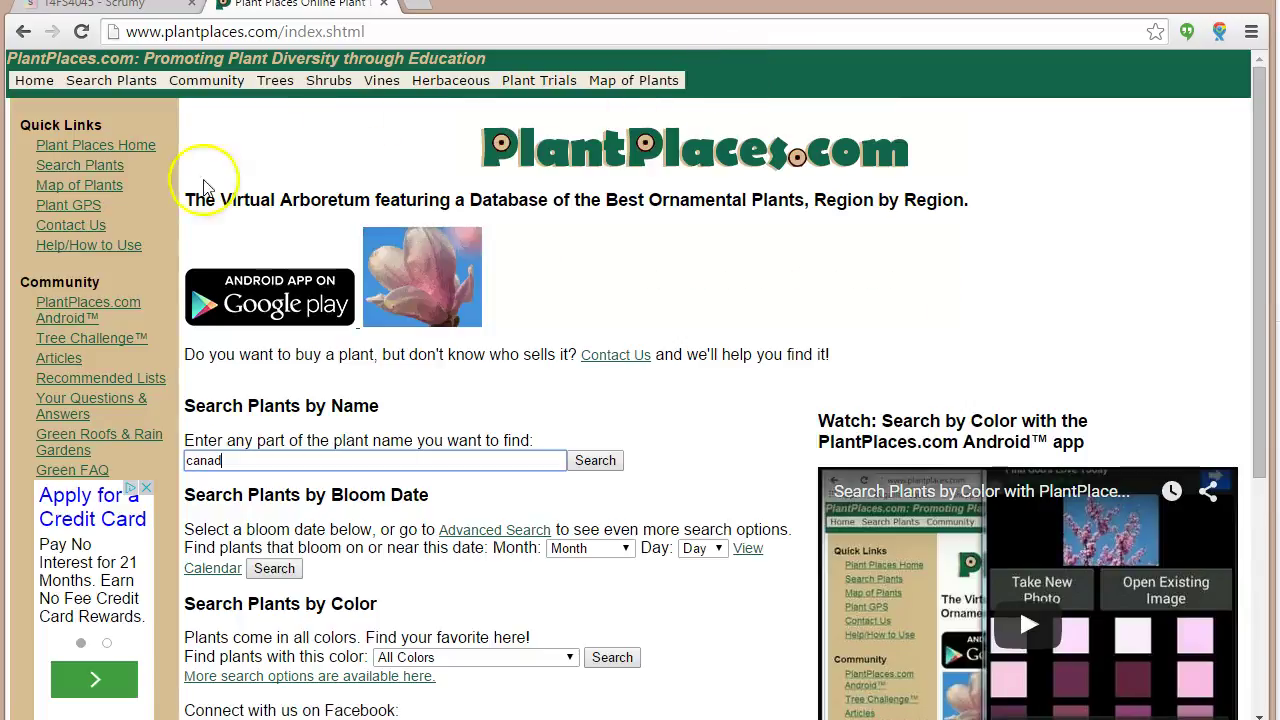
pyautogui.hotkey('alt', 'Tab')
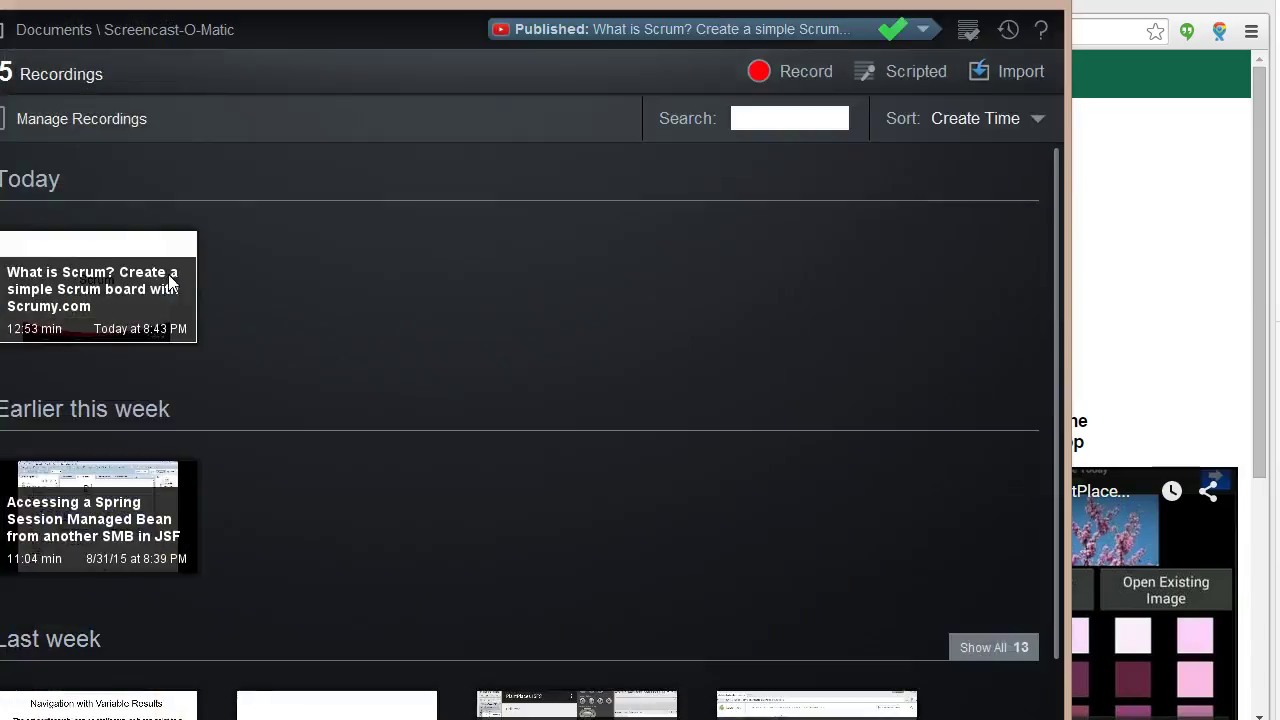
pyautogui.hotkey('alt', 'Tab')
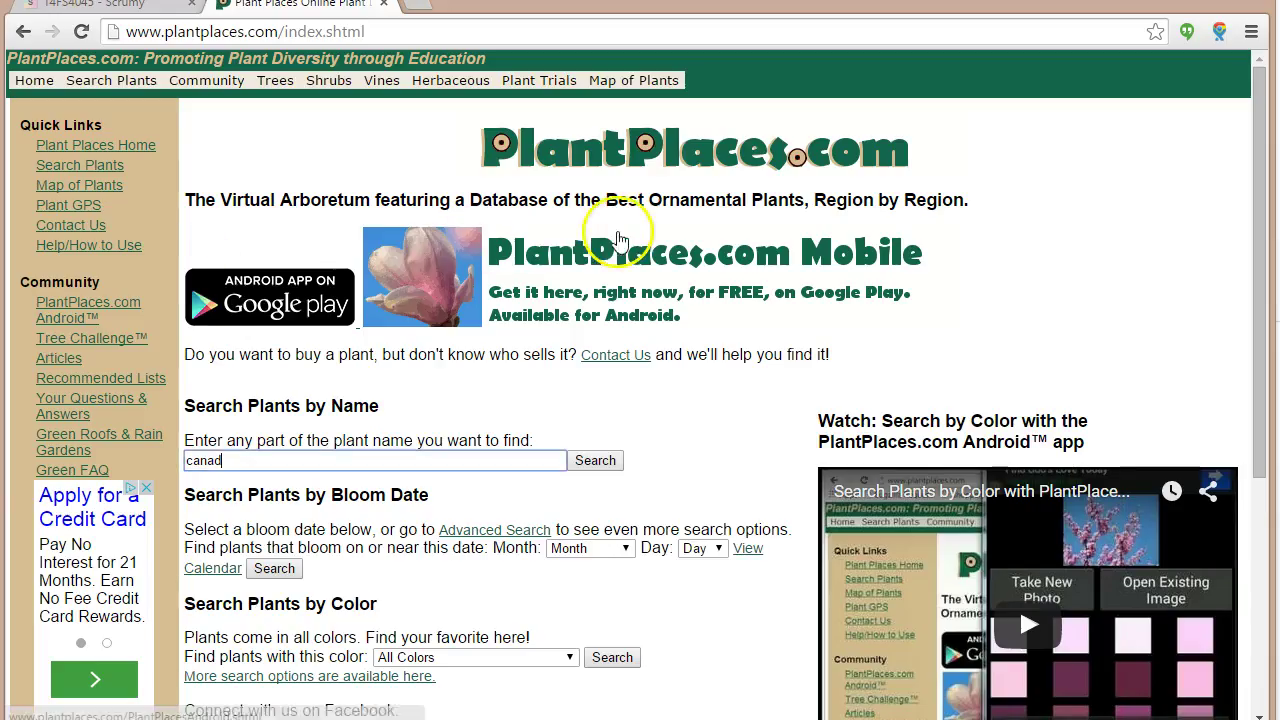
pyautogui.click(133, 6)
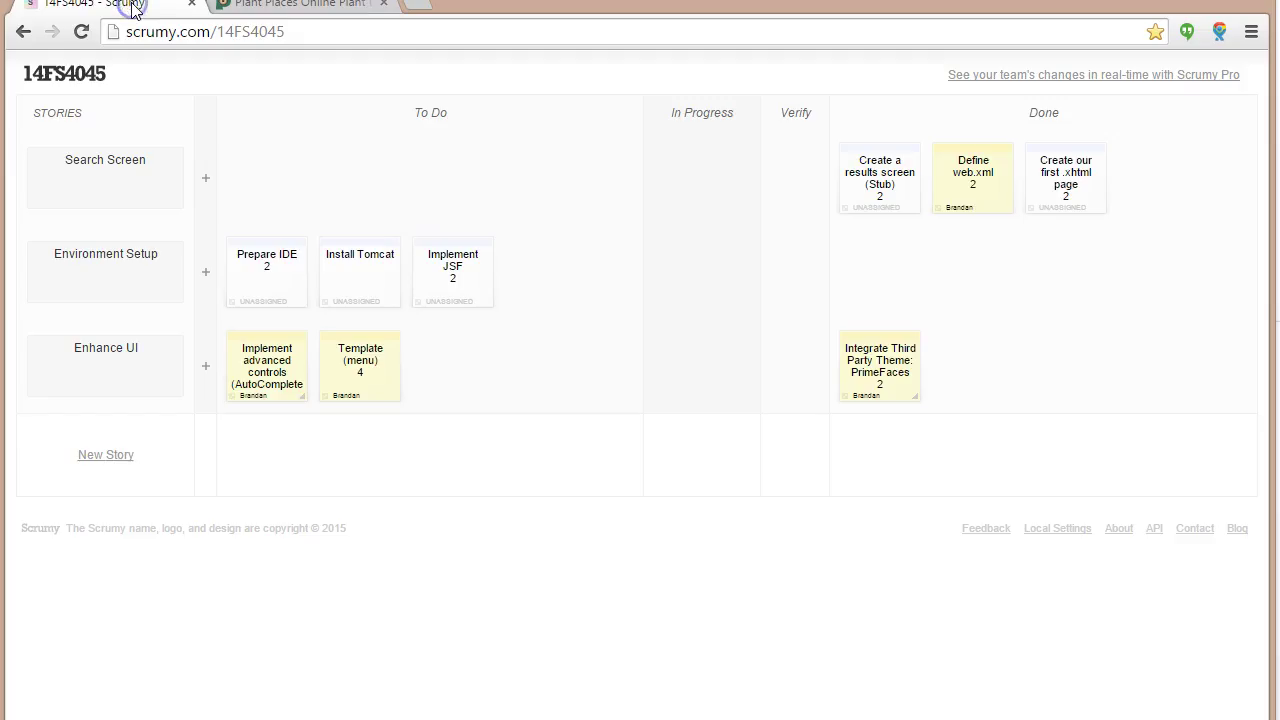
# Add the task "Menu" with the estimate 3 to the Enhance UI story, assigned to the same team member.
pyautogui.click(206, 370)
pyautogui.write('M')
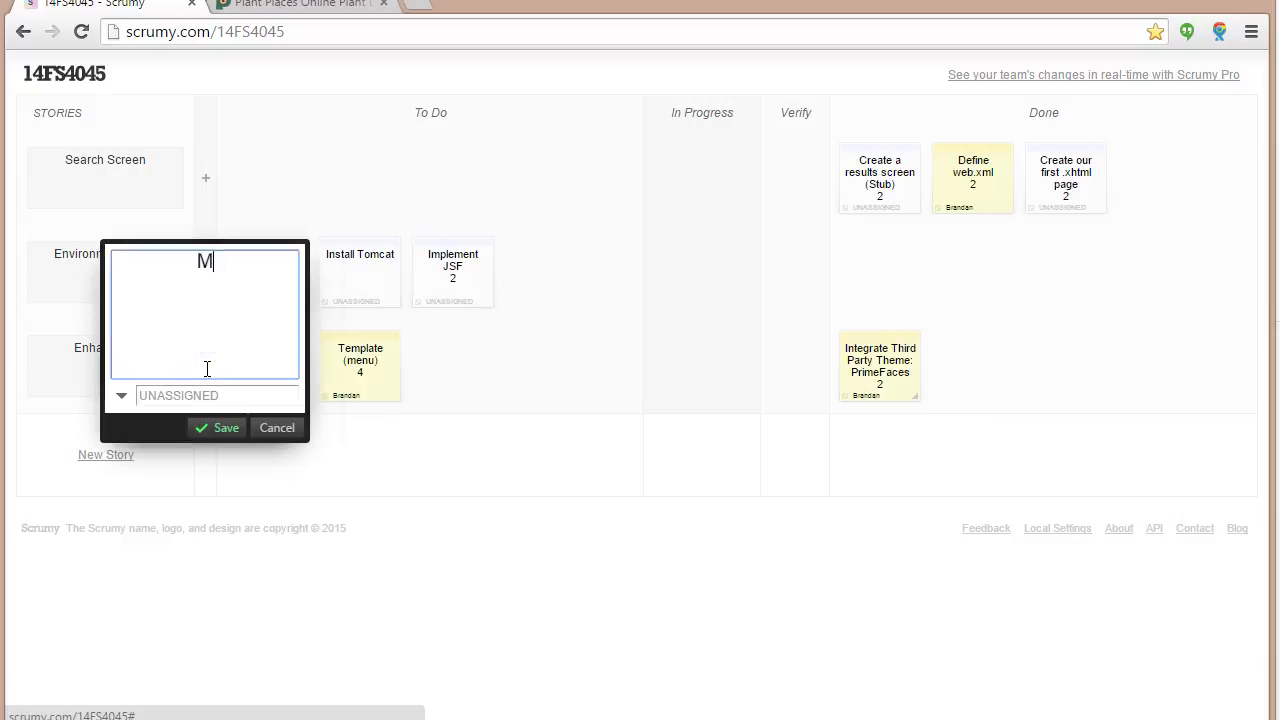
pyautogui.write('enu')
pyautogui.press('Tab')
pyautogui.write('Brandan')
pyautogui.press('Return')
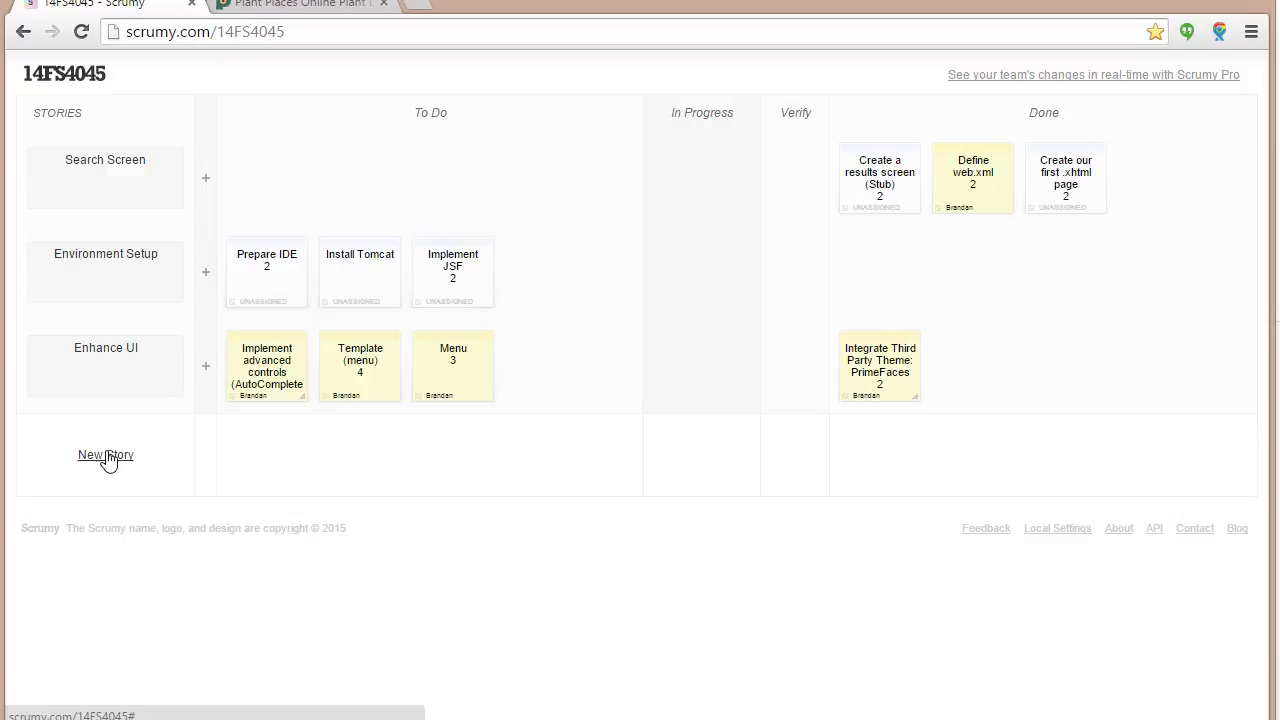
# Create a new story named "Admin Console" below Enhance UI.
pyautogui.click(107, 457)
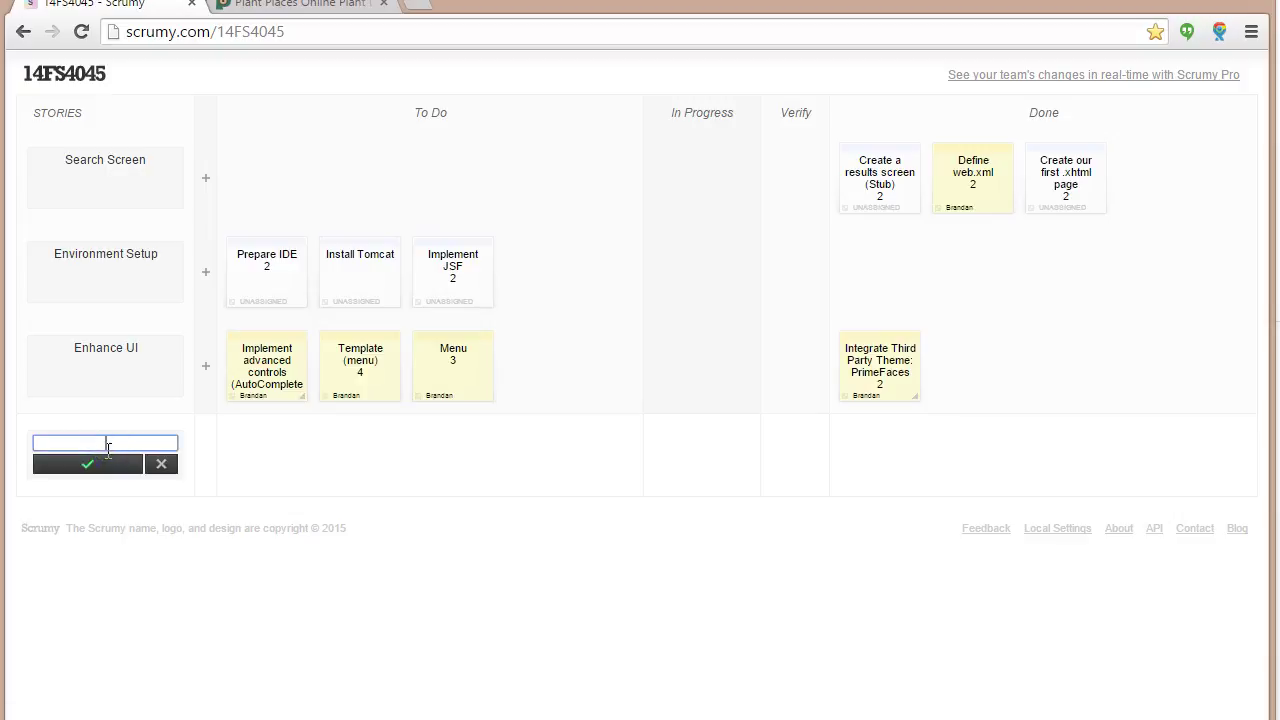
pyautogui.write('Admin Console')
pyautogui.click(148, 477)
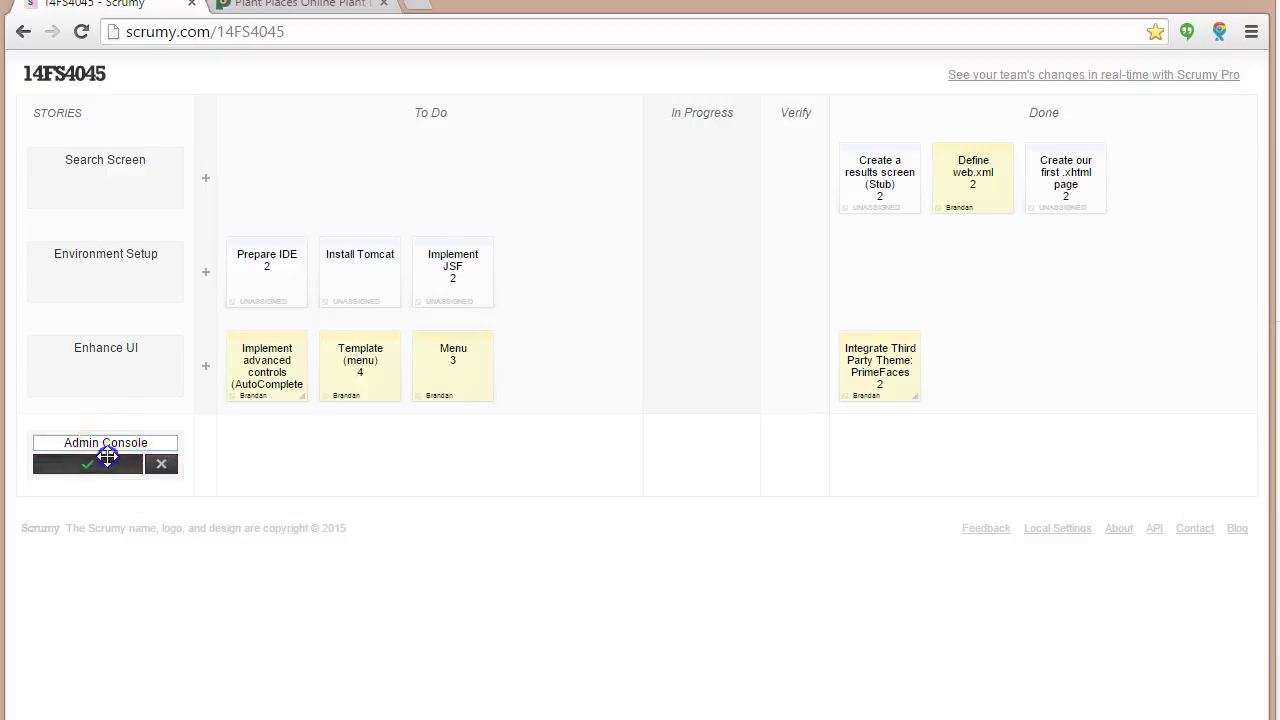
# Add the task "Add/Modify Plants UI" with the estimate 4 to the Admin Console story, assigned to the same team member.
pyautogui.click(207, 452)
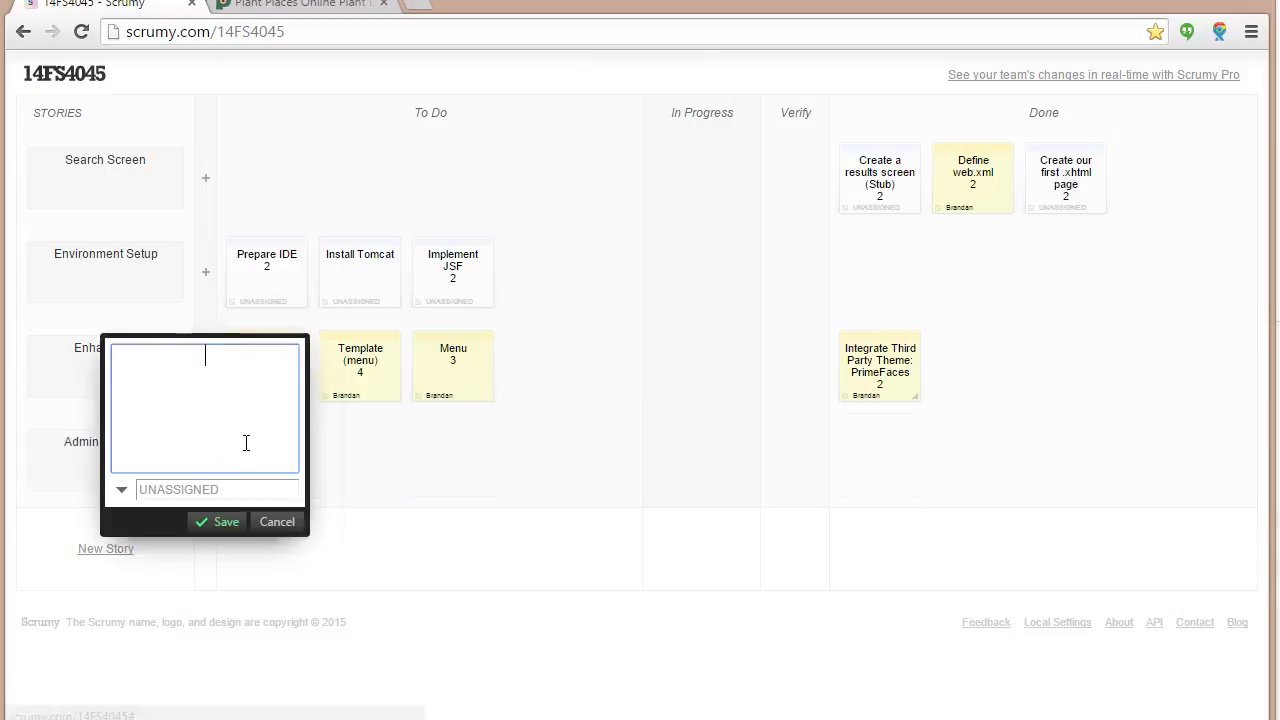
pyautogui.write('Add/Md')
pyautogui.press('BackSpace')
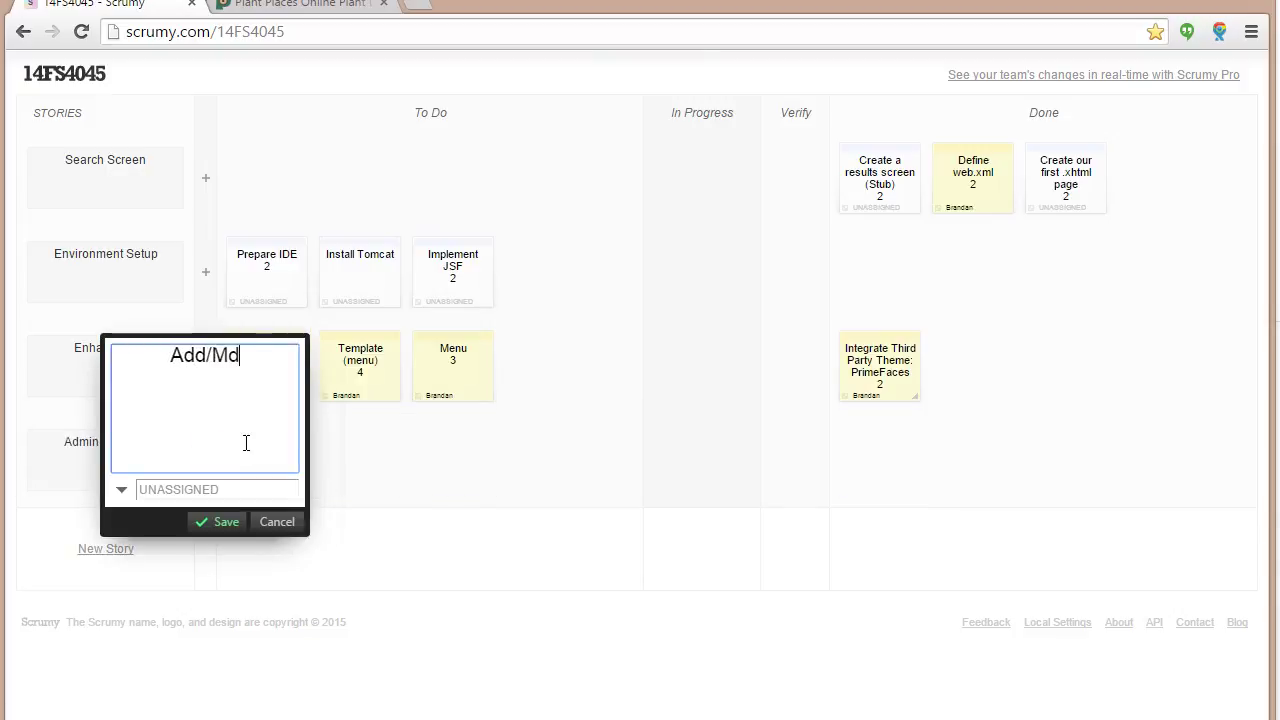
pyautogui.write('odify Plants UI')
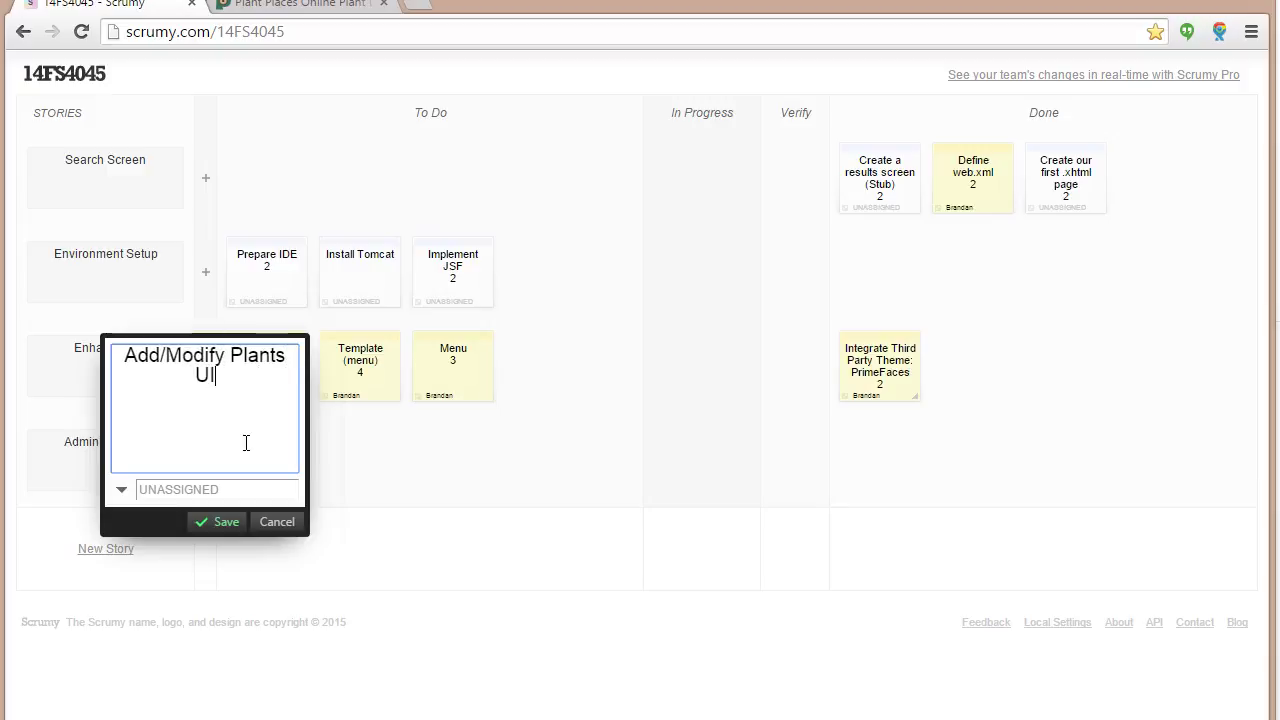
pyautogui.press('Tab')
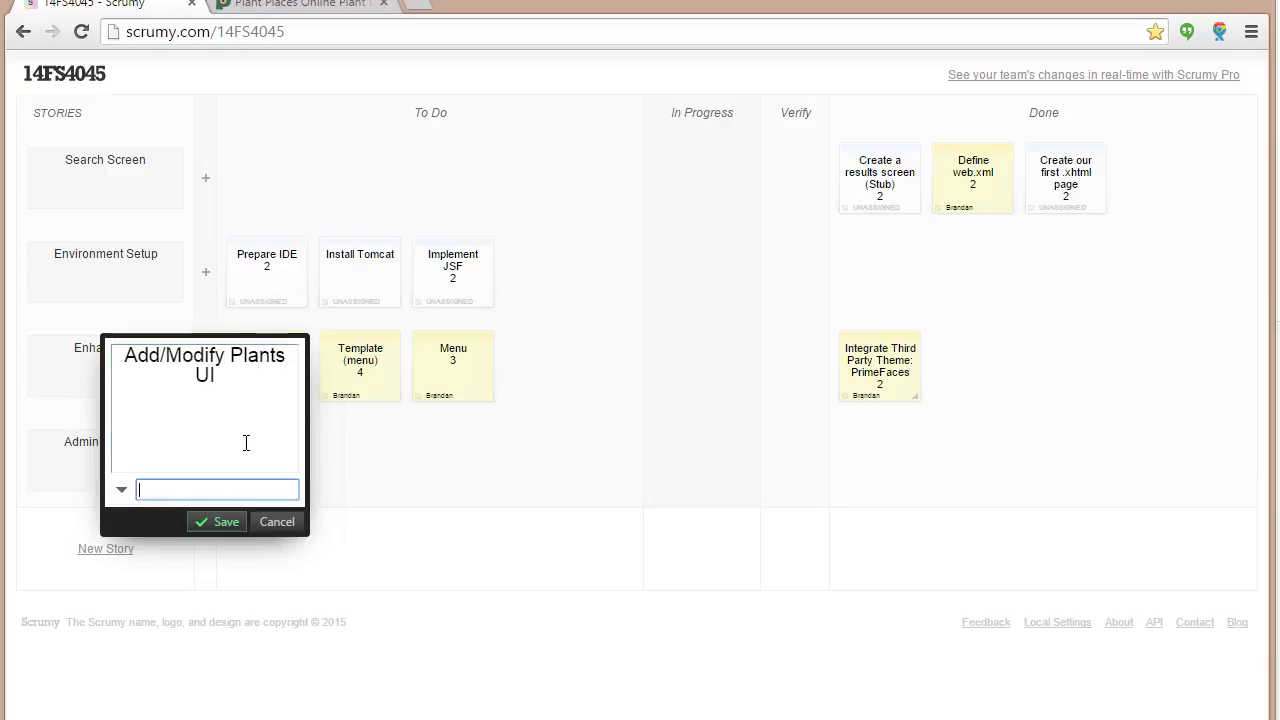
pyautogui.hotkey('shift', 'Tab')
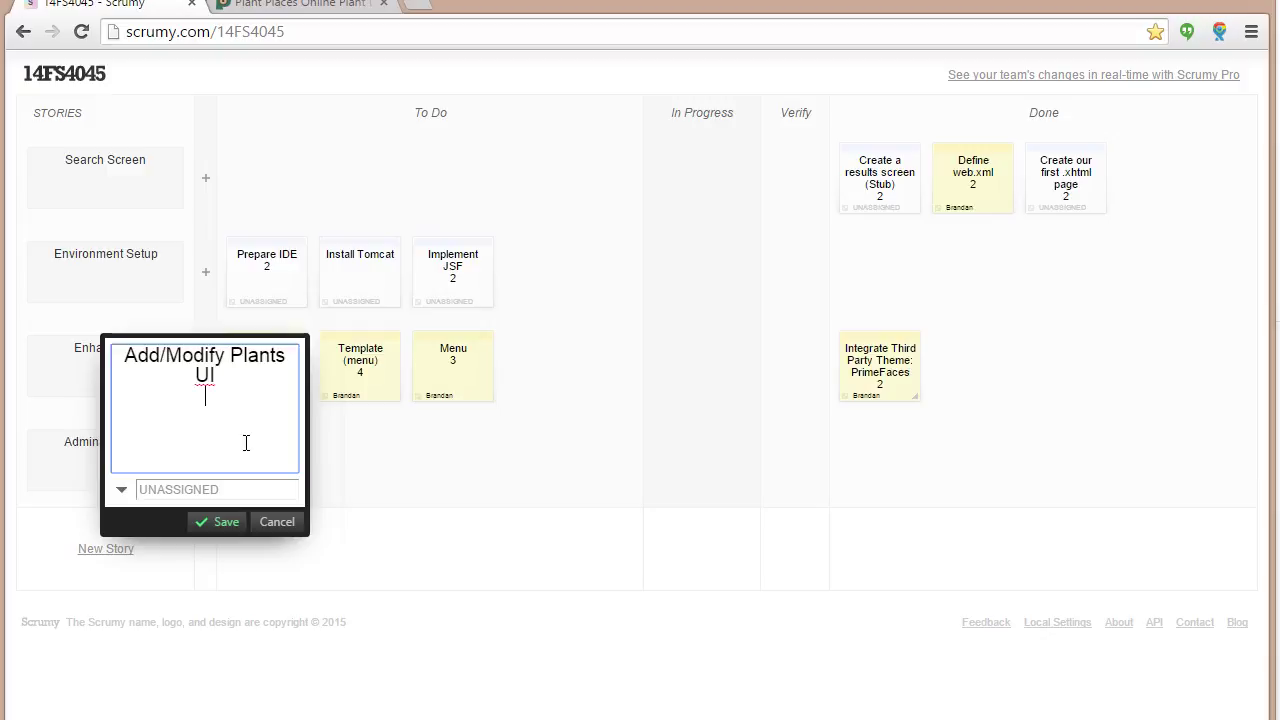
pyautogui.write('4')
pyautogui.click(229, 490)
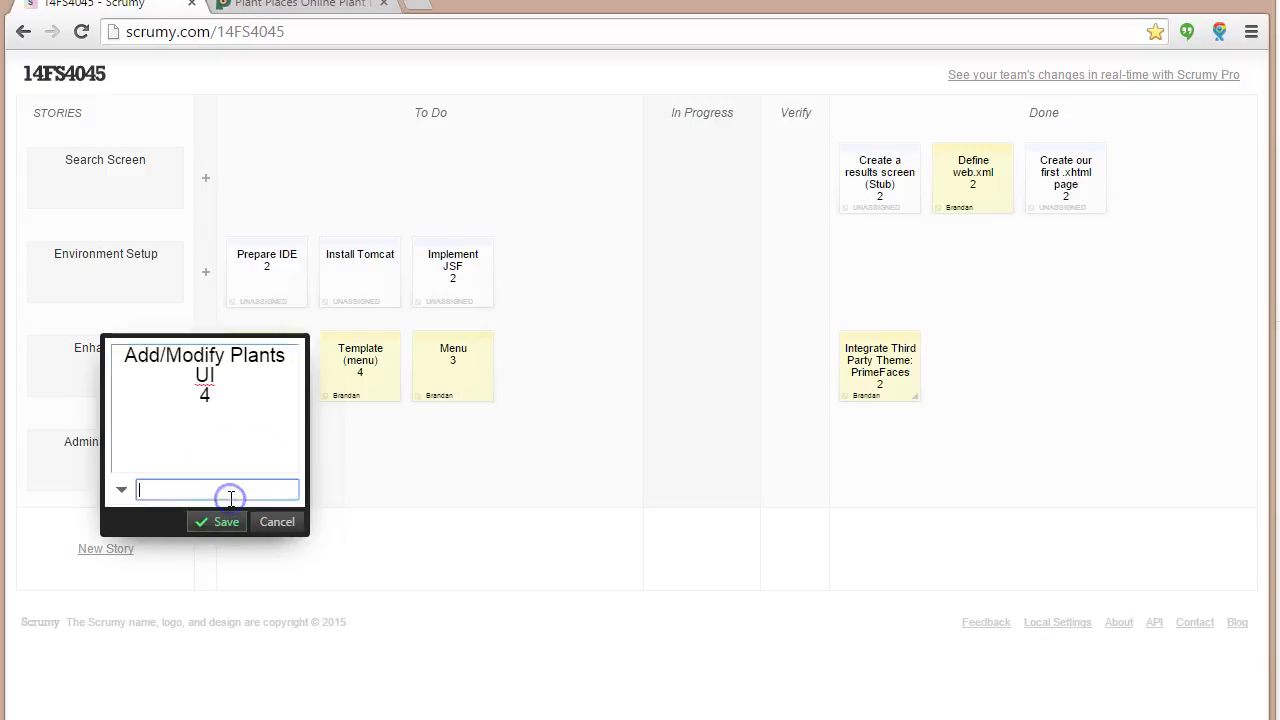
pyautogui.write('Brandan')
pyautogui.press('Return')
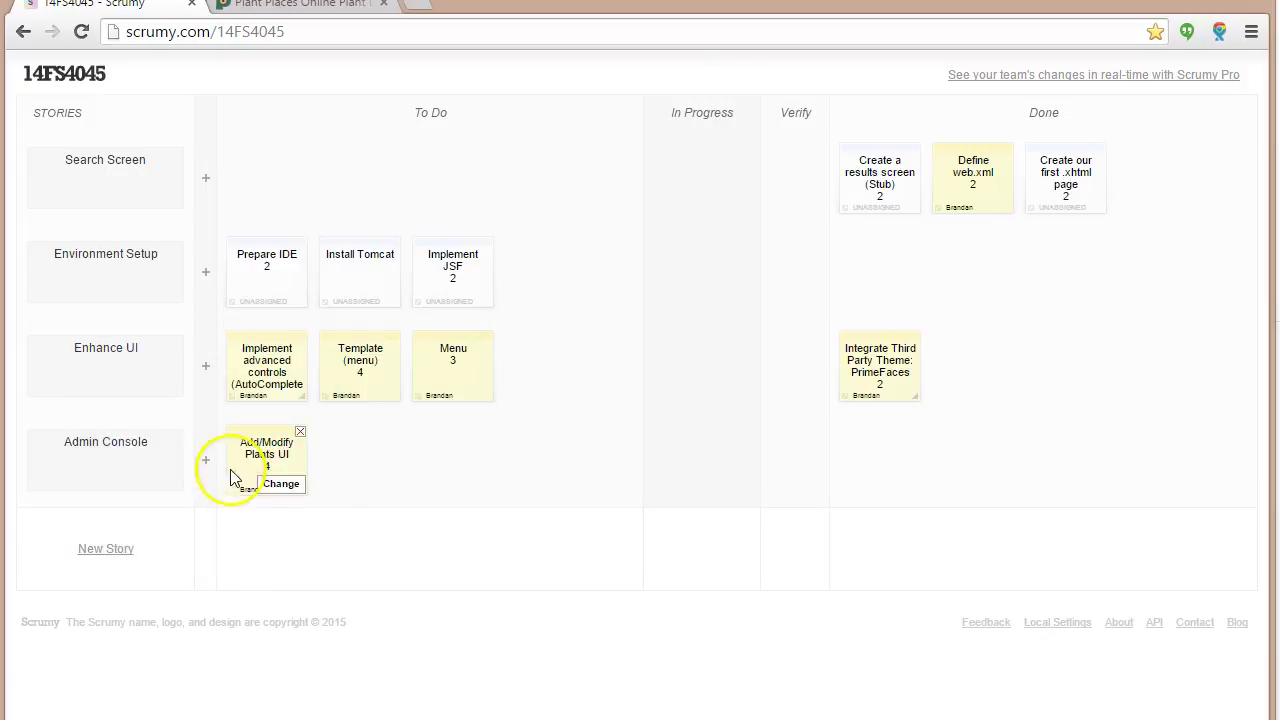
# Add the task "Business Logic" with the estimate 3 to the Admin Console story, assigned to the same team member.
pyautogui.click(209, 466)
pyautogui.write('Bu')
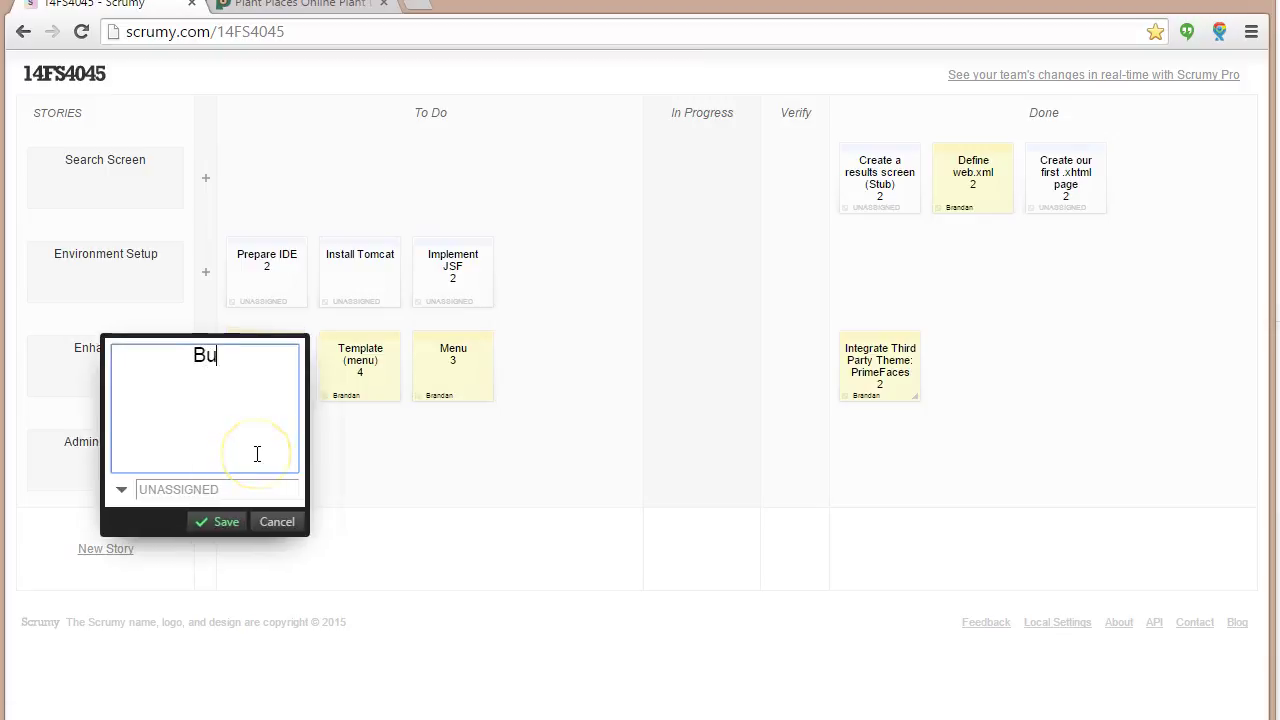
pyautogui.write('siness Lofic')
pyautogui.press('BackSpace')
pyautogui.press('BackSpace')
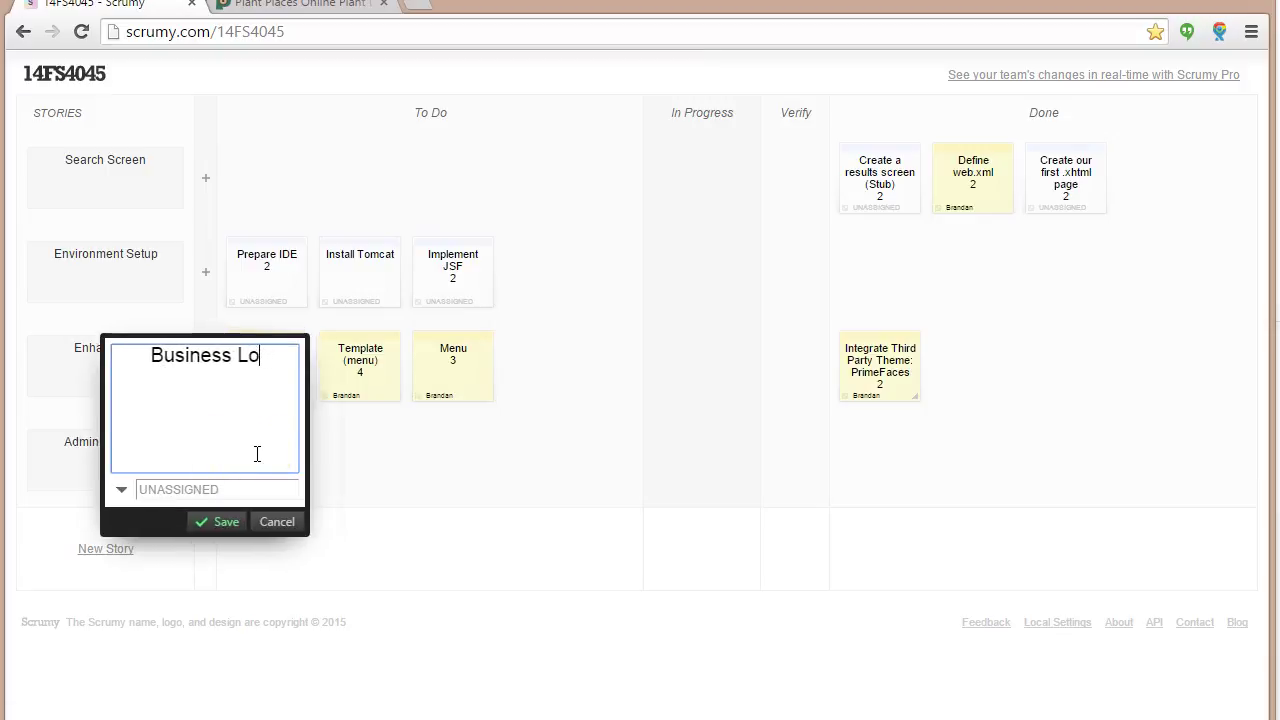
pyautogui.write('gic')
pyautogui.press('Tab')
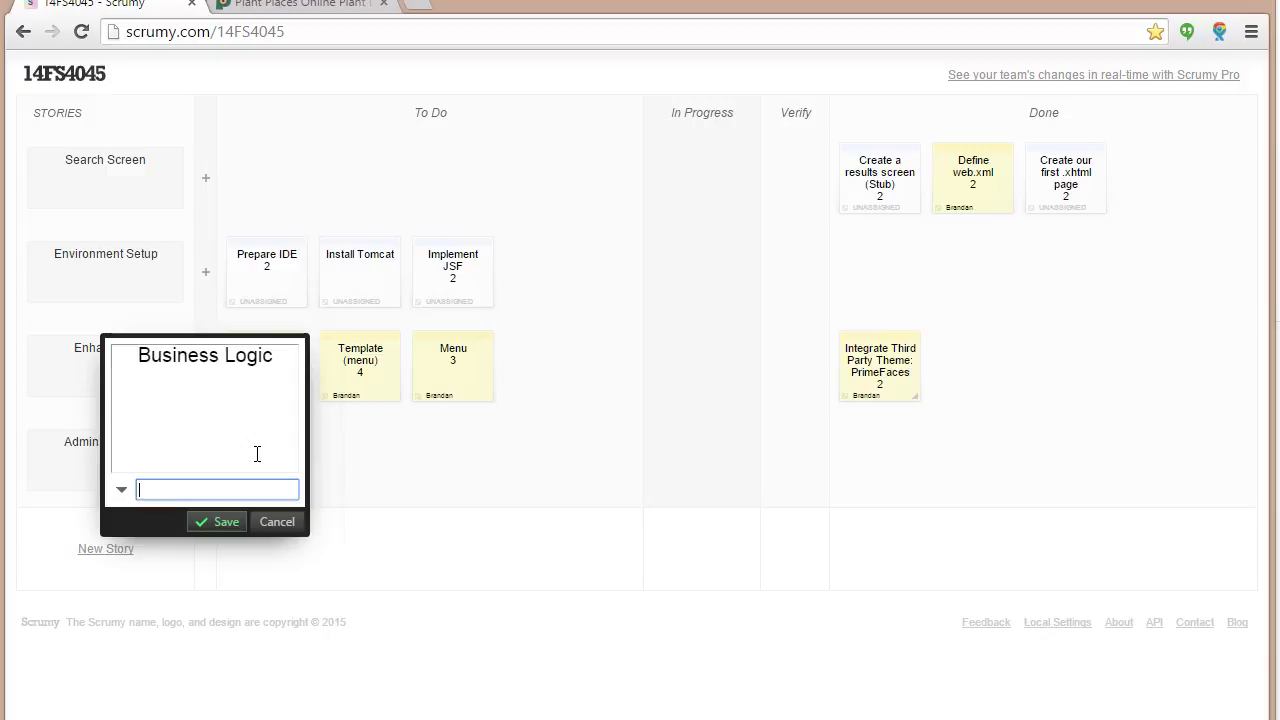
pyautogui.press('BackSpace')
pyautogui.hotkey('shift', 'Tab')
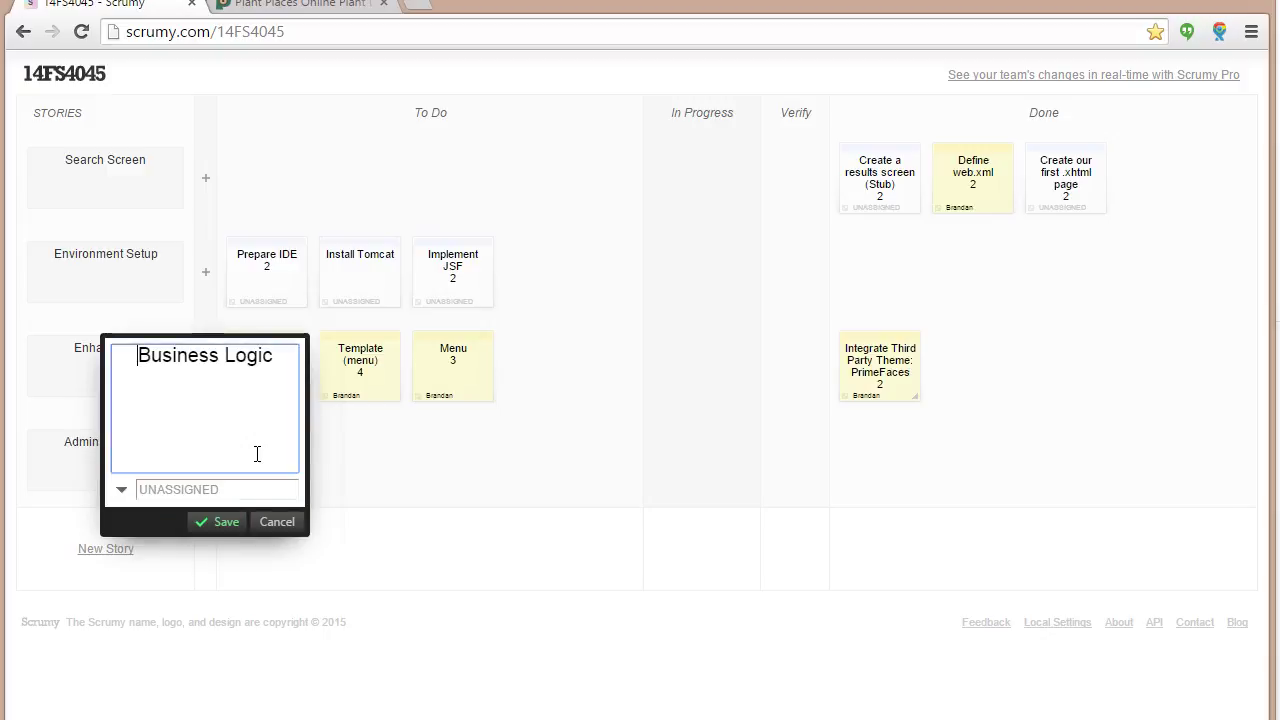
pyautogui.write('3')
pyautogui.press('Tab')
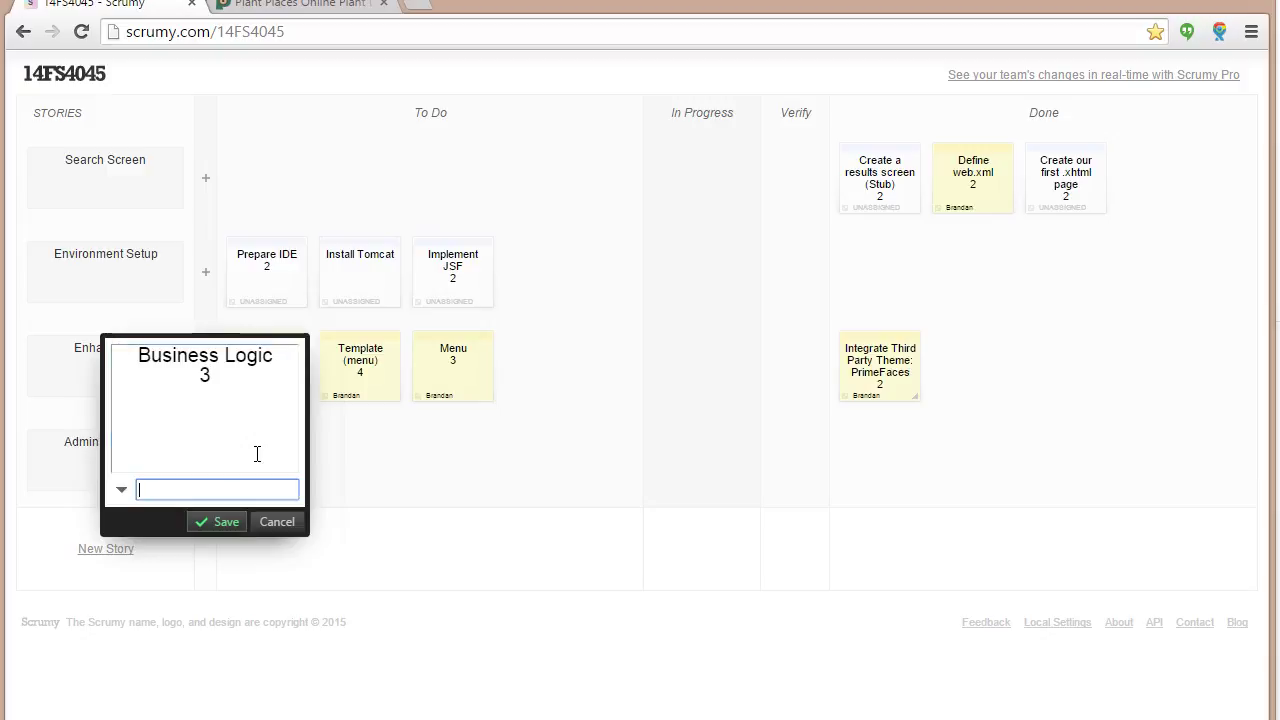
pyautogui.write('Brand')
pyautogui.press('Return')
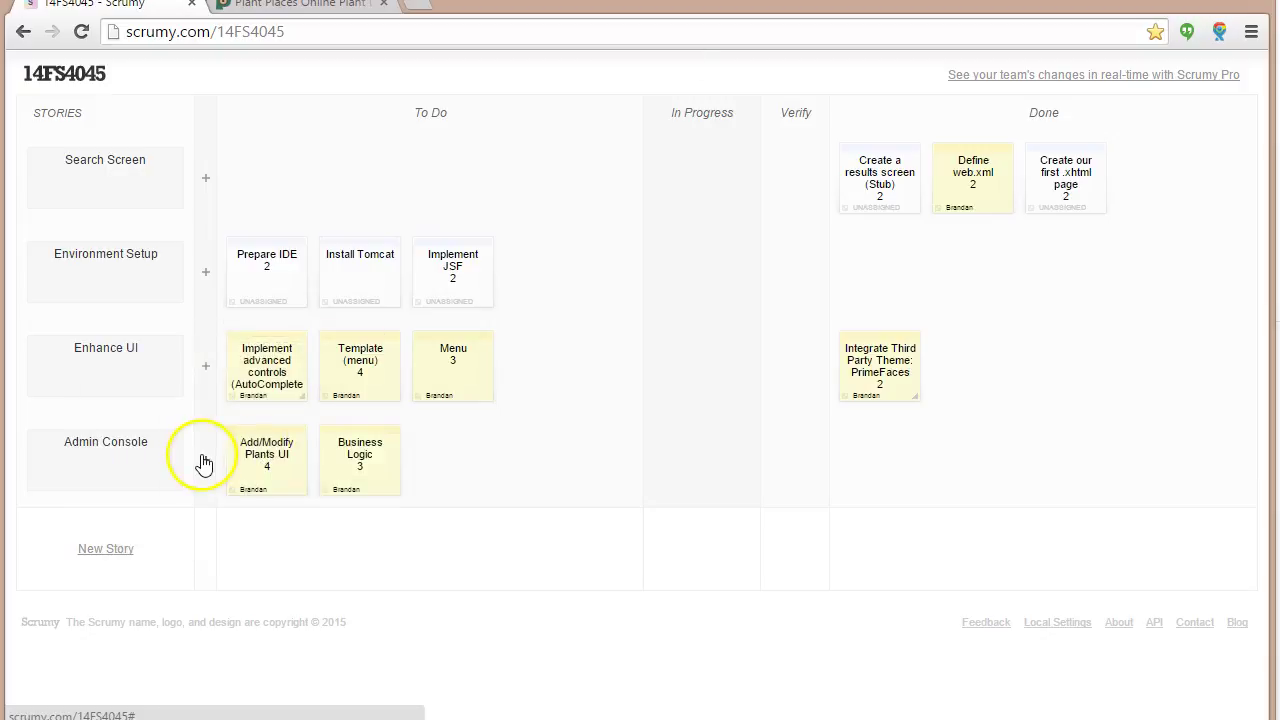
# Add the task "Persistence Logic (DAO)" with the estimate 3 to the Admin Console story, assigned to the same team member.
pyautogui.click(205, 460)
pyautogui.write('Pes')
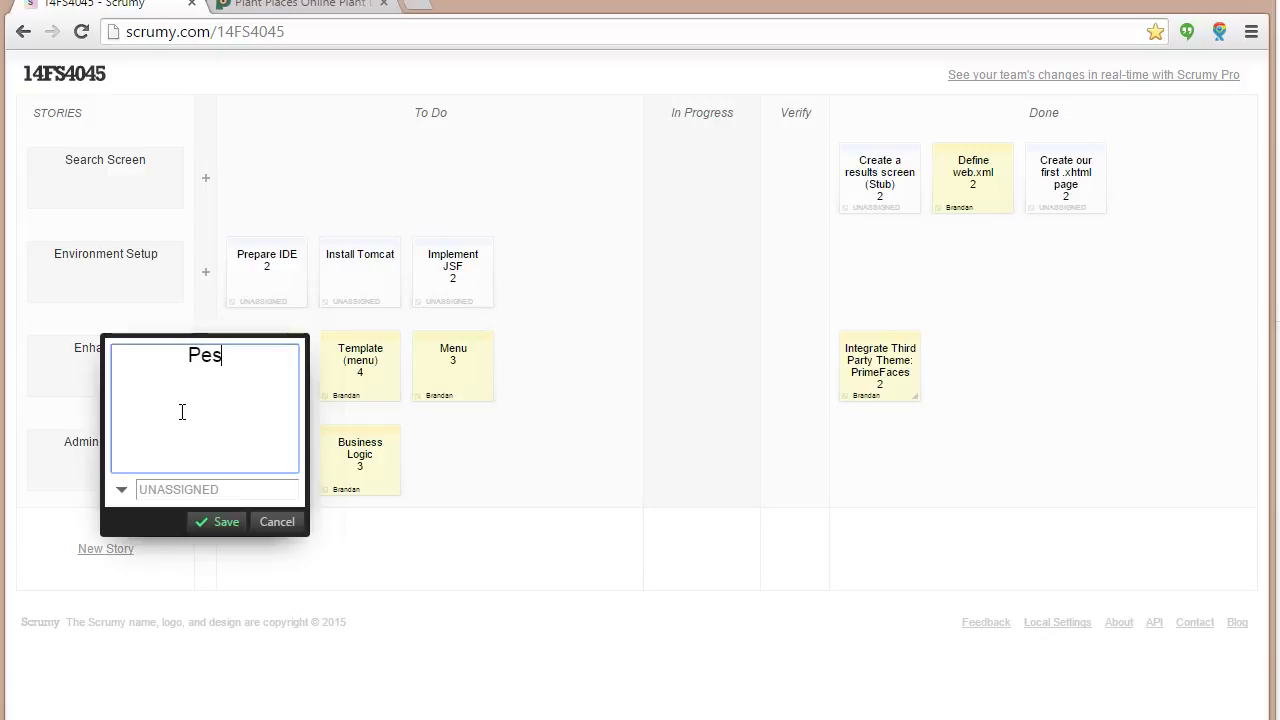
pyautogui.press('BackSpace')
pyautogui.write('rsistence Log')
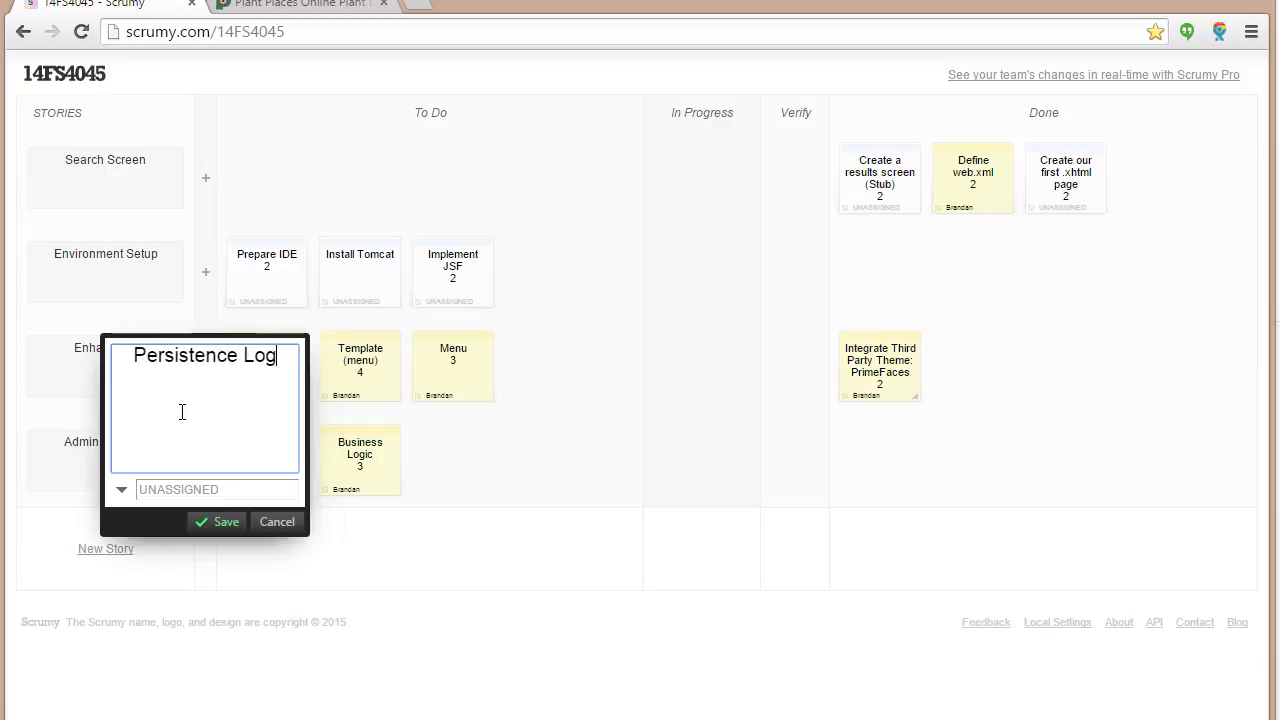
pyautogui.write('ic (DAO) ')
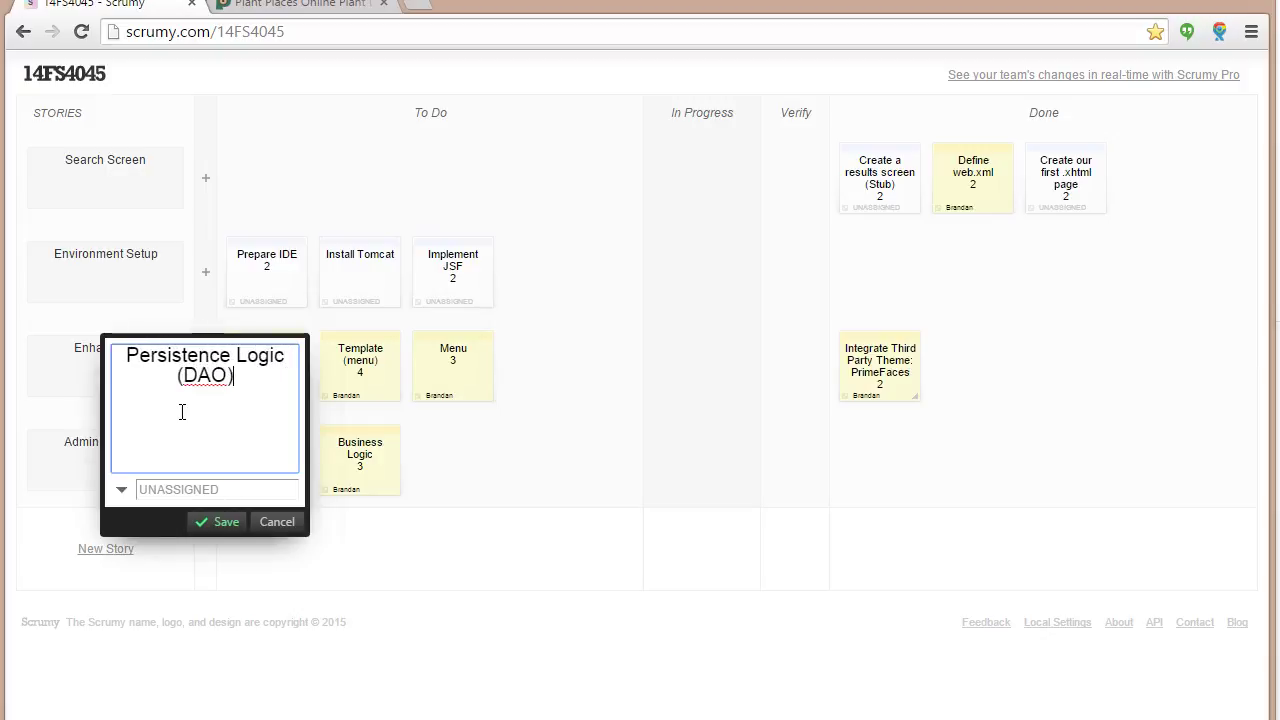
pyautogui.write('3')
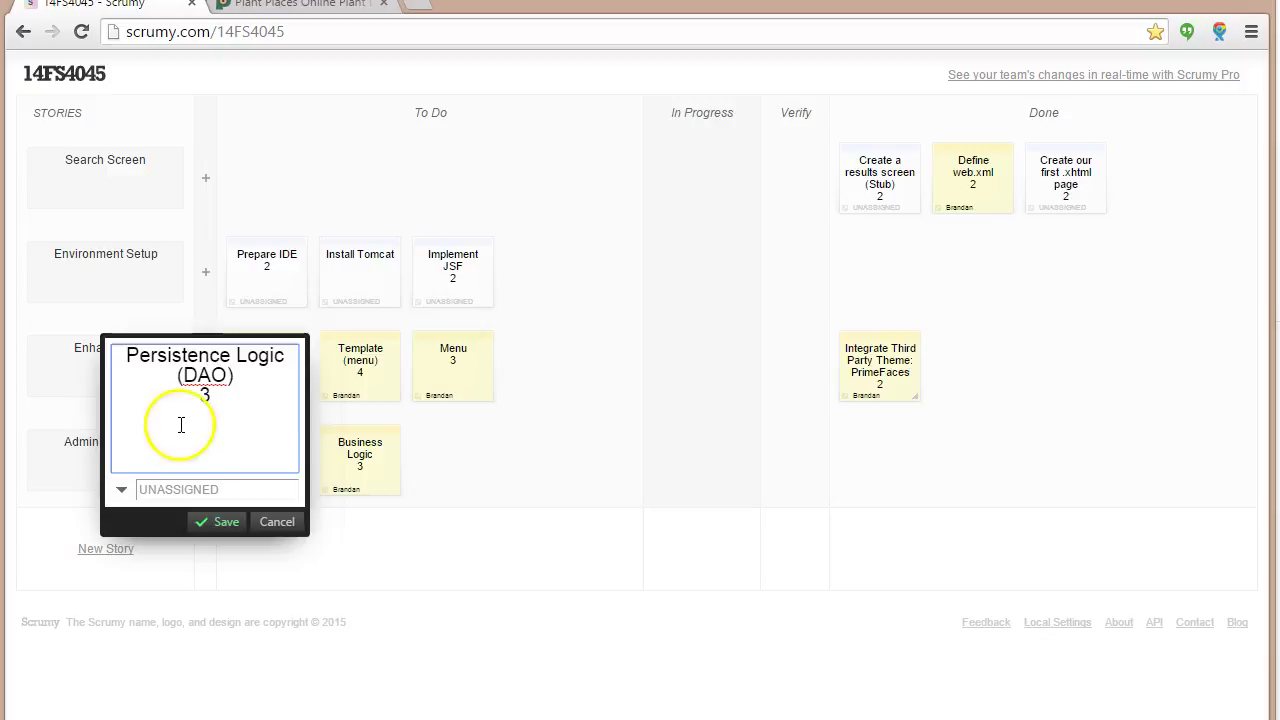
pyautogui.click(185, 492)
pyautogui.write('Brandan')
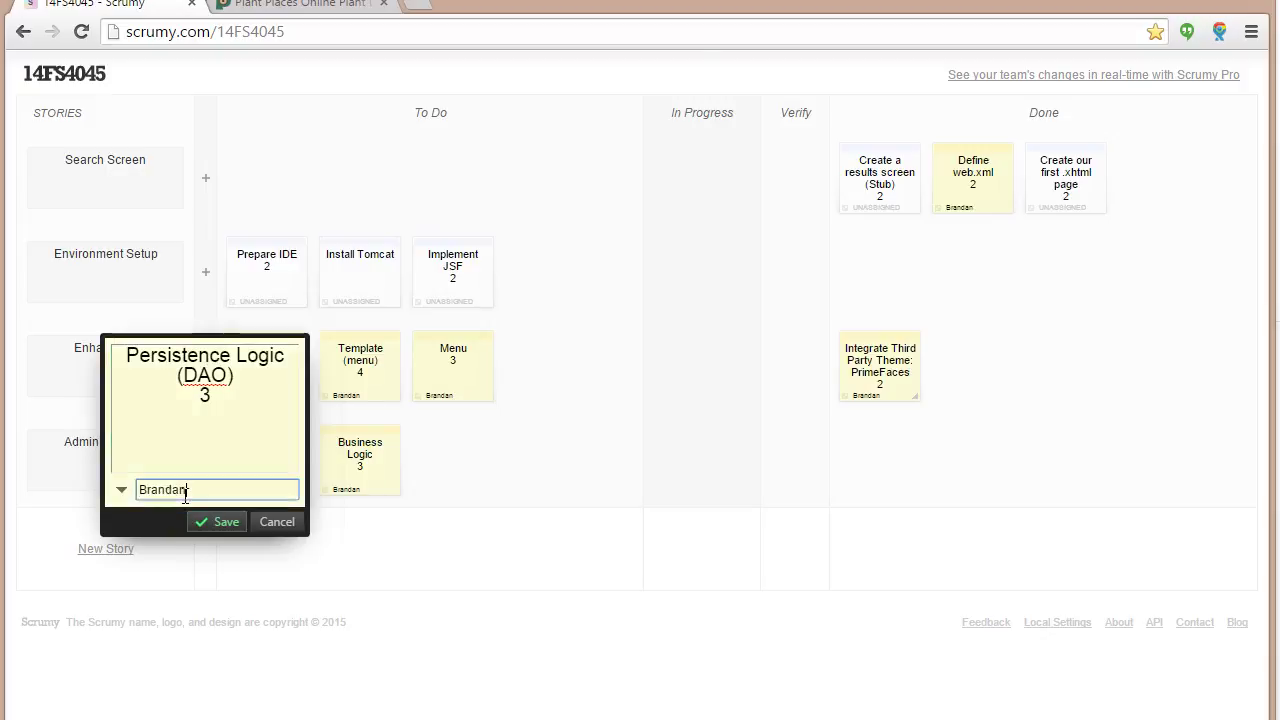
pyautogui.press('Return')
# Add the task "Create Database" with the estimate 5 to the Admin Console story, assigned to the same team member.
pyautogui.click(205, 460)
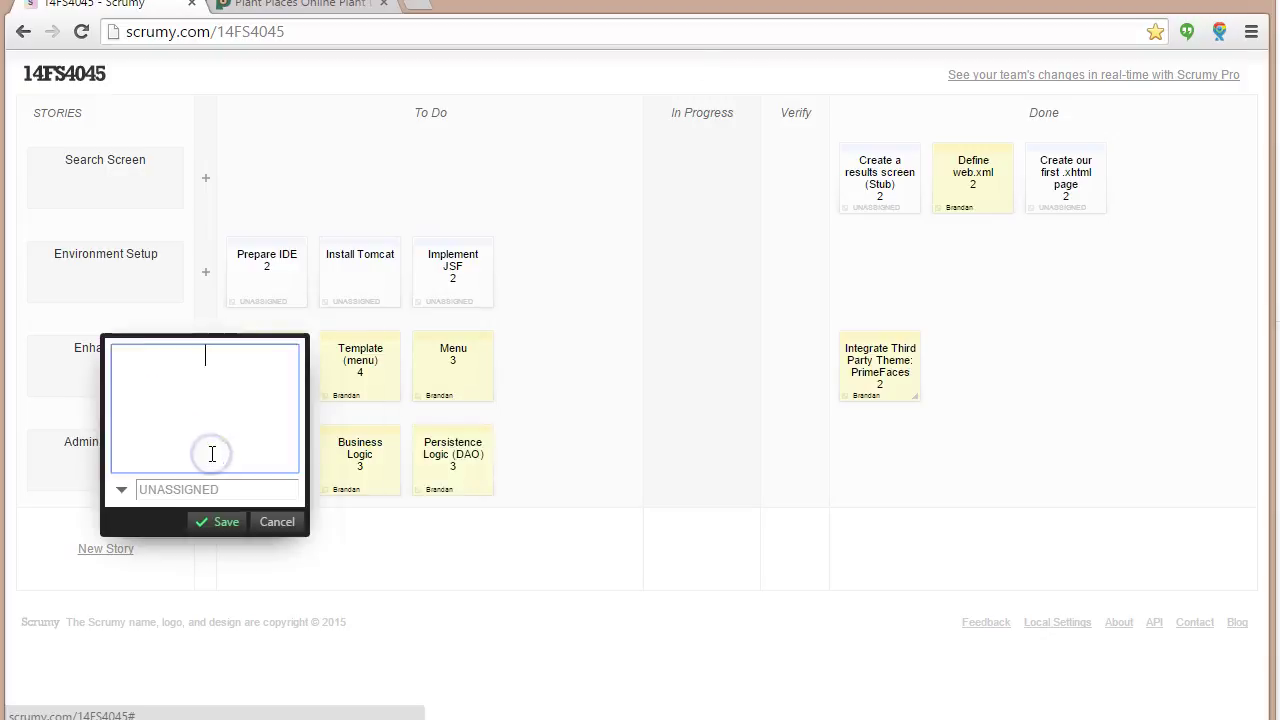
pyautogui.write('Create Database')
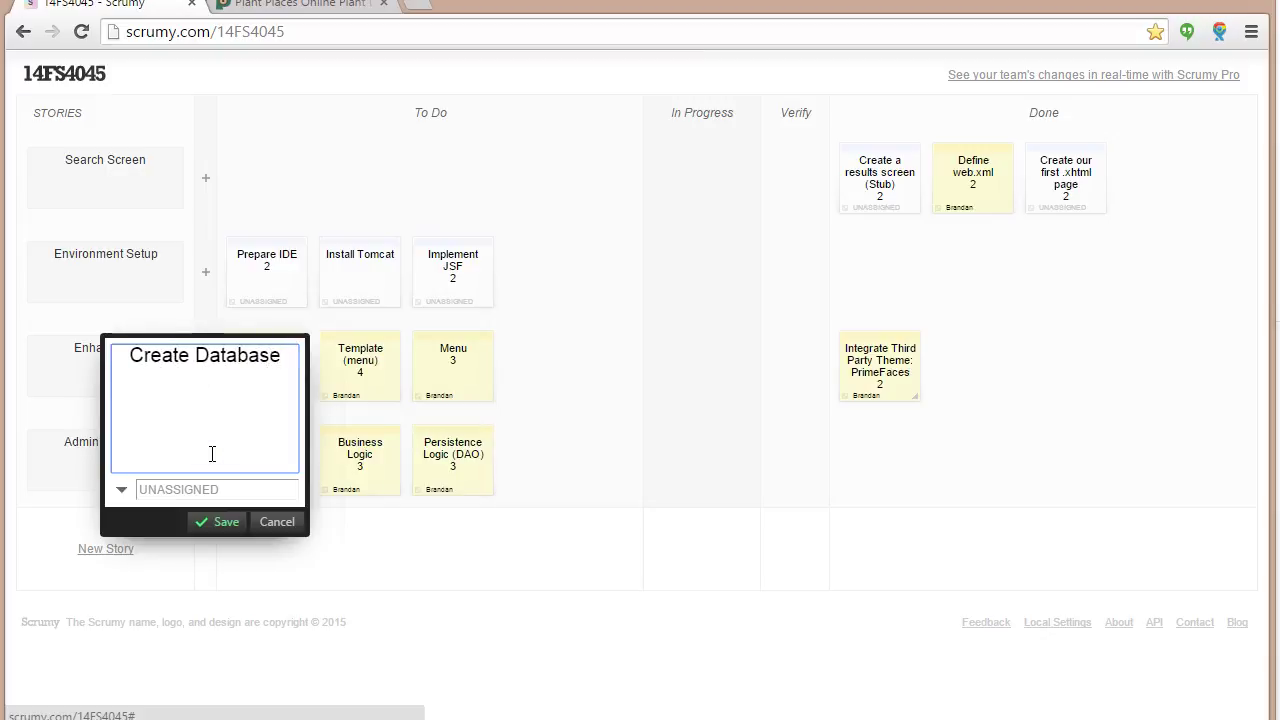
pyautogui.write(' 5')
pyautogui.press('Tab')
pyautogui.write('Brandan')
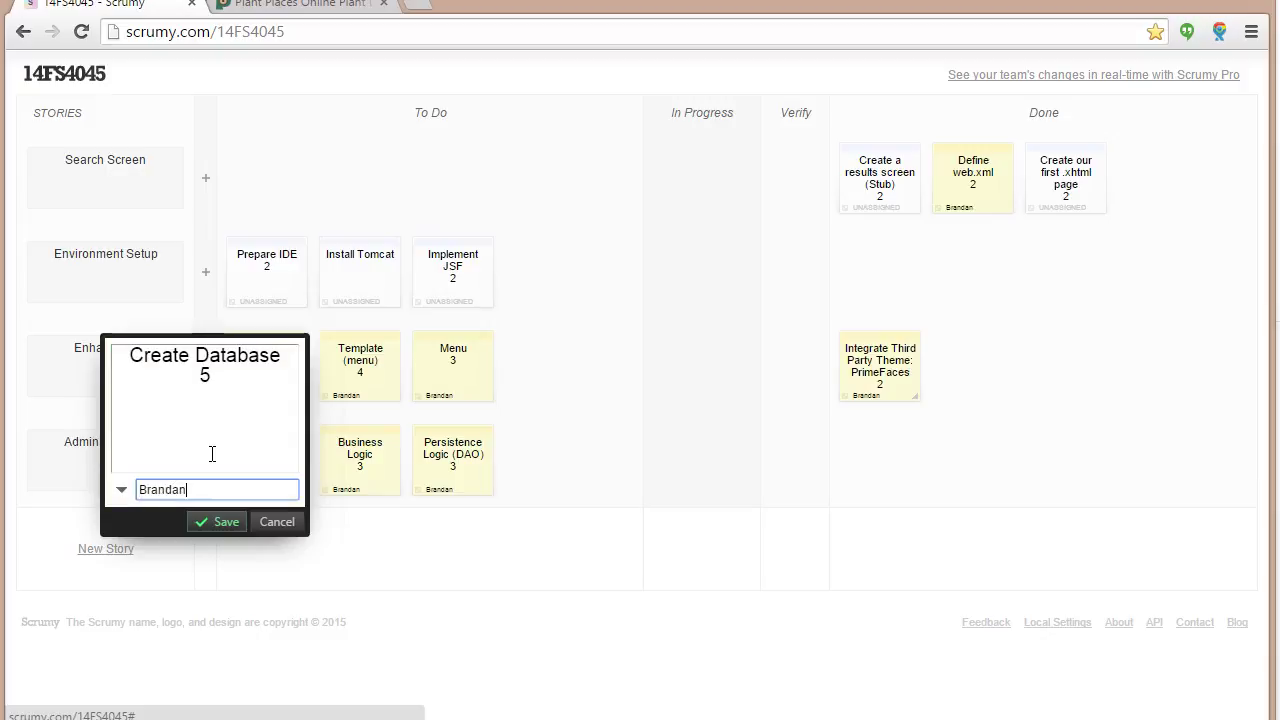
pyautogui.click(210, 521)
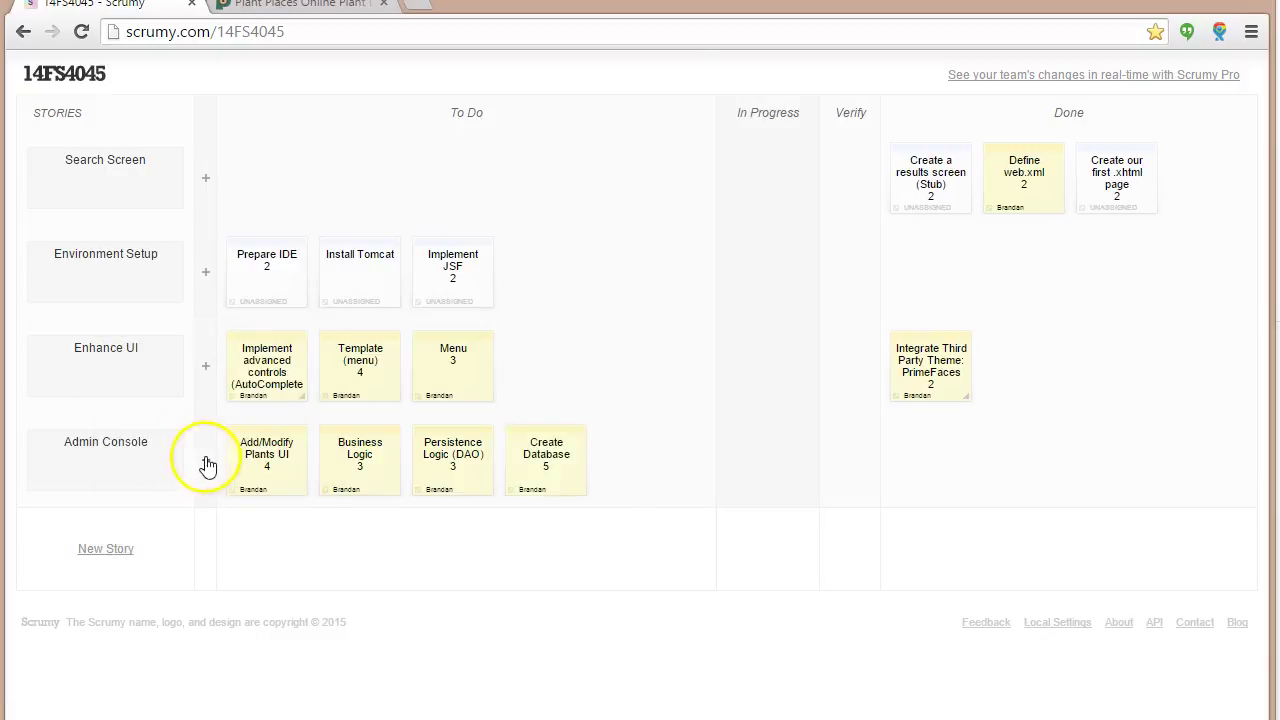
# Add the task "Connect to Database (Hibernate)" with the estimate 4 to the Admin Console story, assigned to the same team member.
pyautogui.click(207, 457)
pyautogui.write('Connect to t')
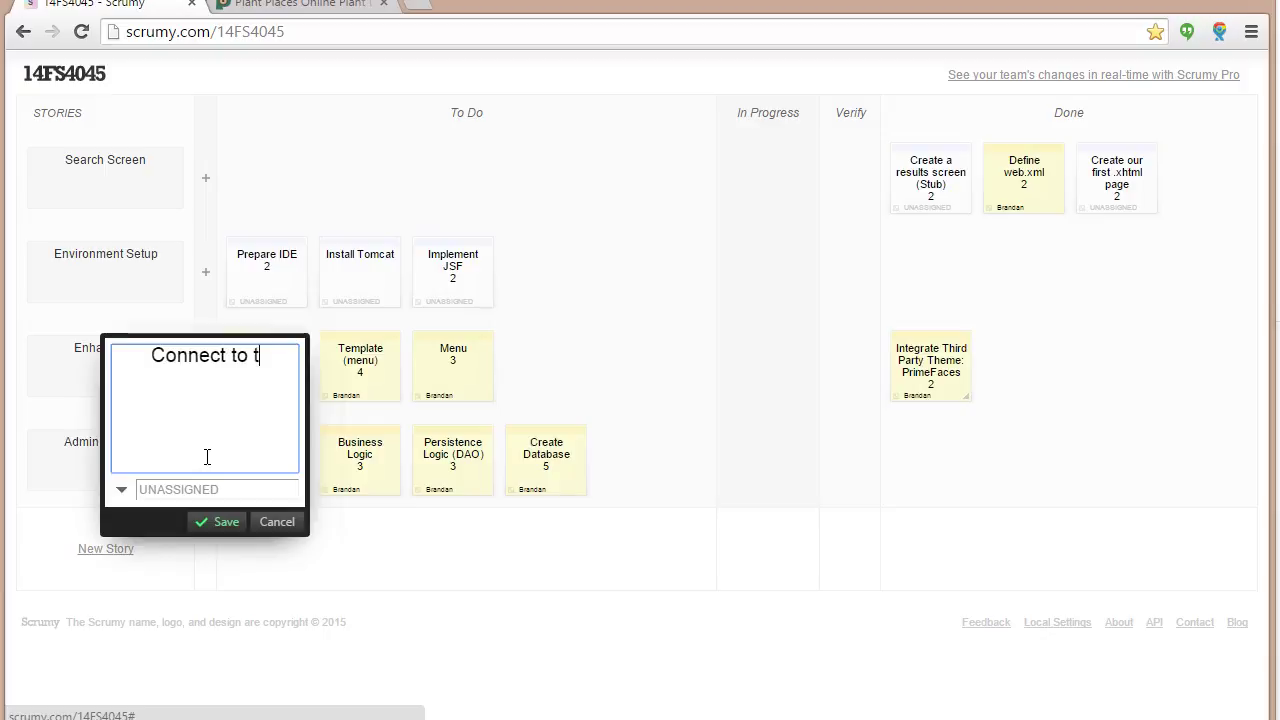
pyautogui.press('BackSpace')
pyautogui.write('Database (')
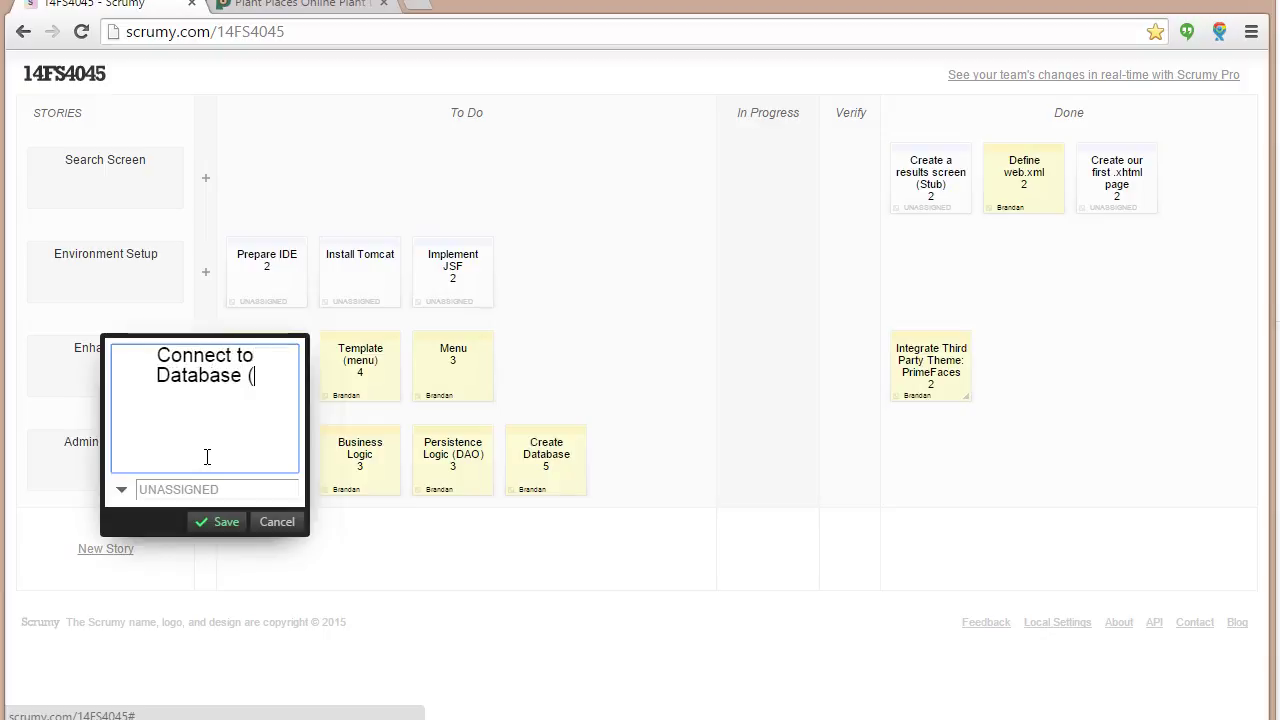
pyautogui.write('Hibernate)')
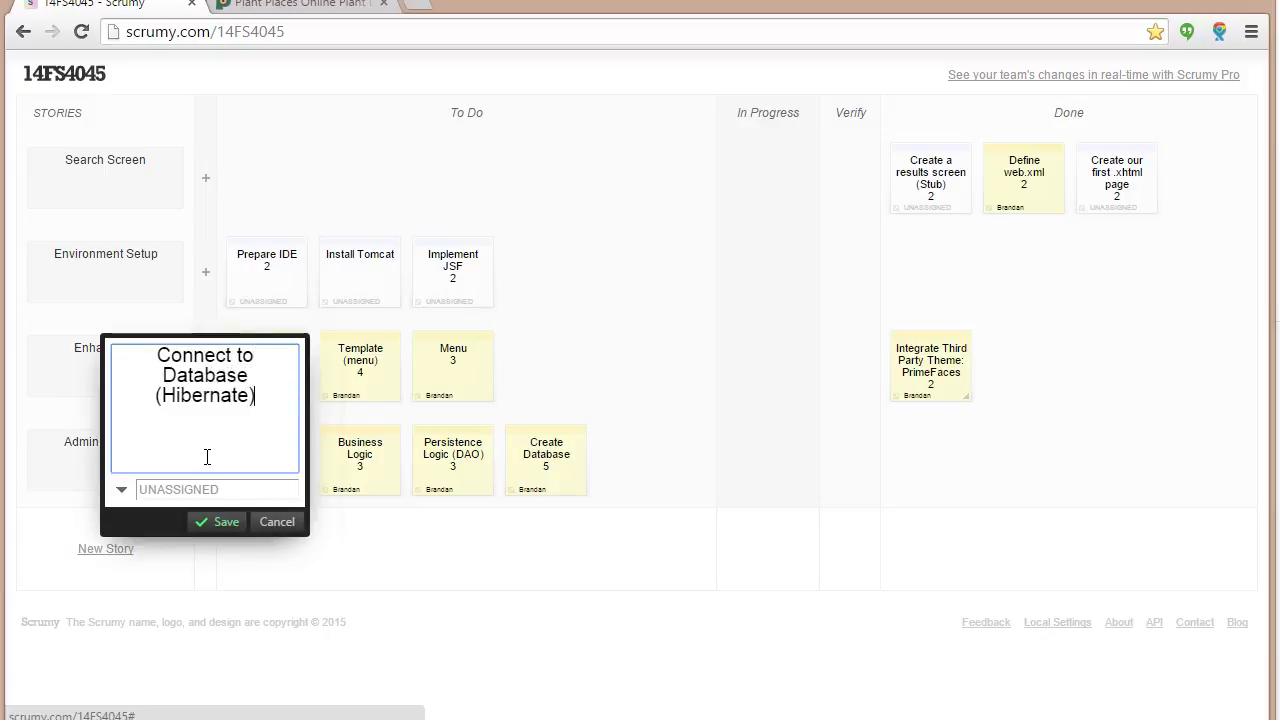
pyautogui.press('Return')
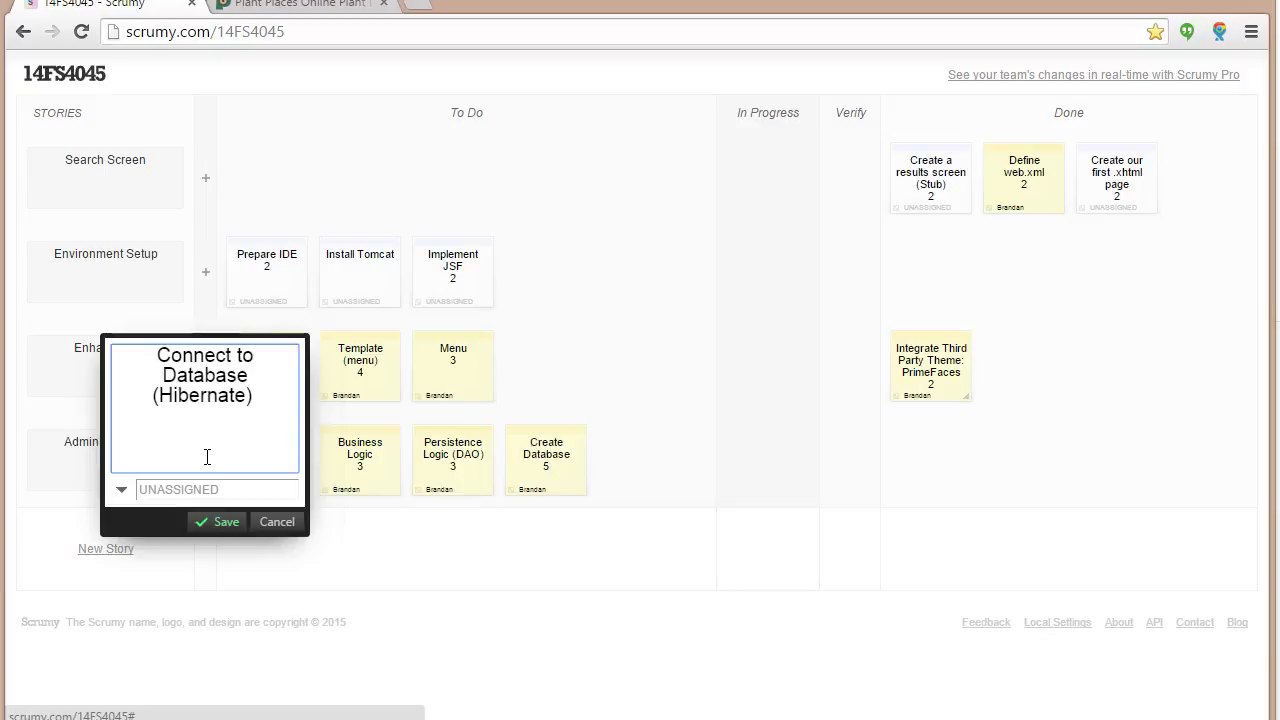
pyautogui.write('4')
pyautogui.press('Tab')
pyautogui.write('Brandan')
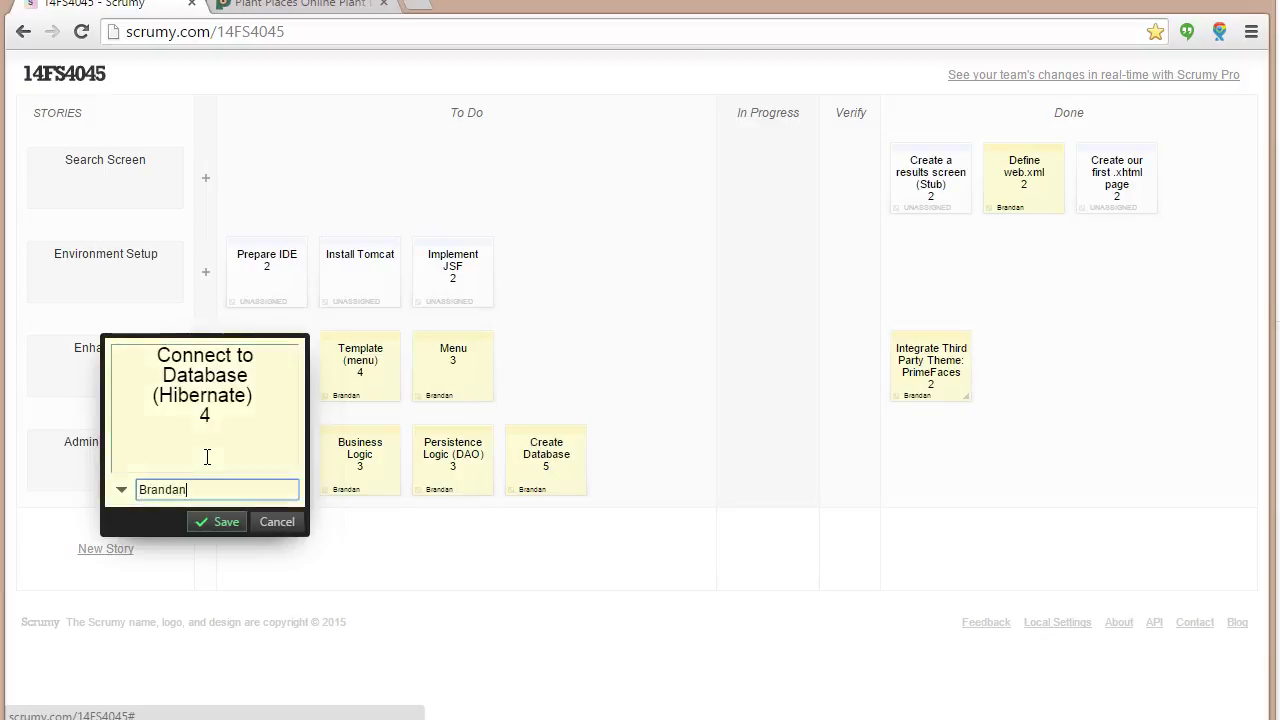
pyautogui.press('Return')
# Add the task "Unit Test" with the estimate 4 to the Admin Console story, assigned to the same team member.
pyautogui.click(206, 464)
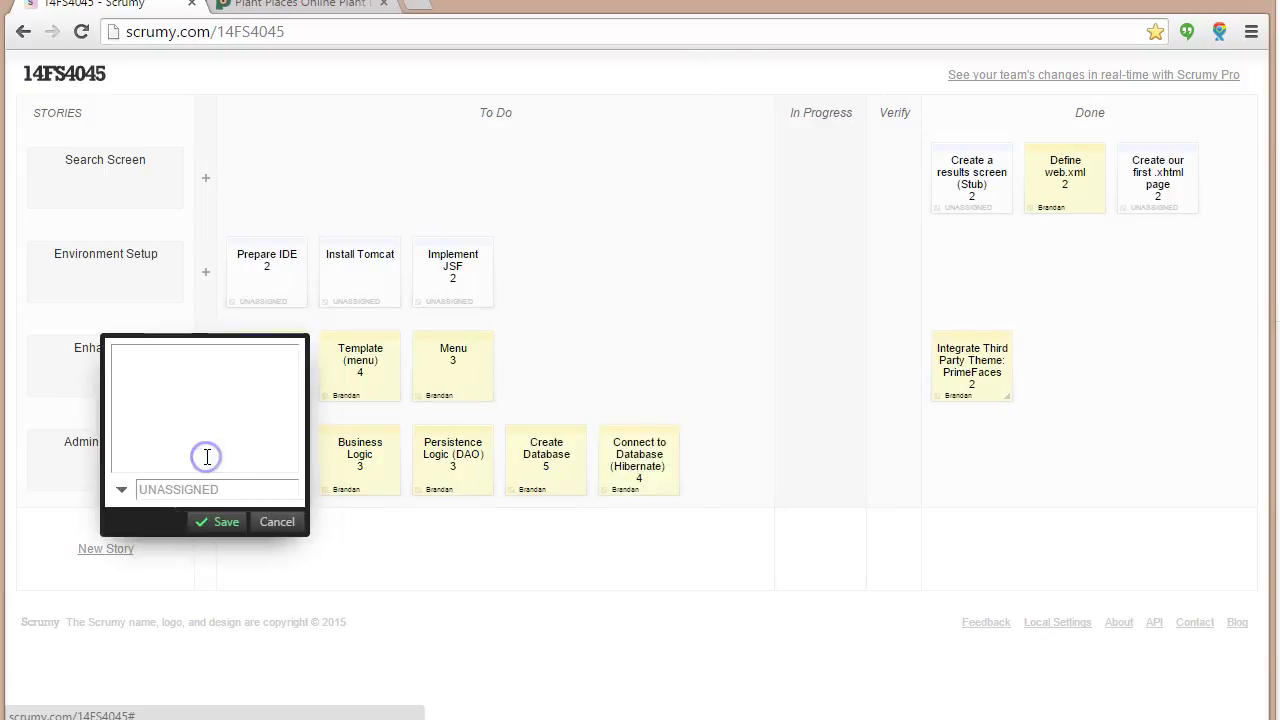
pyautogui.write('Unit Tets')
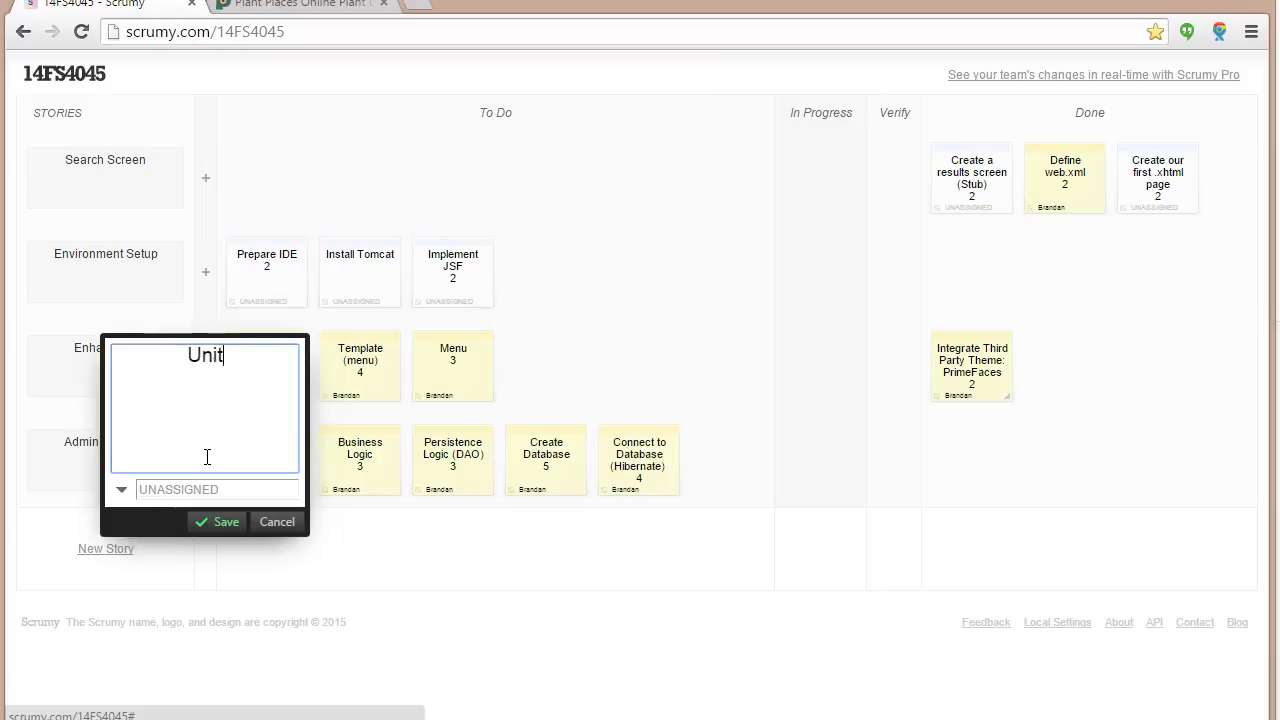
pyautogui.press('BackSpace')
pyautogui.press('BackSpace')
pyautogui.write('st ')
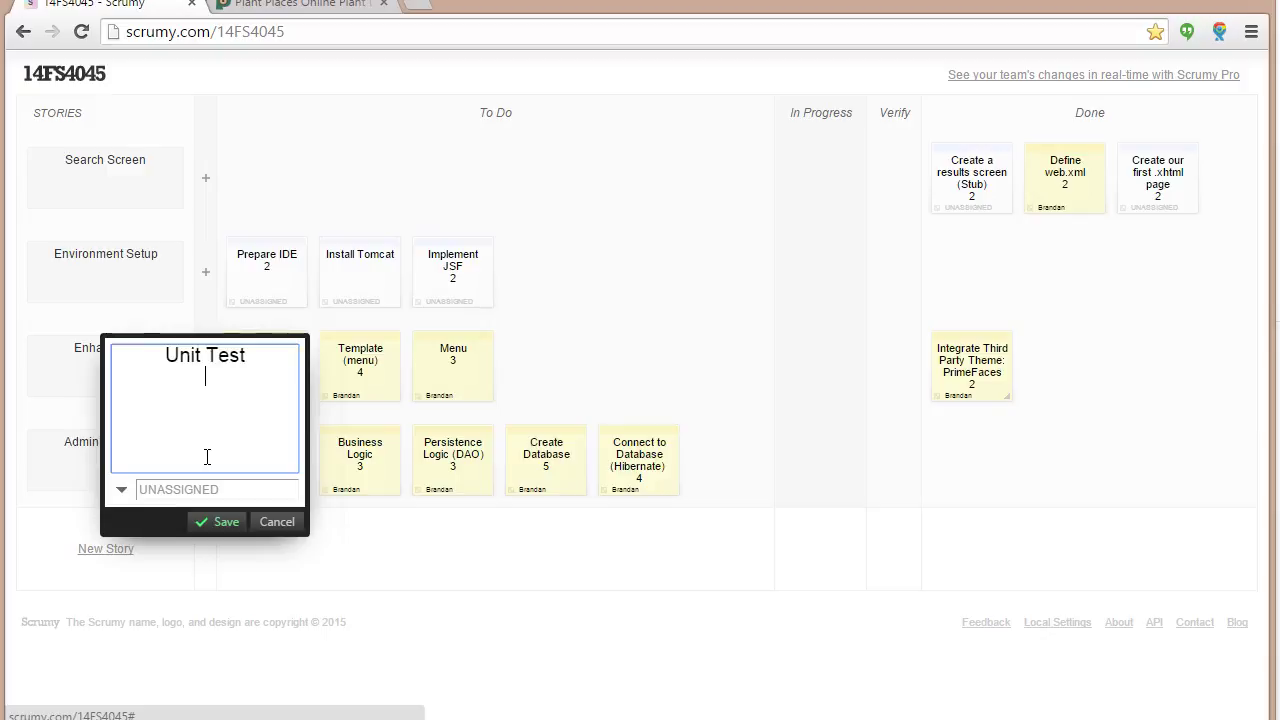
pyautogui.write('4')
pyautogui.press('Tab')
pyautogui.write('Brandan')
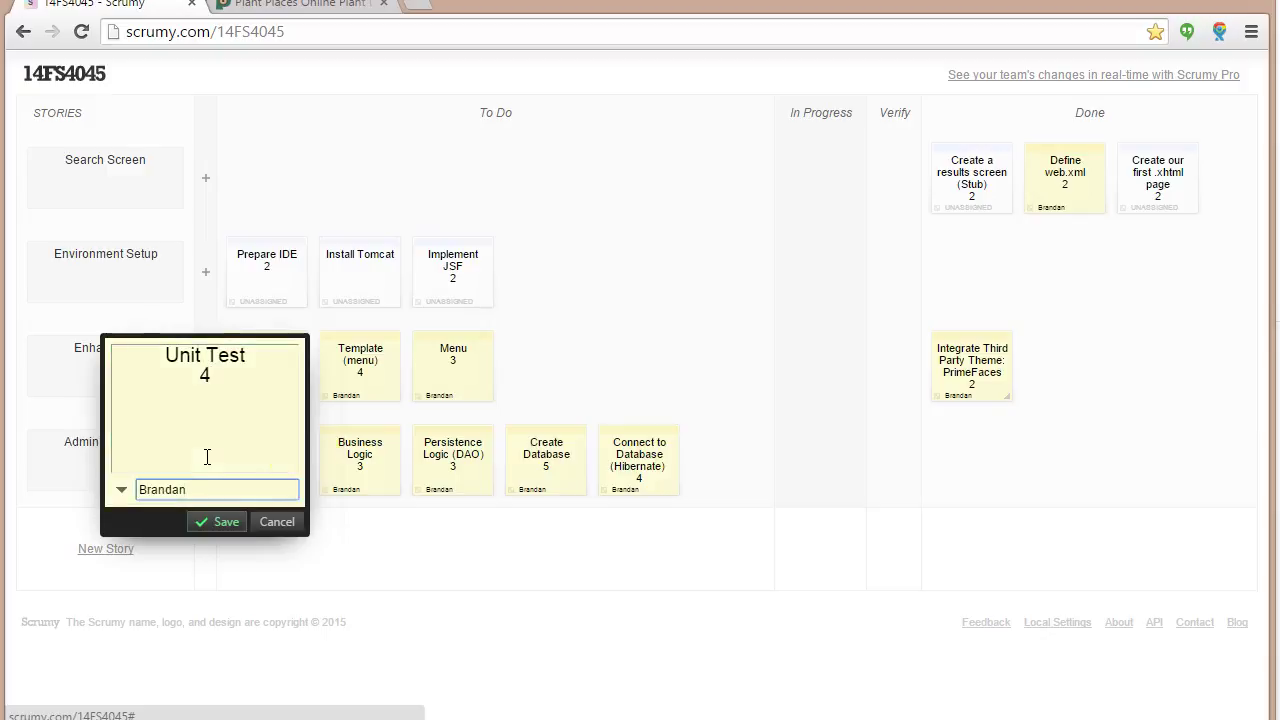
pyautogui.click(232, 521)
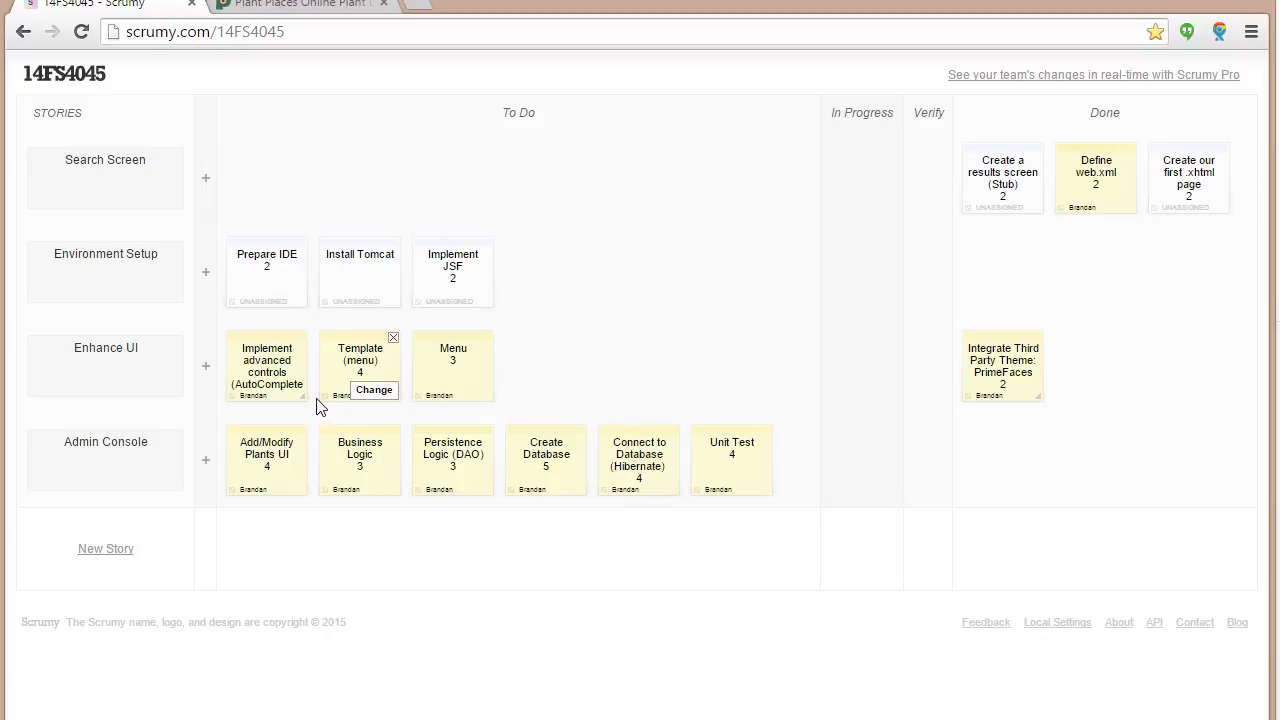
# Add the task "Create DTO" with the estimate 2 to the Admin Console story, assigned to the same team member.
pyautogui.click(206, 460)
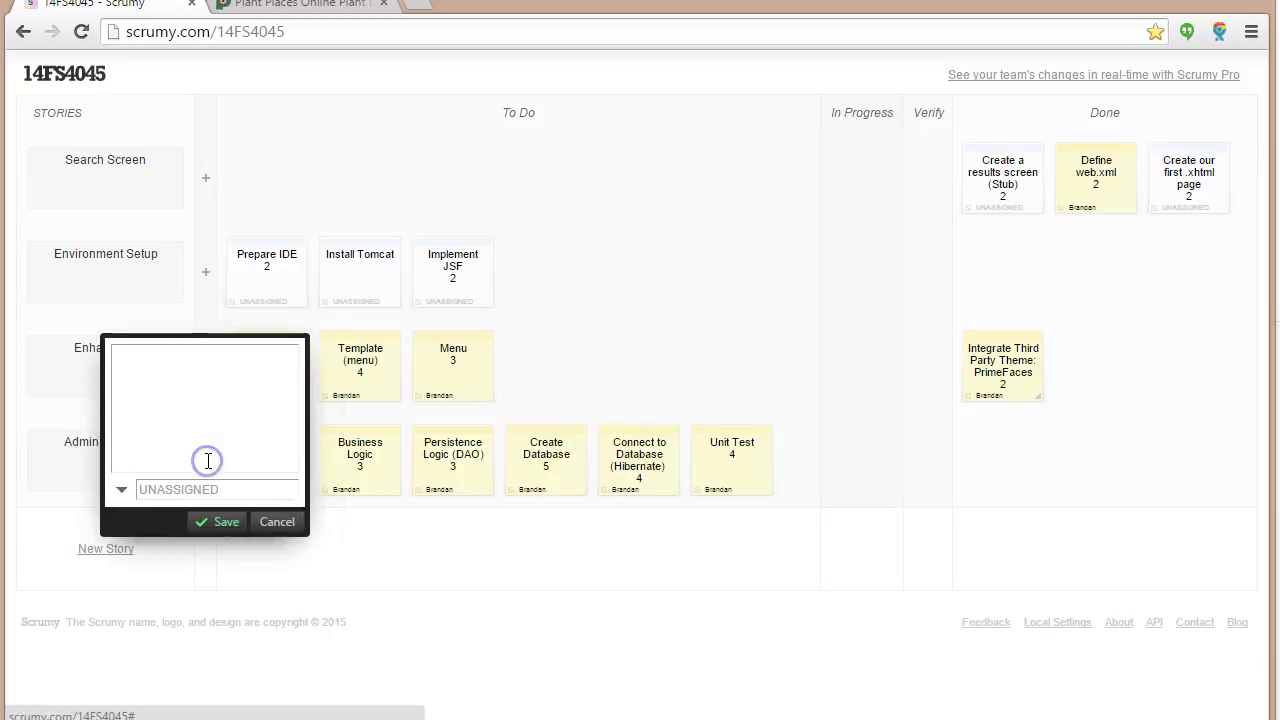
pyautogui.write('Create DTO ')
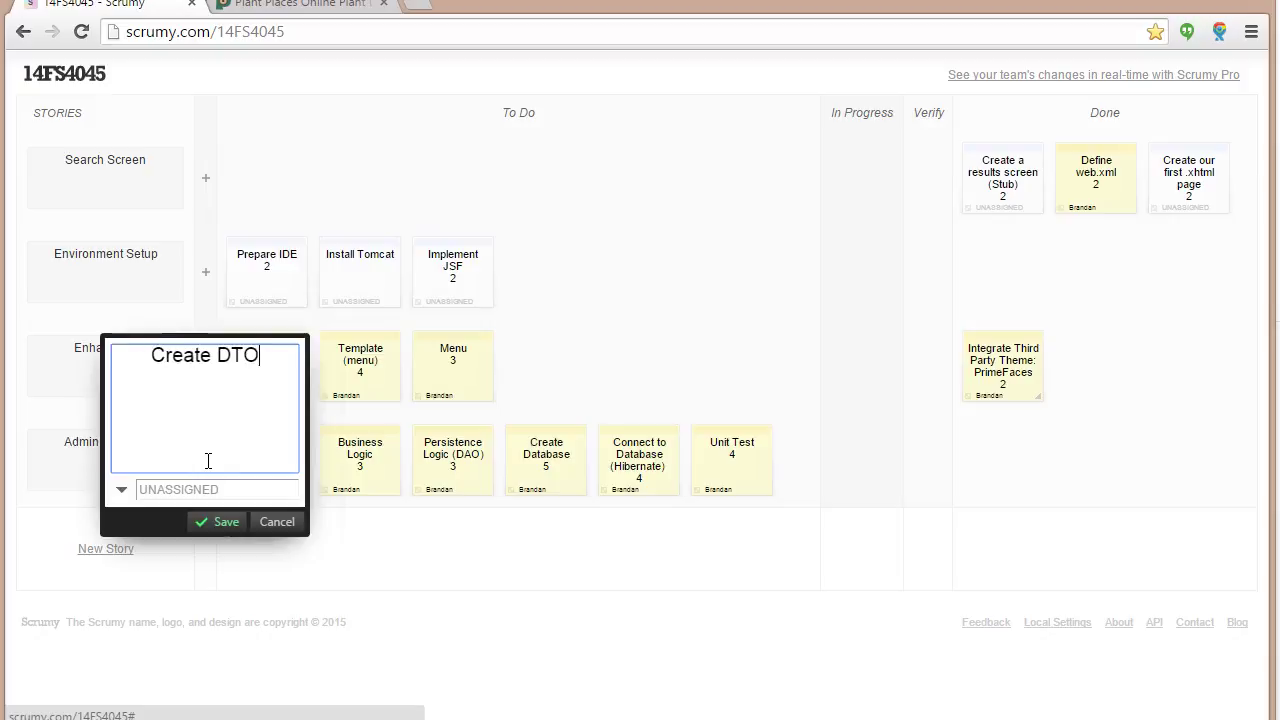
pyautogui.write('2')
pyautogui.press('Tab')
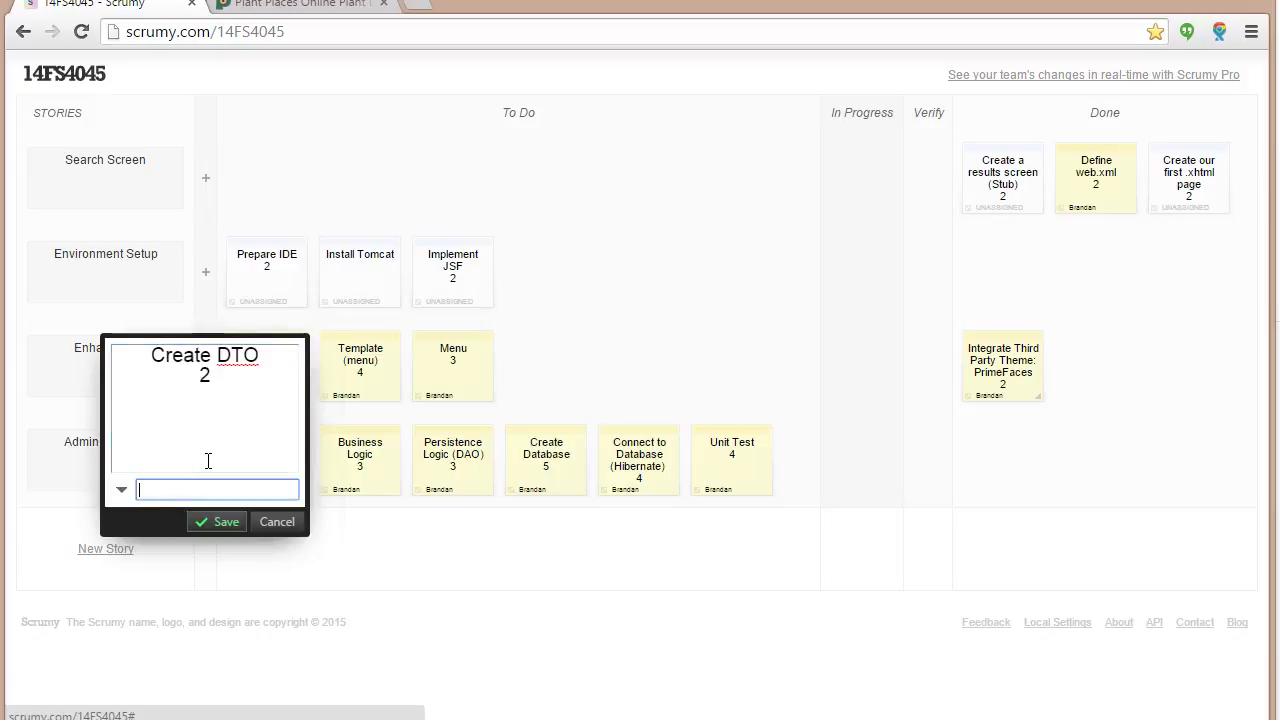
pyautogui.write('Brandan')
pyautogui.click(216, 521)
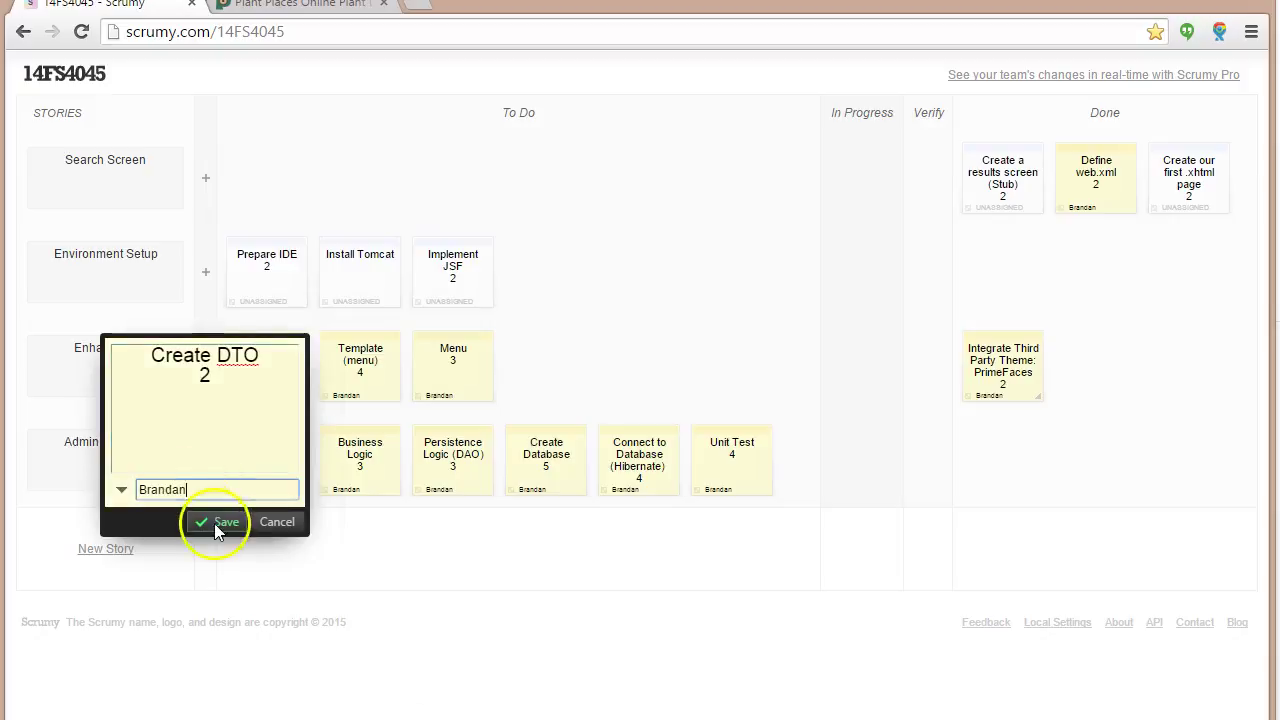
# Create a new story named "Search for Plants" below Admin Console.
pyautogui.scroll(-1, 215, 530)
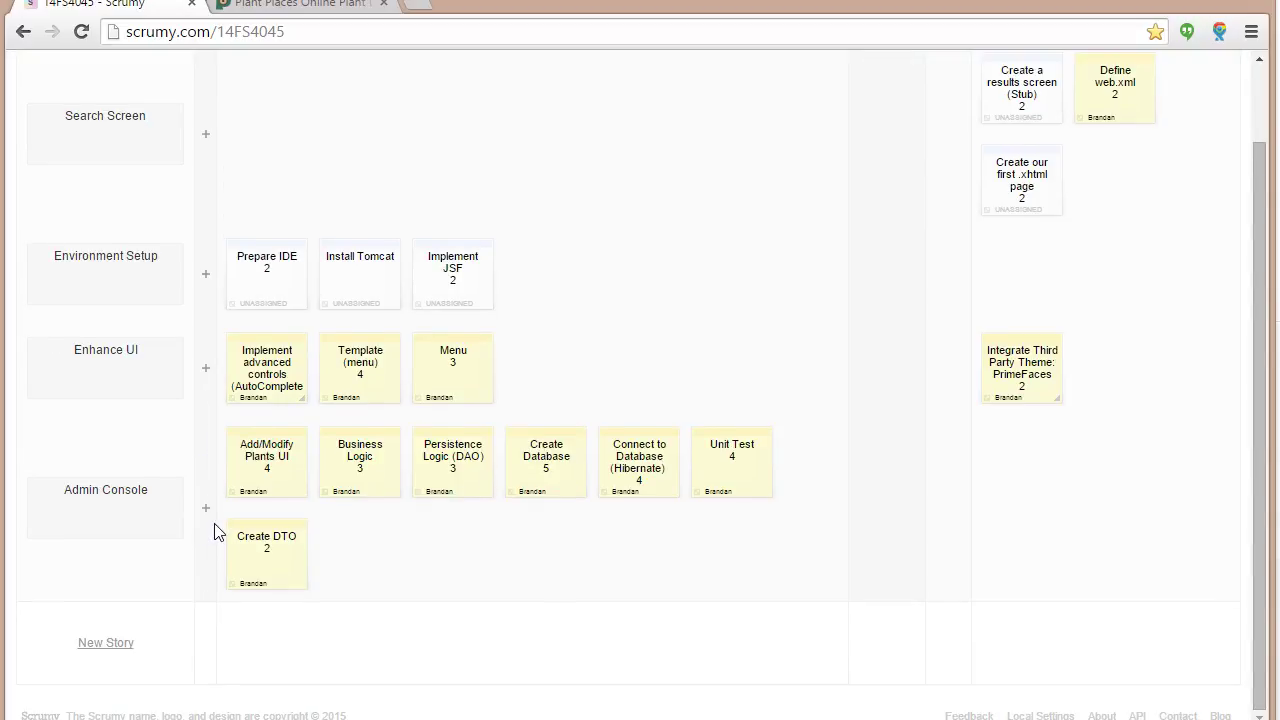
pyautogui.click(106, 643)
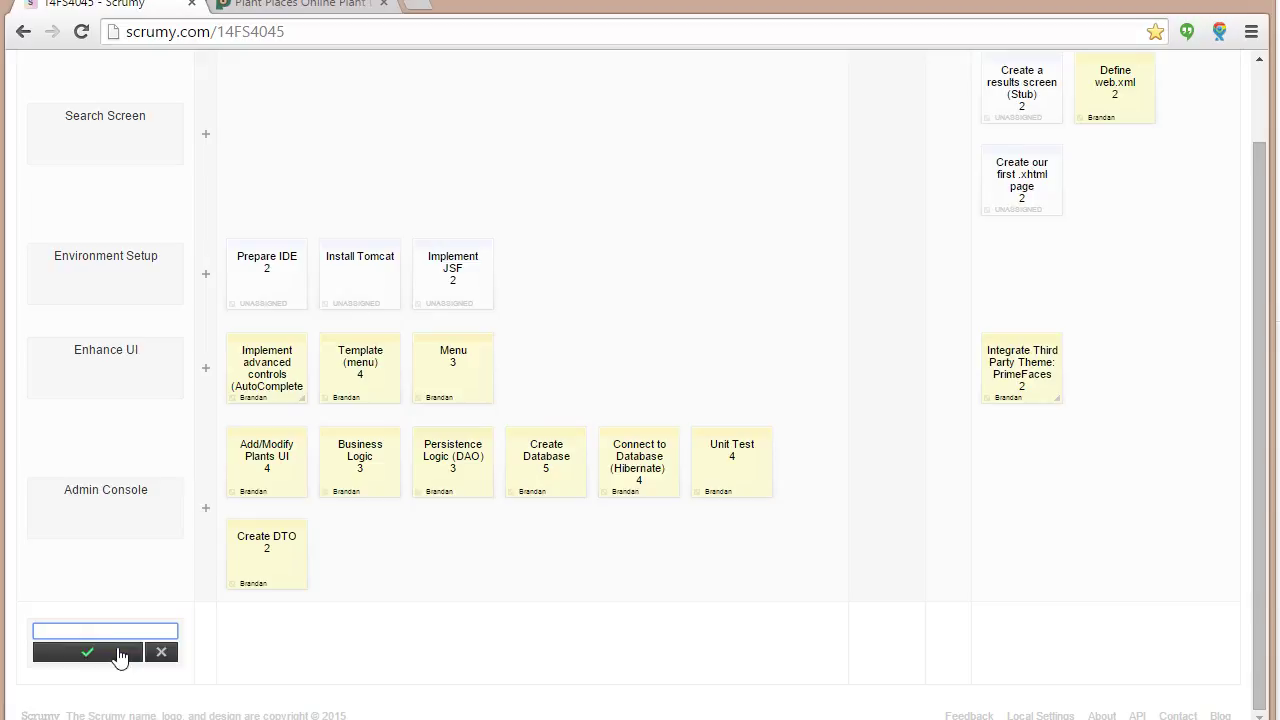
pyautogui.write('Search for Plants')
pyautogui.click(118, 653)
# Add the task "User Interface" with the estimate 3 to the Search for Plants story, assigned to the same team member.
pyautogui.scroll(-1, 125, 645)
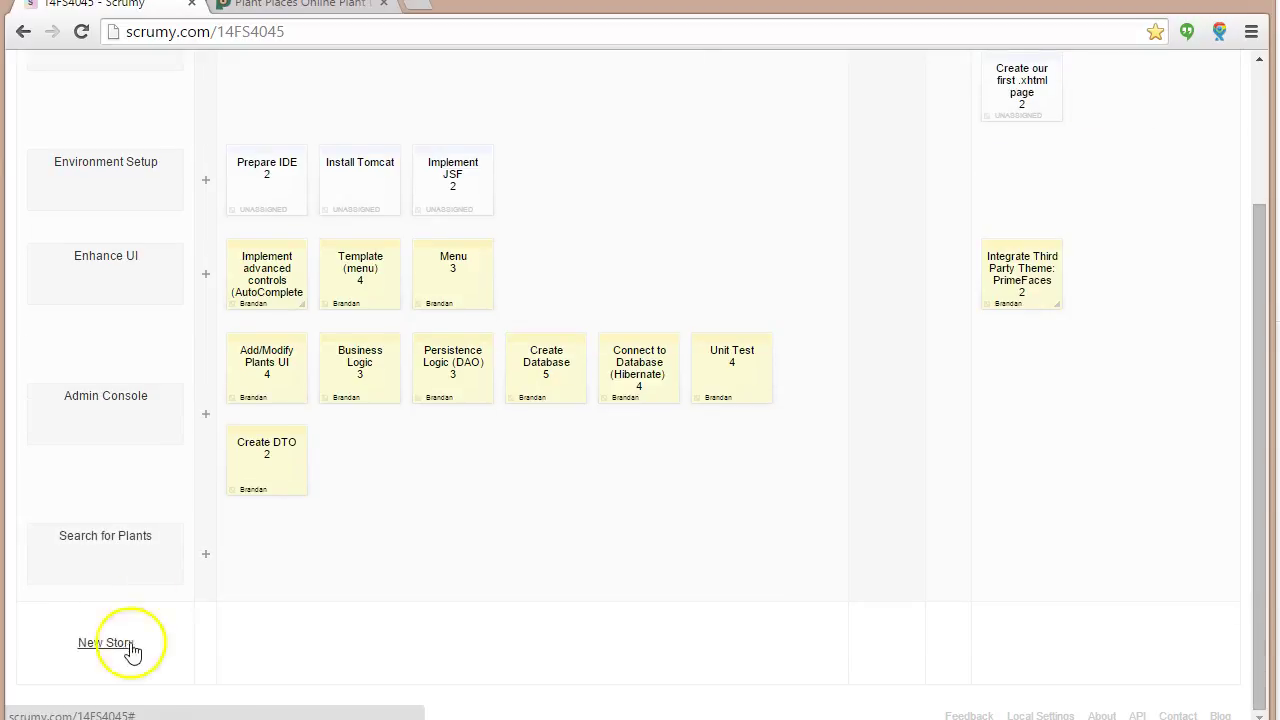
pyautogui.click(205, 553)
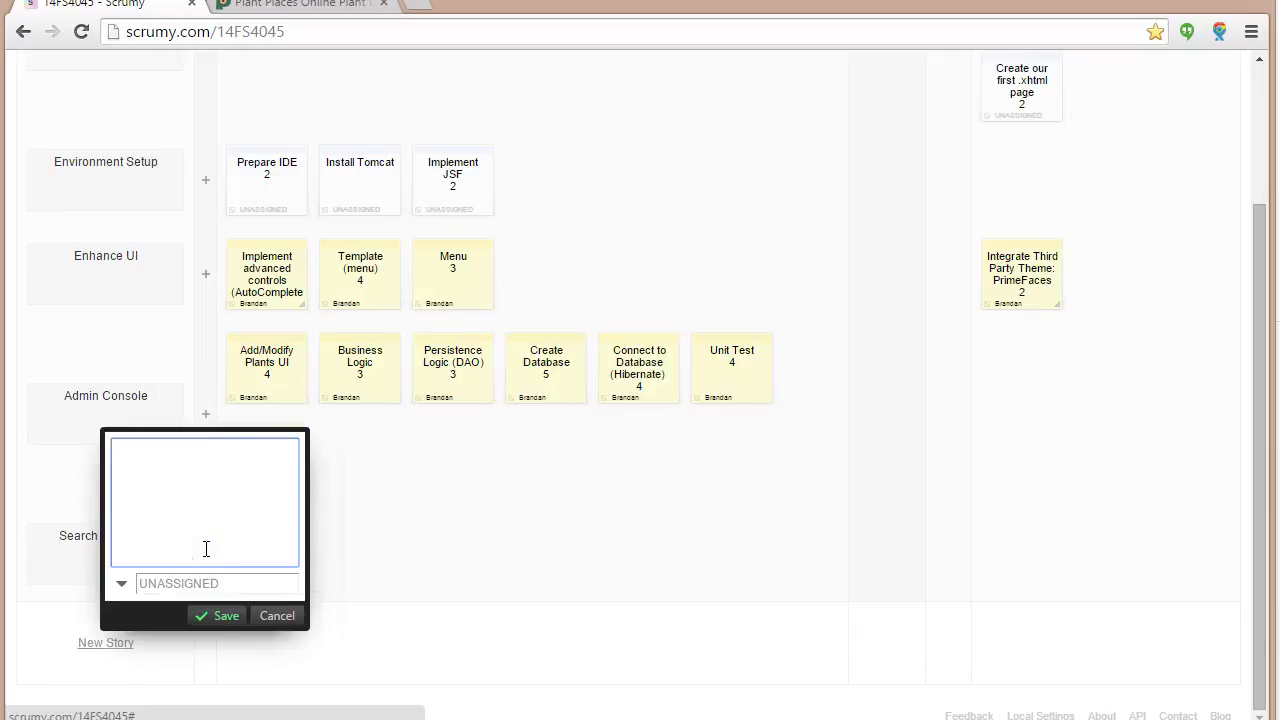
pyautogui.write('User Interface')
pyautogui.press('Return')
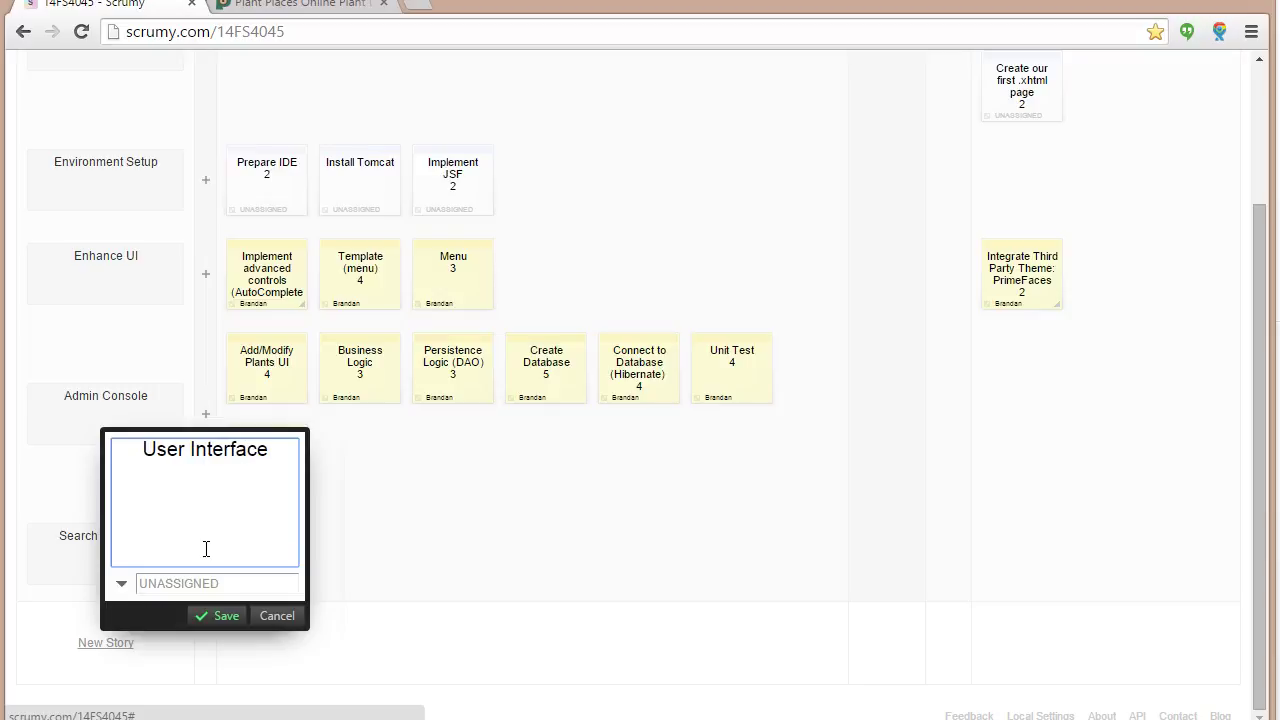
pyautogui.write('3')
pyautogui.press('Tab')
pyautogui.write('Brandan')
pyautogui.press('Return')
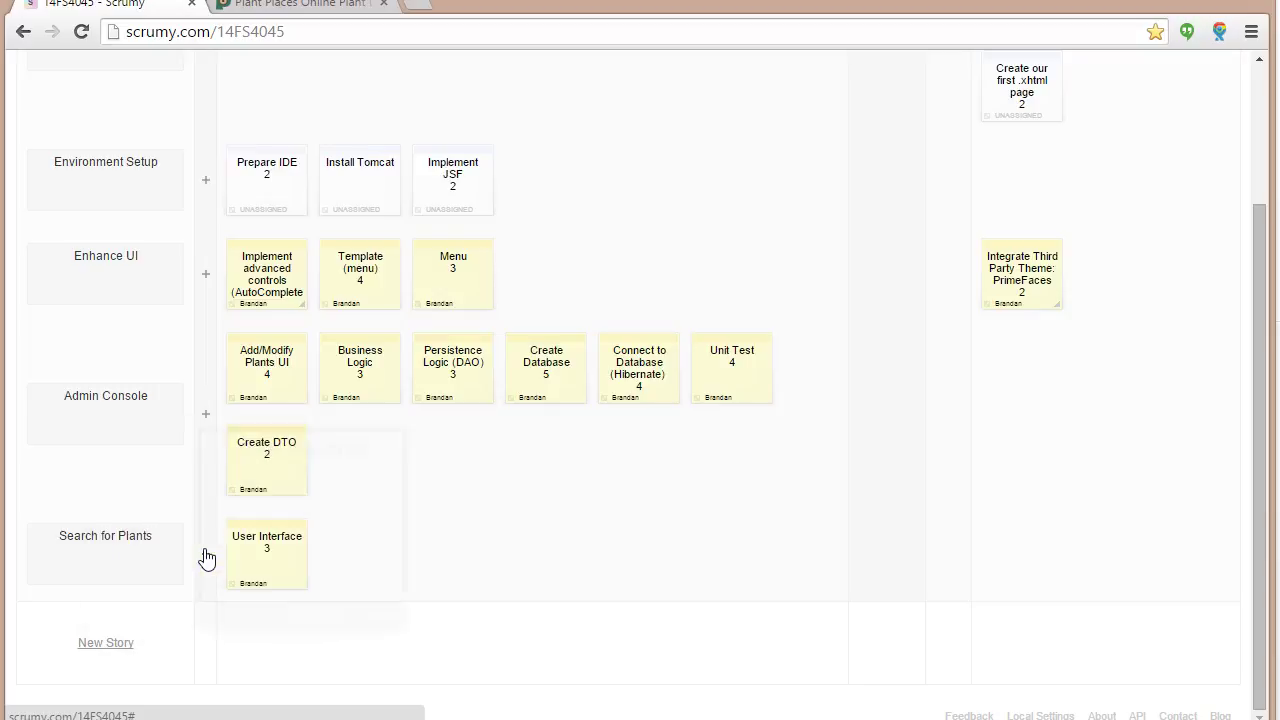
# Add the task "Enhance DAO for searches" with the estimate 3 to the Search for Plants story, assigned to the same team member.
pyautogui.click(206, 557)
pyautogui.write('Enh')
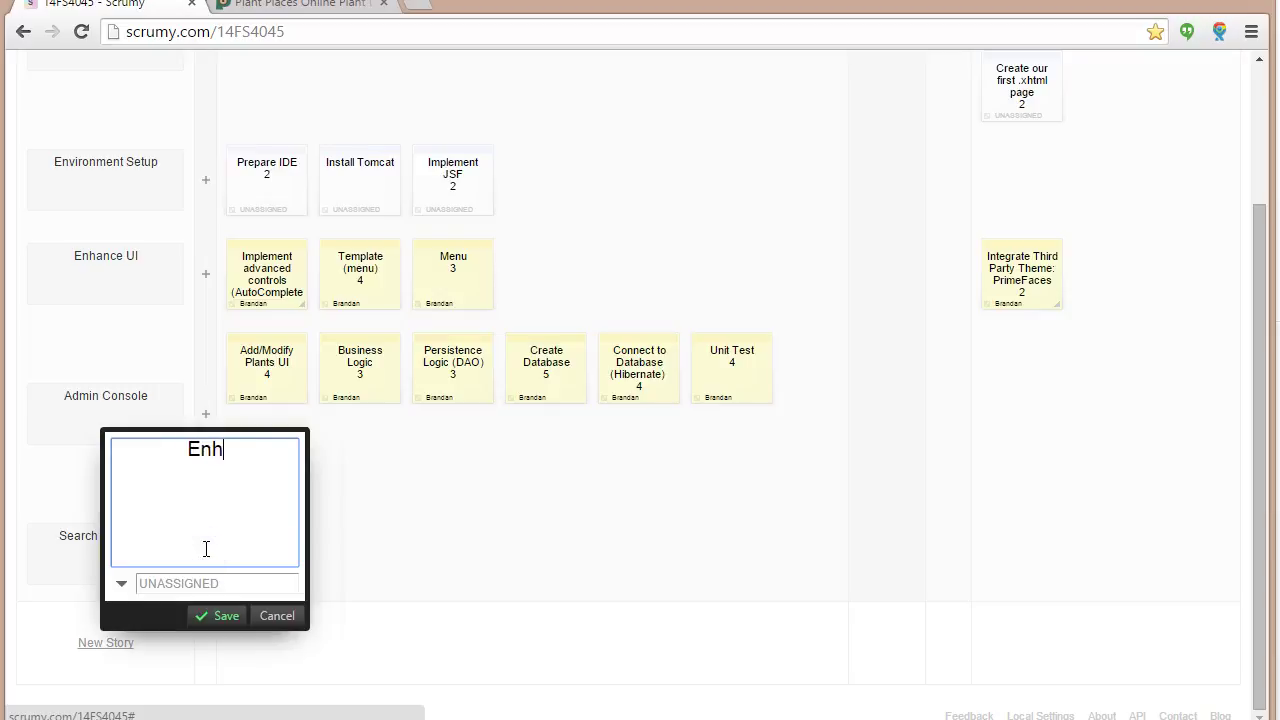
pyautogui.write('ance DAO for')
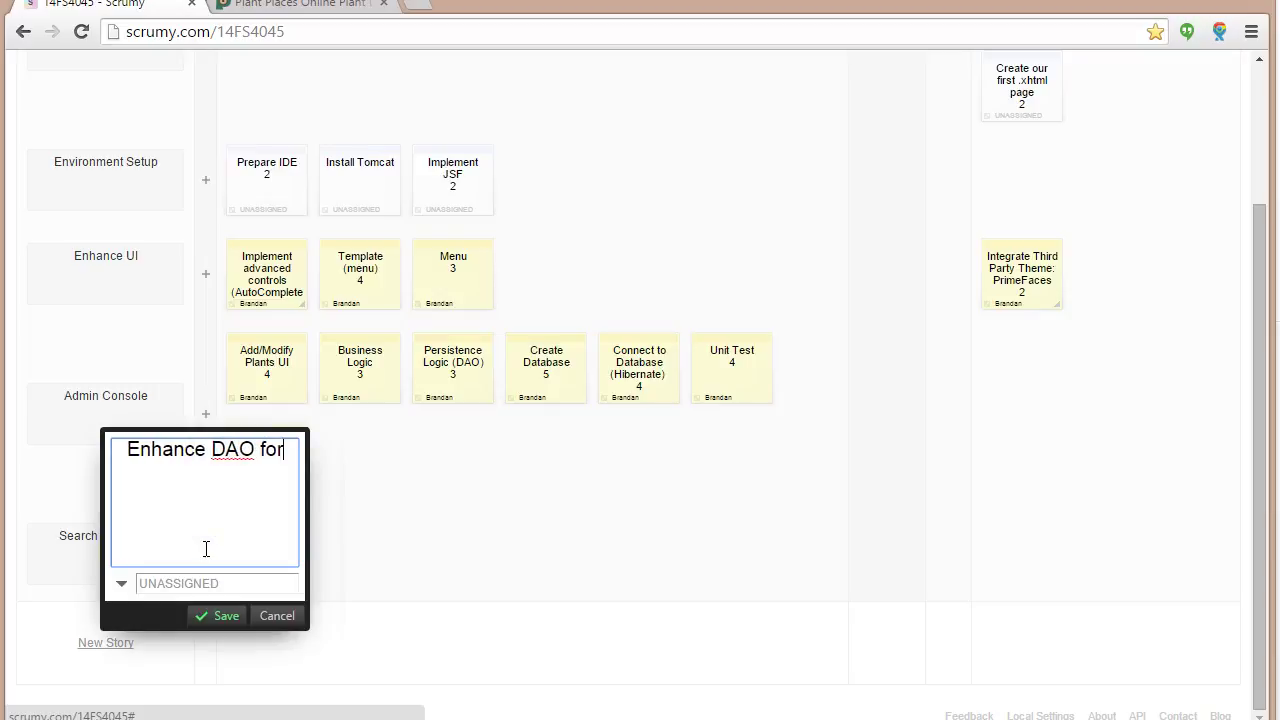
pyautogui.write(' searches')
pyautogui.press('Tab')
pyautogui.hotkey('shift', 'Tab')
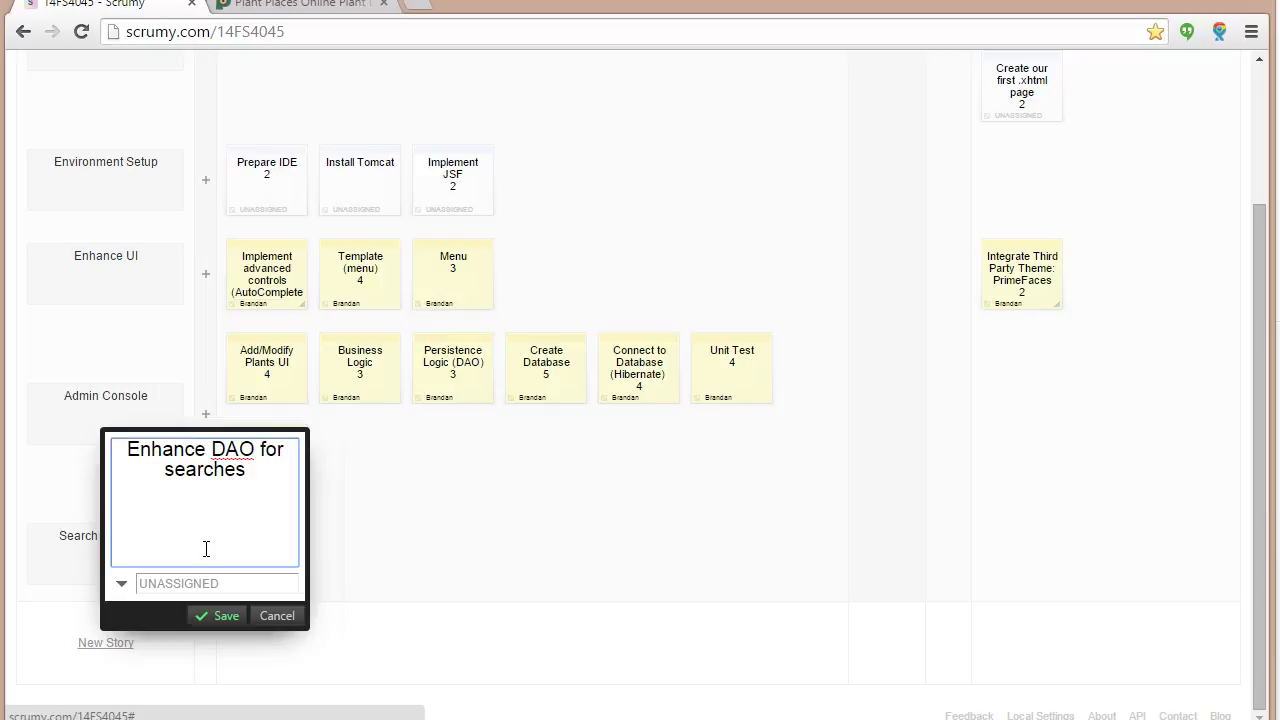
pyautogui.press('Return')
pyautogui.write('3')
pyautogui.press('Tab')
pyautogui.write('Brandan')
pyautogui.press('Return')
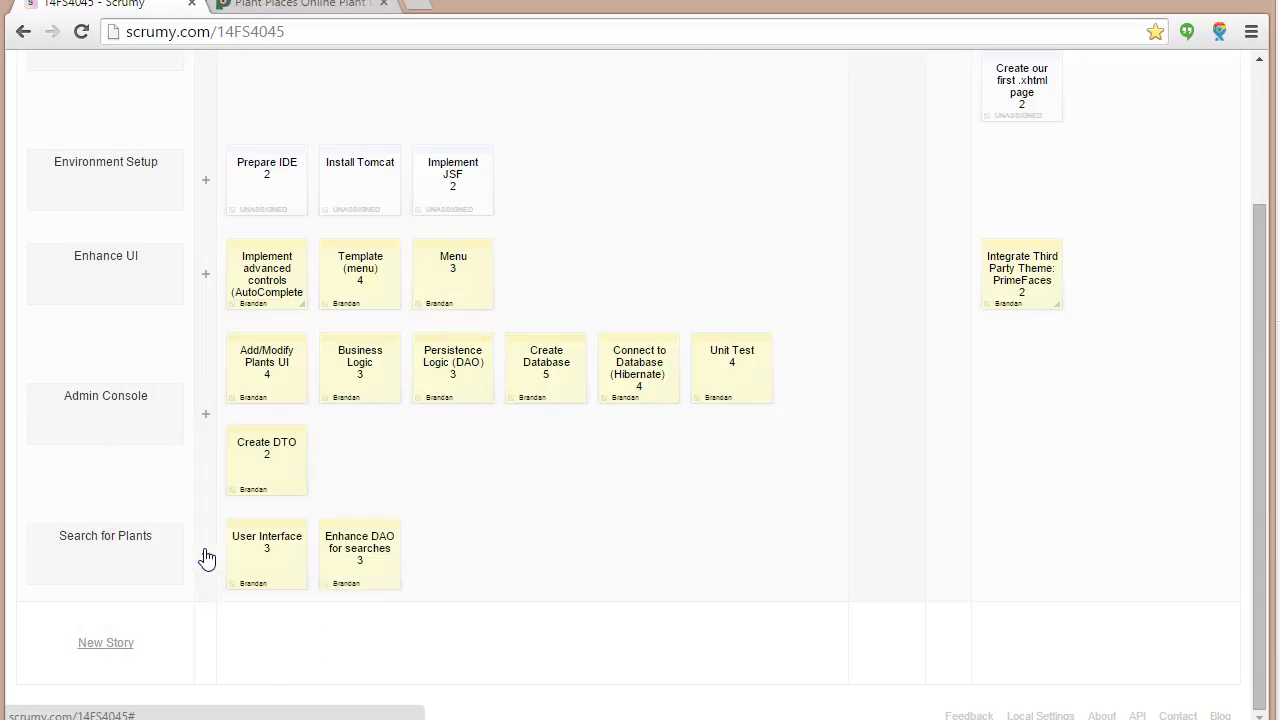
# Add the task "Enhance Business Logic" with the estimate 3 to the Search for Plants story, assigned to the same team member.
pyautogui.click(206, 555)
pyautogui.write('Enh')
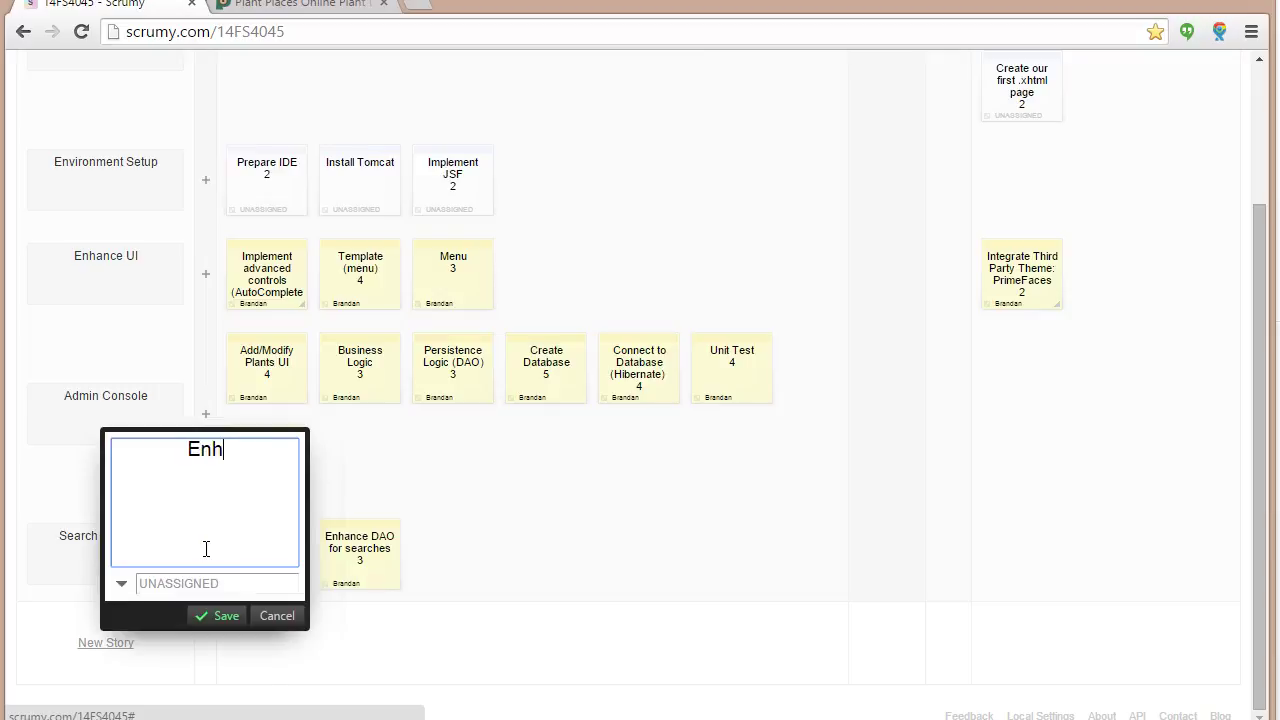
pyautogui.write('ance Business Log')
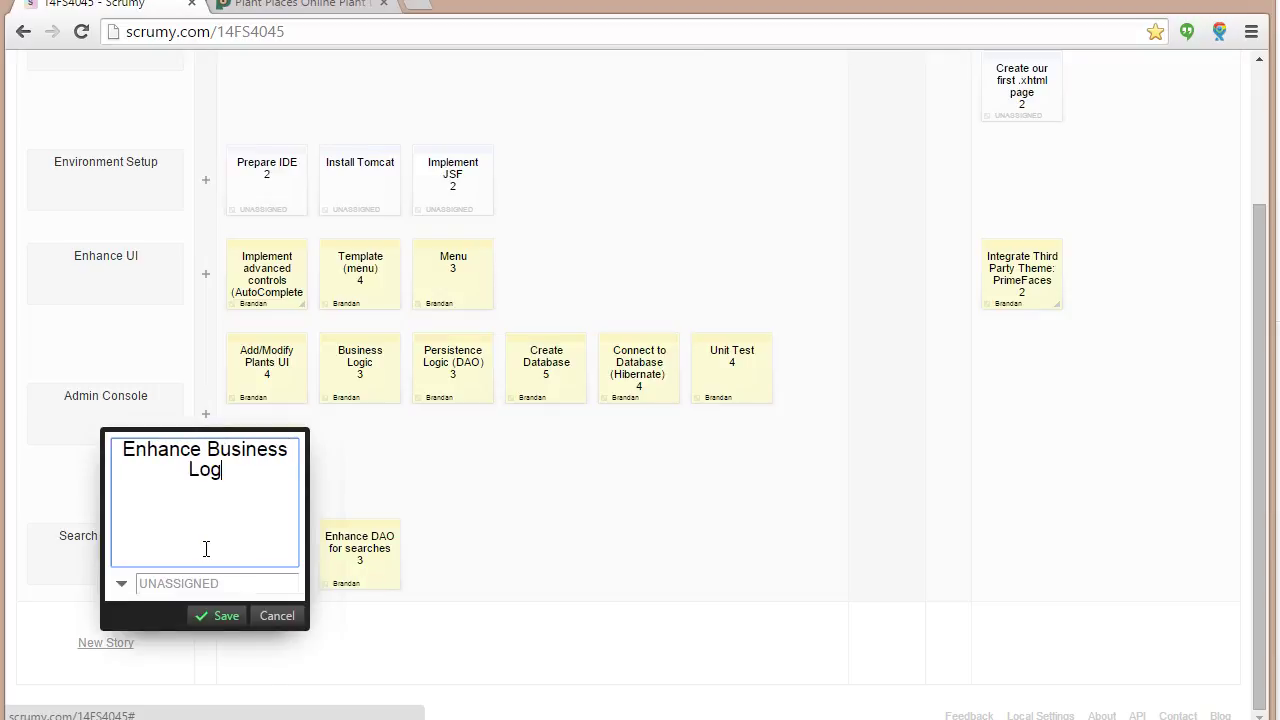
pyautogui.write('ic 3')
pyautogui.press('Tab')
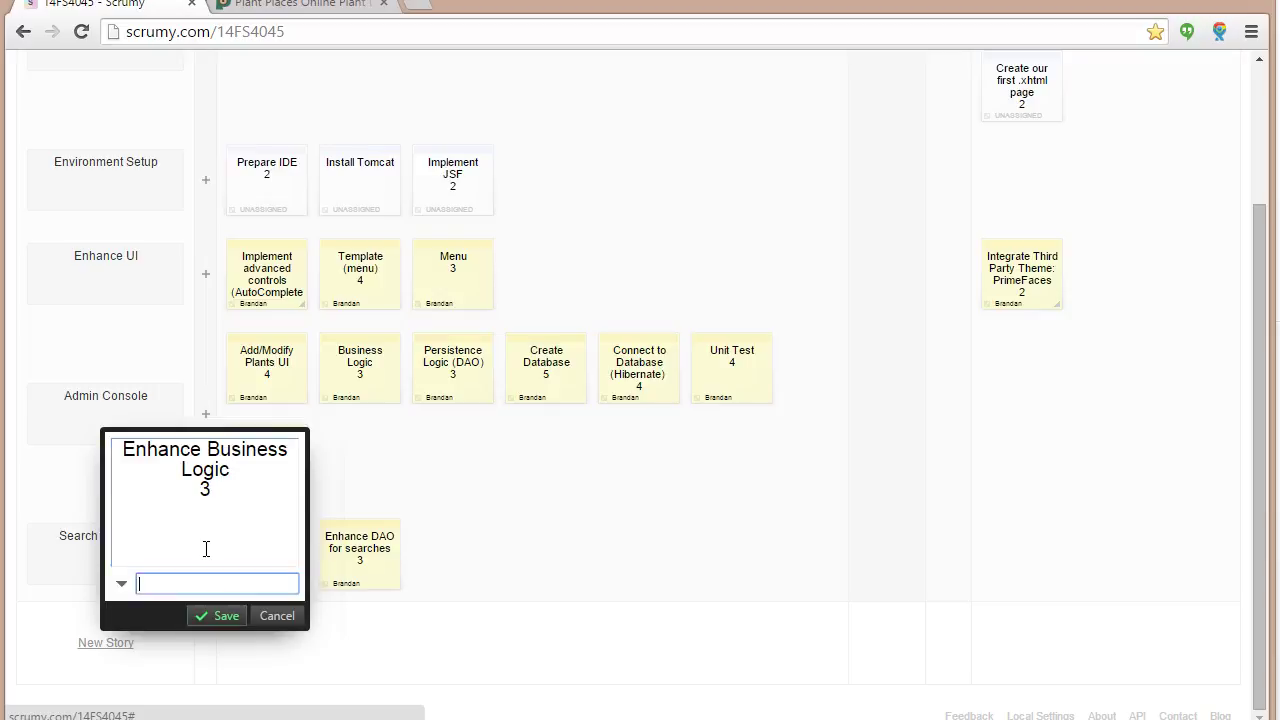
pyautogui.write('Brandan')
pyautogui.press('Return')
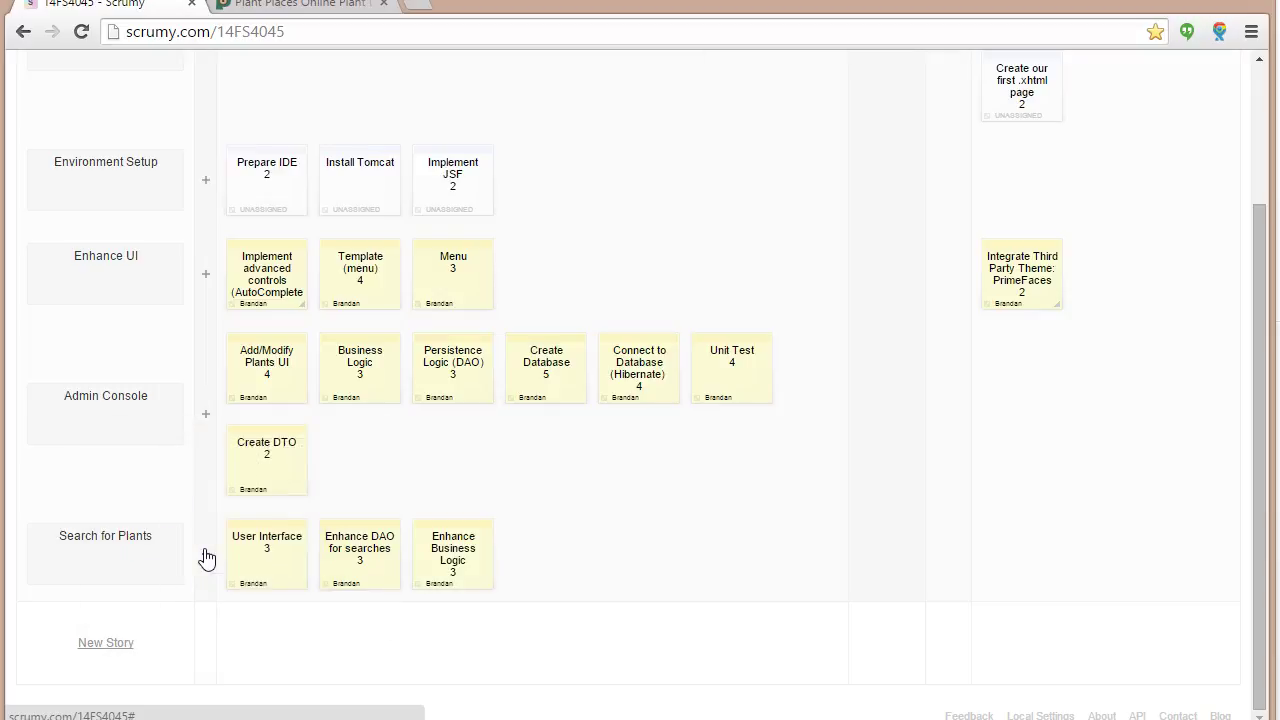
# Add the task "Unit Tests" with the estimate 3 to the Search for Plants story, assigned to the same team member.
pyautogui.click(206, 556)
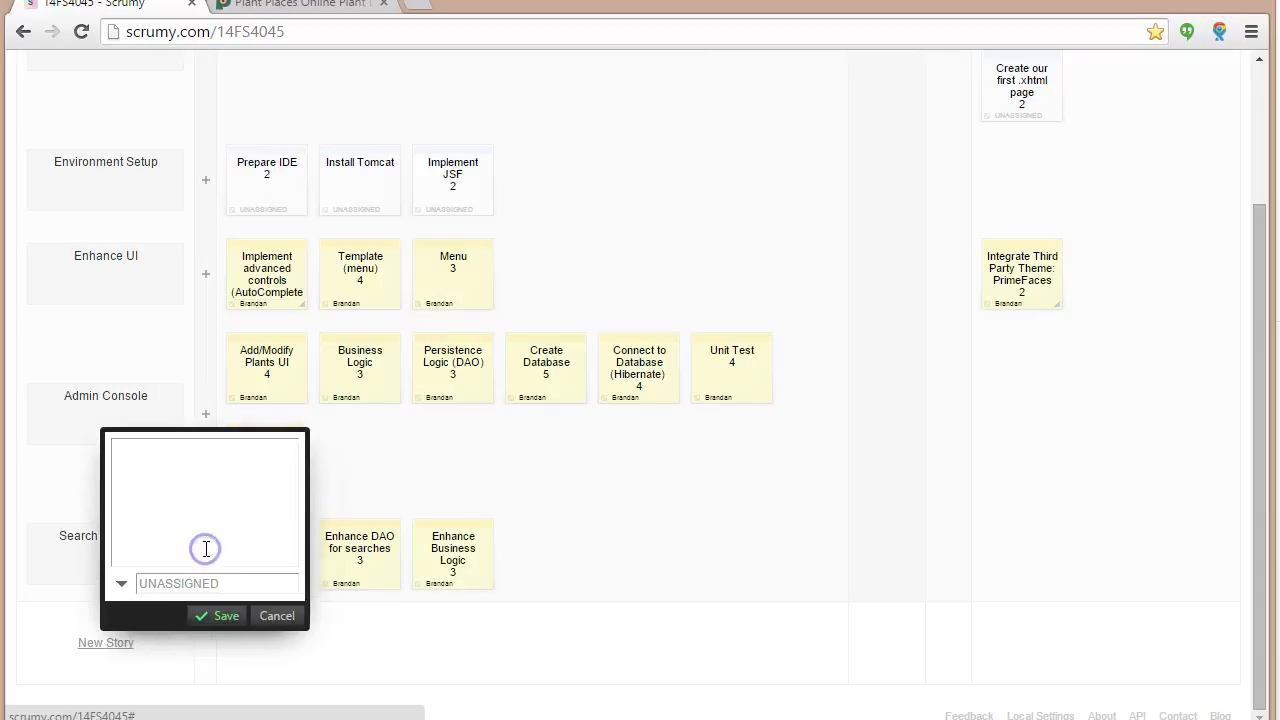
pyautogui.write('Unit Tests ')
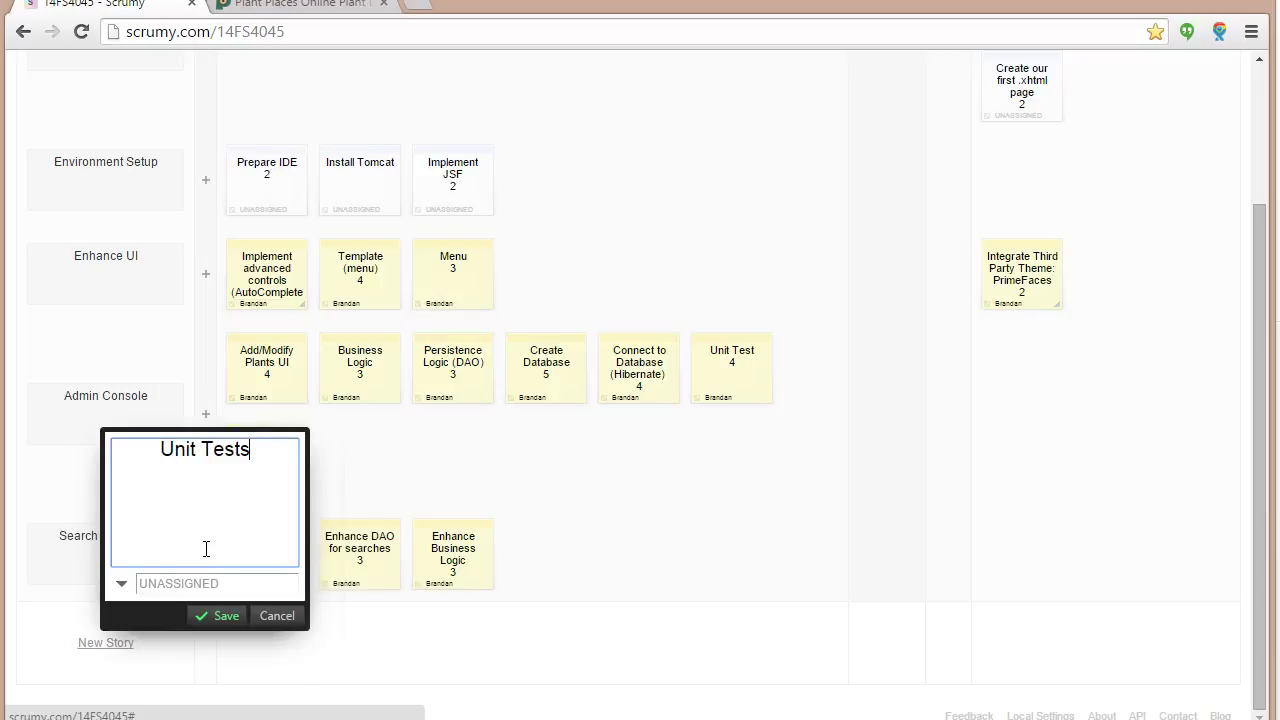
pyautogui.write('3')
pyautogui.press('Tab')
pyautogui.write('Bra')
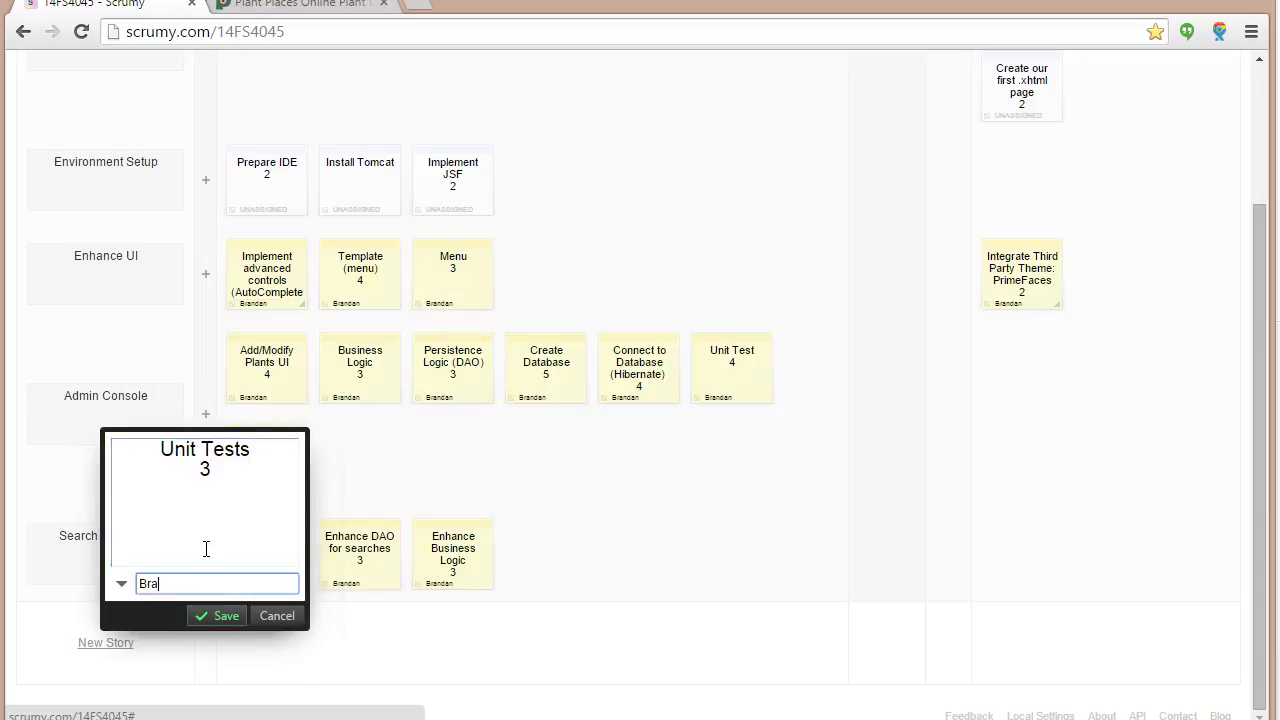
pyautogui.write('ndan')
pyautogui.press('Return')
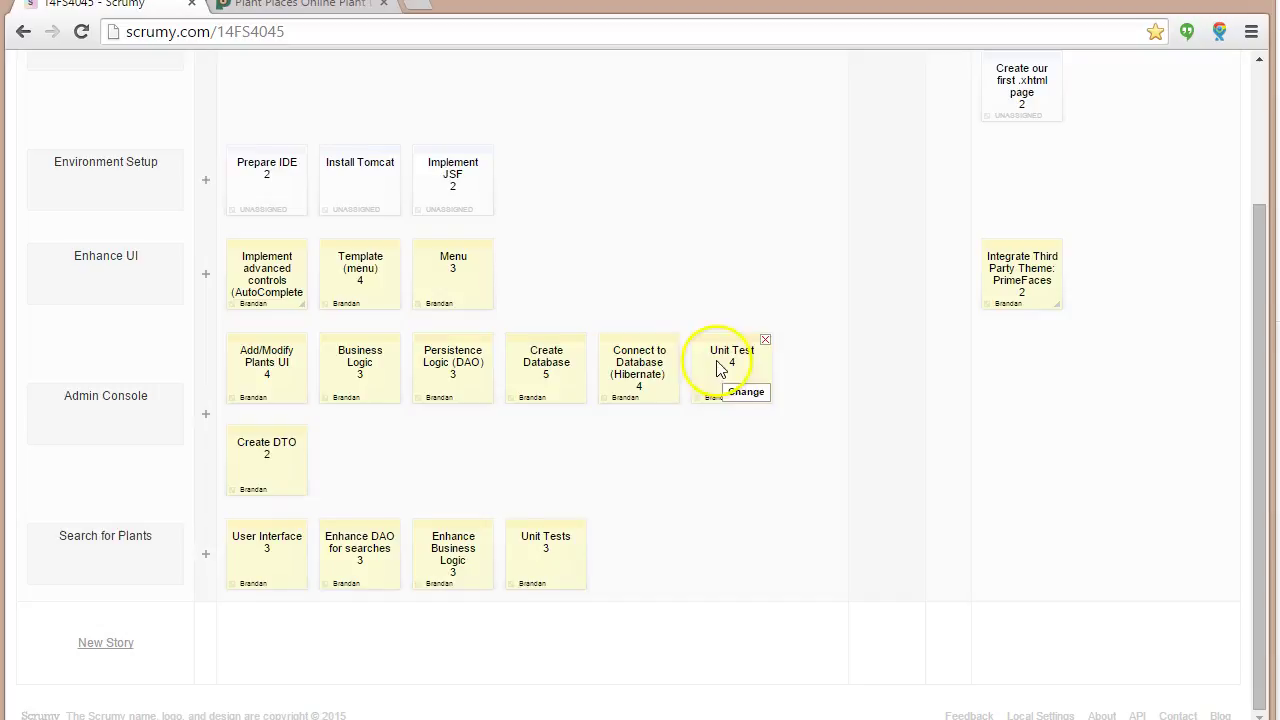
# Create a new story named "JSON Feed" below Search for Plants.
pyautogui.click(90, 642)
pyautogui.write('JS')
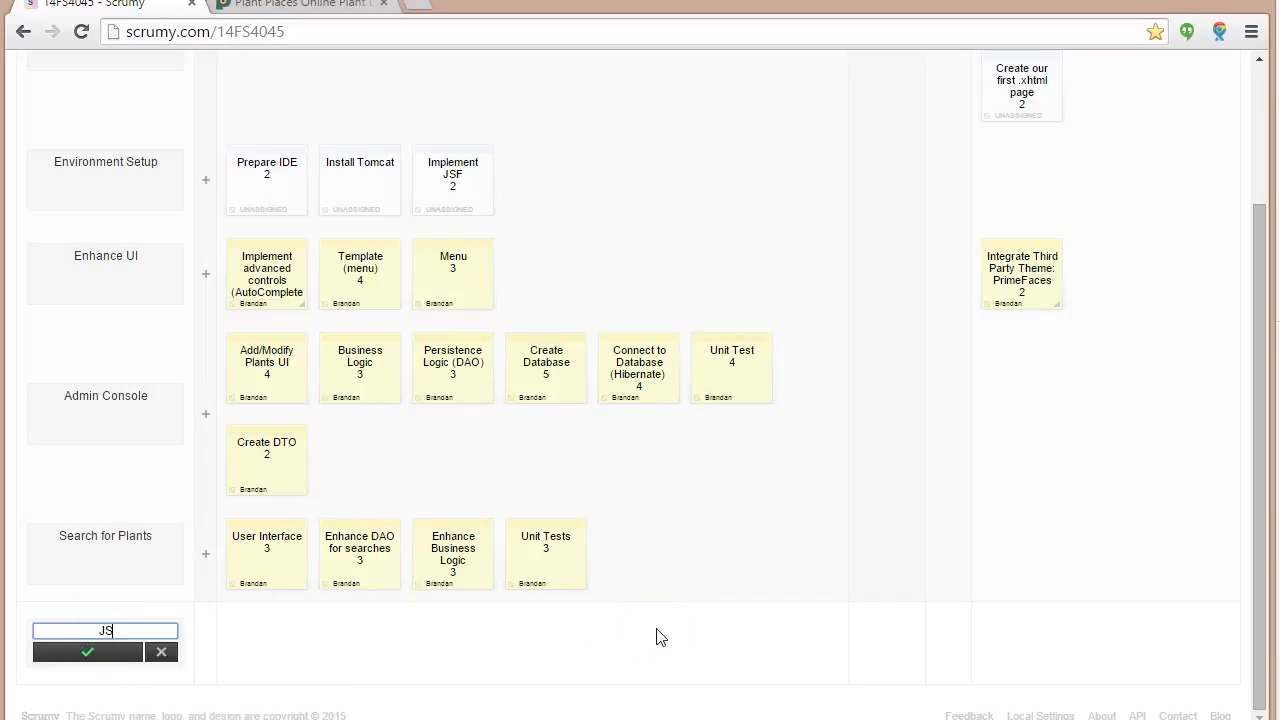
pyautogui.write('ON Feed')
pyautogui.press('Return')
pyautogui.click(648, 610)
pyautogui.scroll(-1, 648, 610)
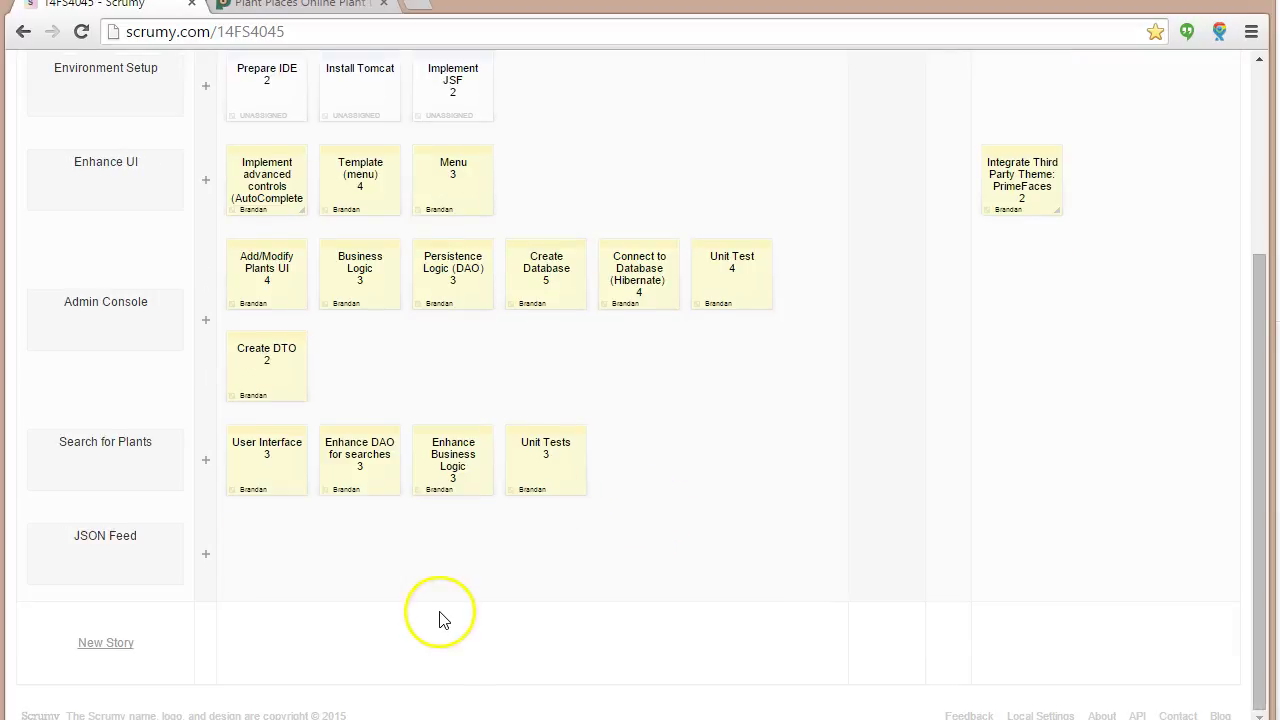
# Add the task "DAO" with the estimate 3 to the JSON Feed story, assigned to the same team member.
pyautogui.click(205, 553)
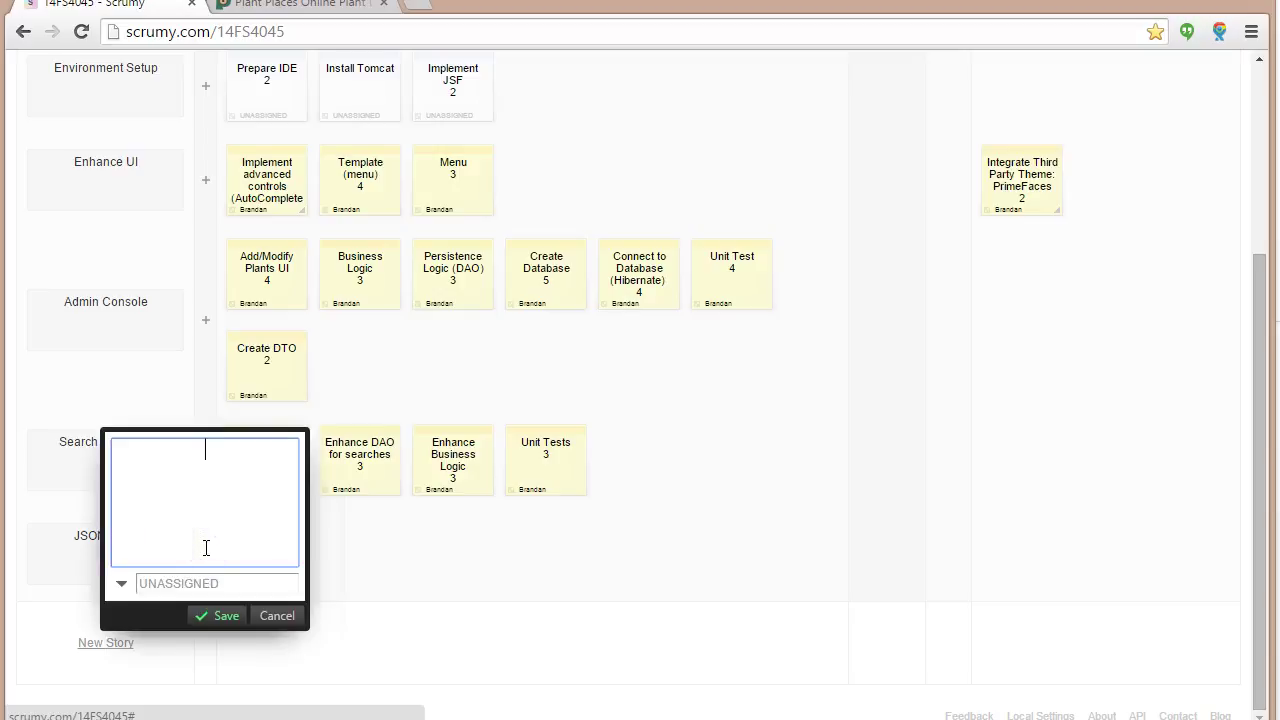
pyautogui.write('DAO')
pyautogui.press('Return')
pyautogui.write('3')
pyautogui.press('Tab')
pyautogui.write('Brandan')
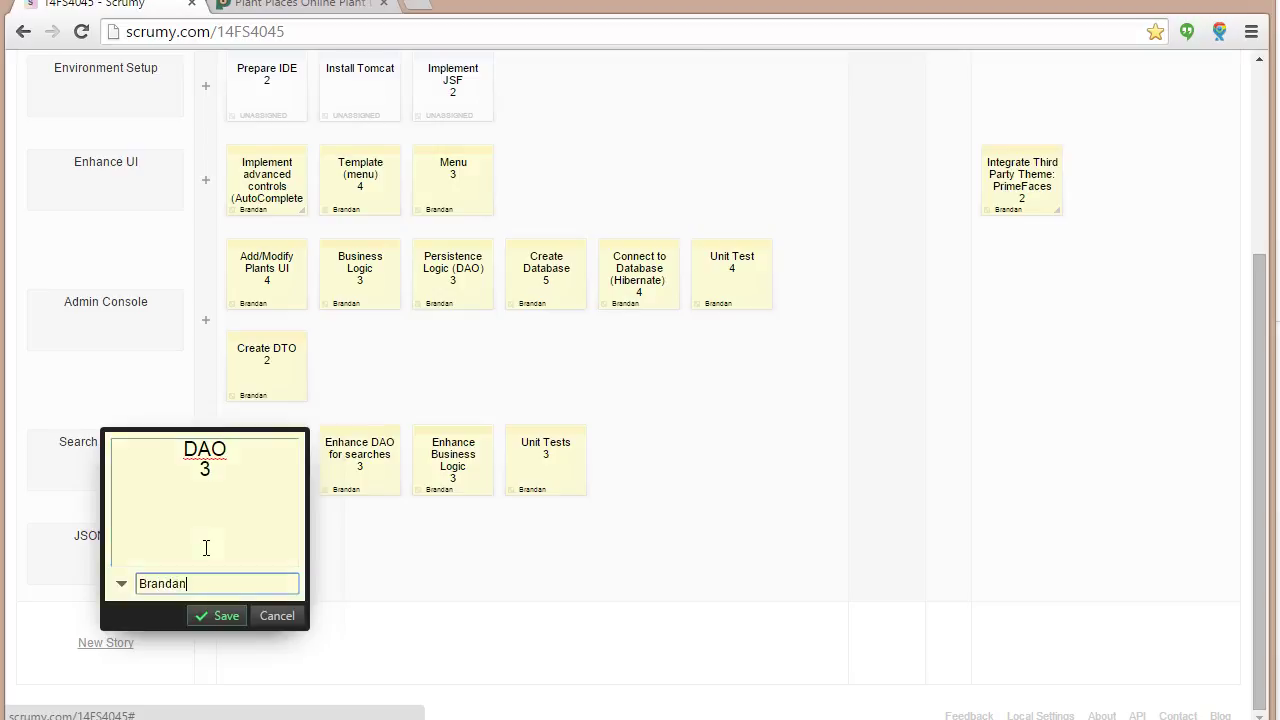
pyautogui.press('Return')
# Add the task "Transformation" with the estimate 4 to the JSON Feed story, assigned to the same team member.
pyautogui.click(205, 555)
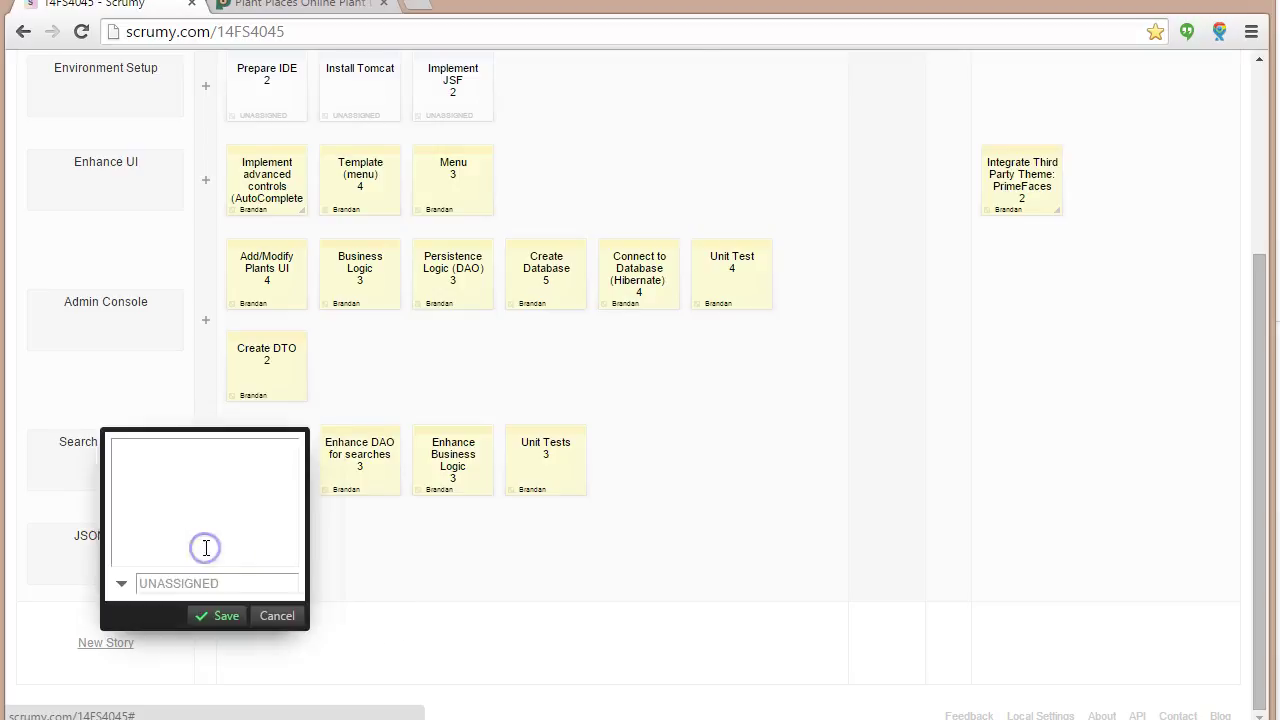
pyautogui.write('Trnas')
pyautogui.press('BackSpace')
pyautogui.press('BackSpace')
pyautogui.press('BackSpace')
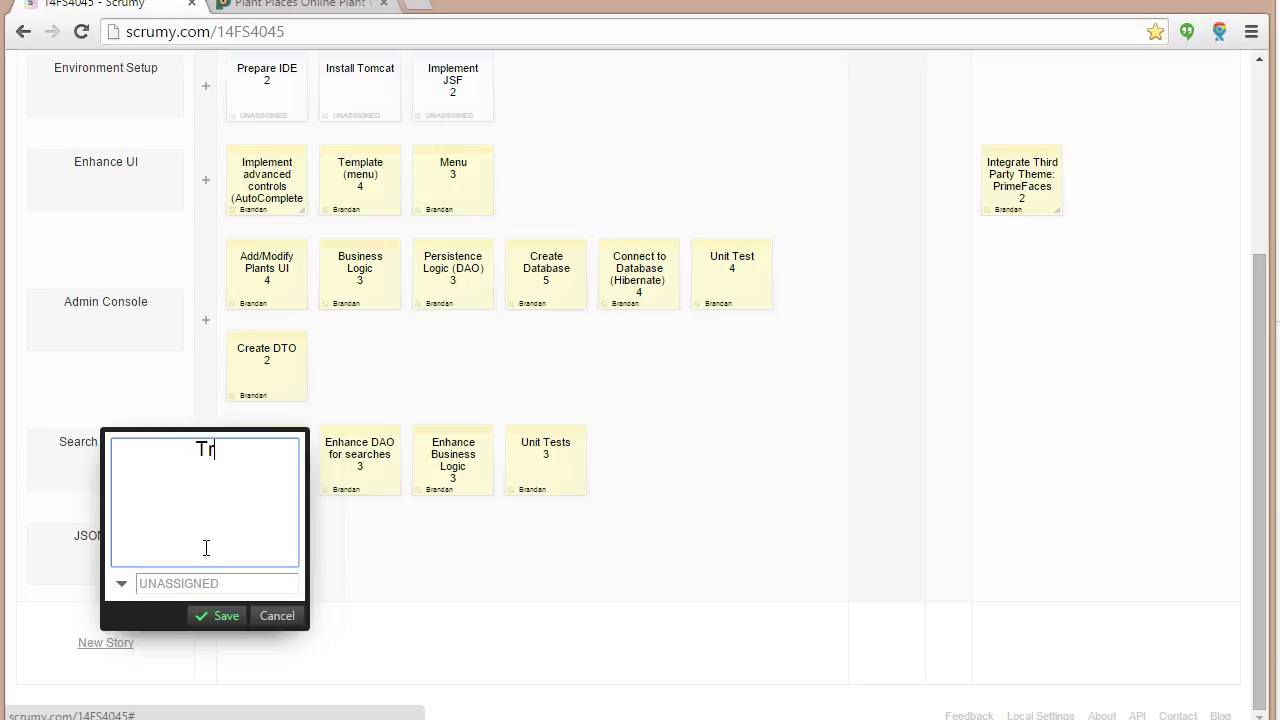
pyautogui.write('ansformation')
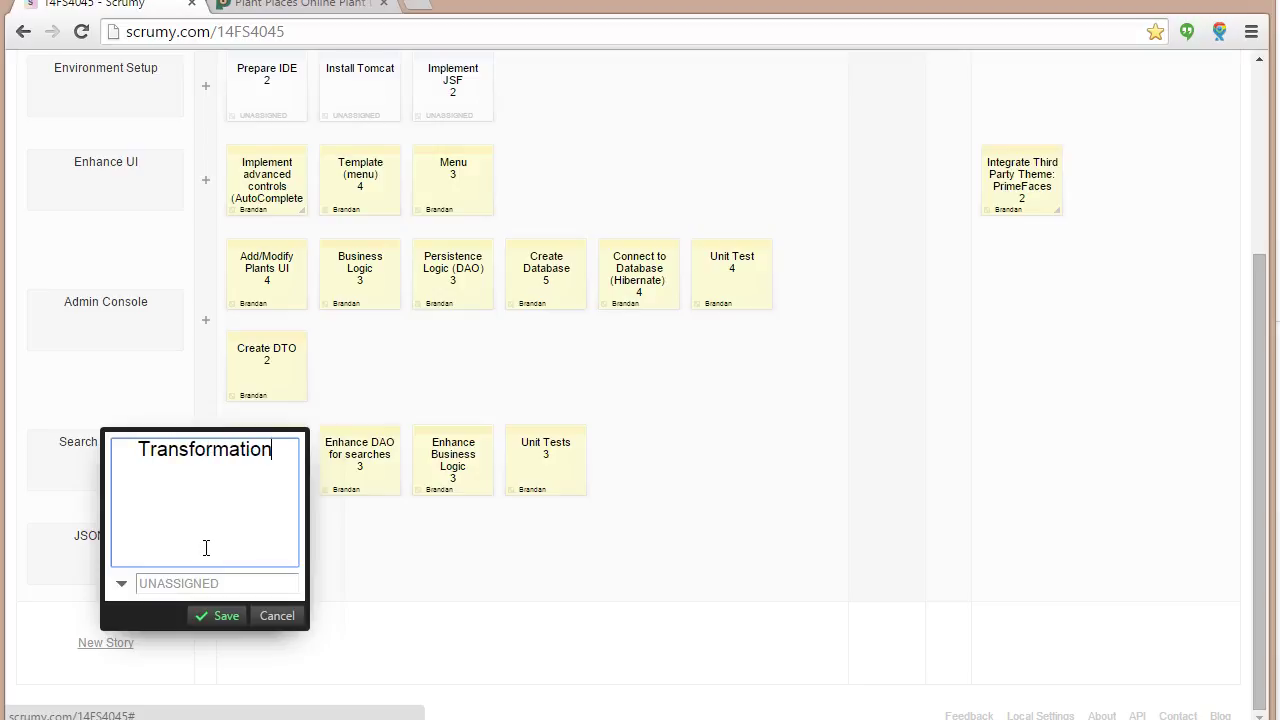
pyautogui.press('Tab')
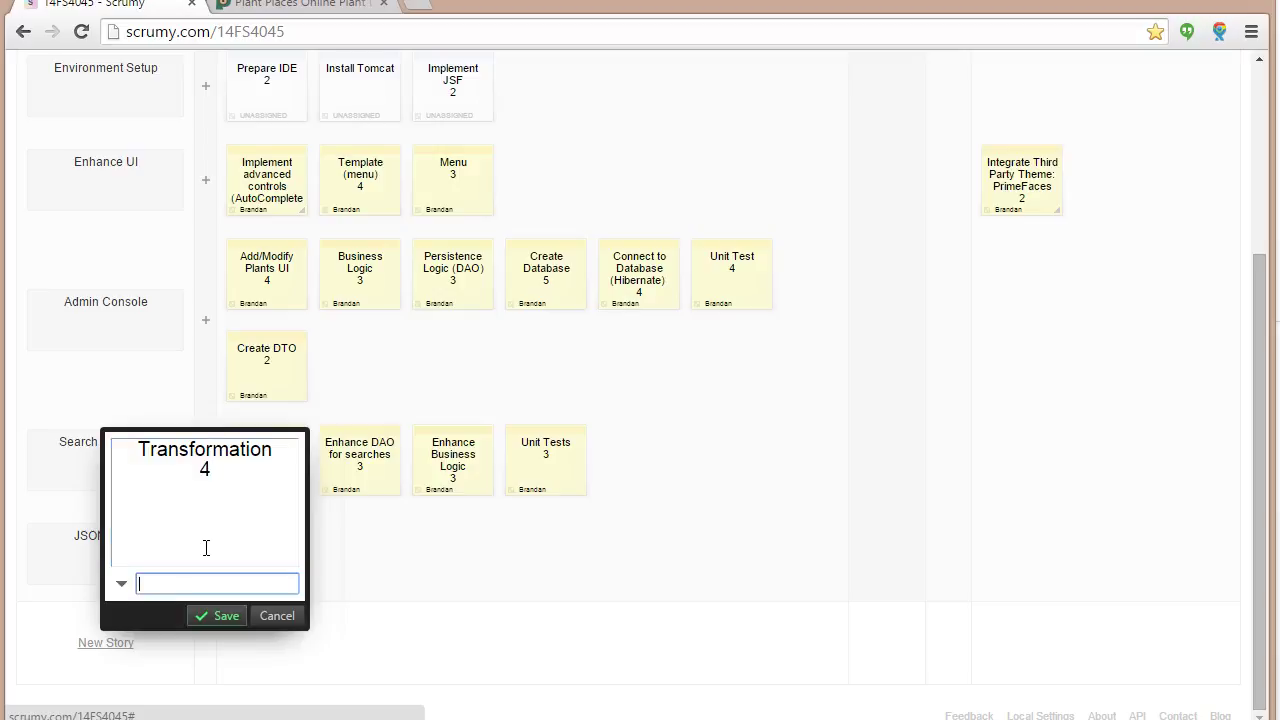
pyautogui.write('Brandan')
pyautogui.press('Return')
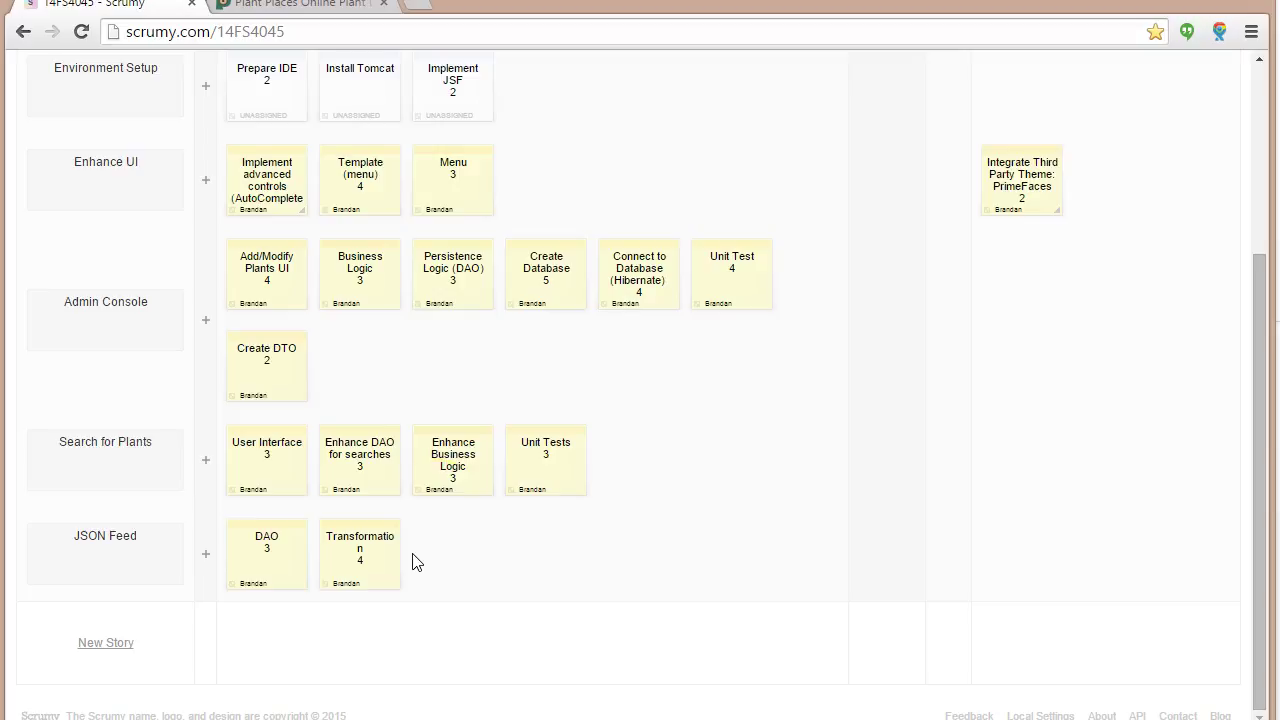
# Create a new story named "Upload GPS" below JSON Feed.
pyautogui.moveTo(446, 432)
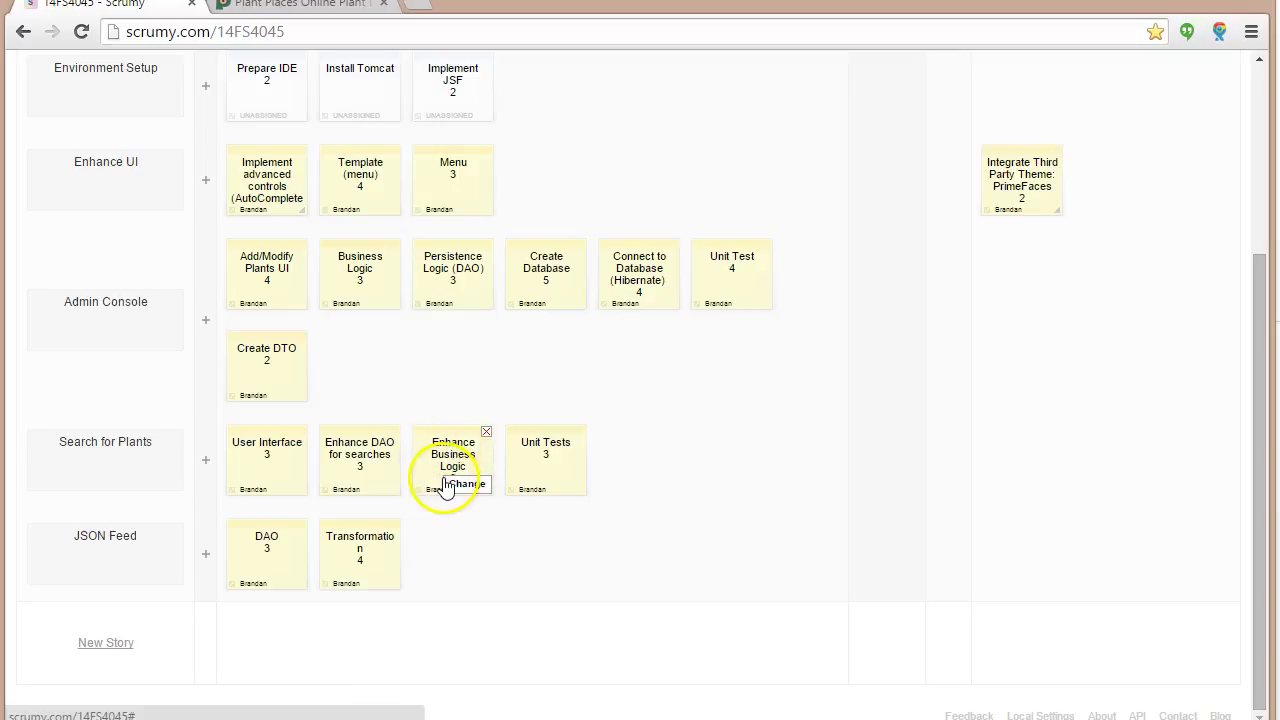
pyautogui.click(128, 645)
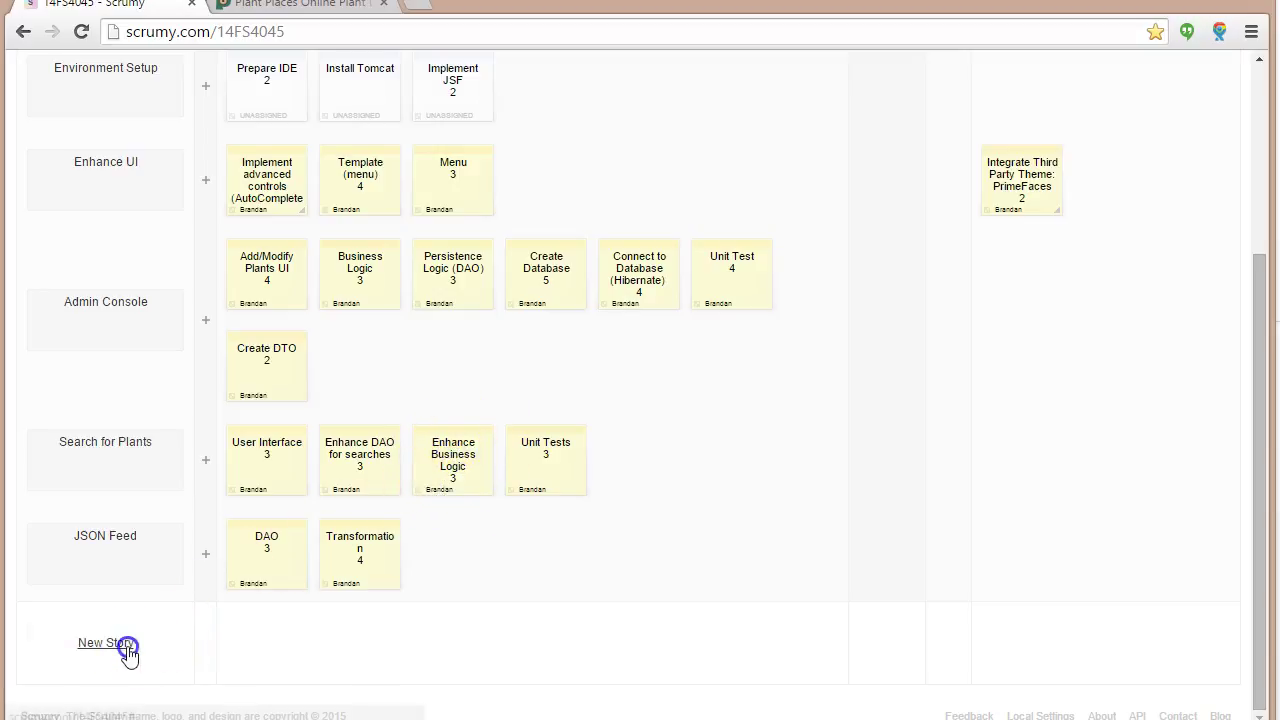
pyautogui.write('Up')
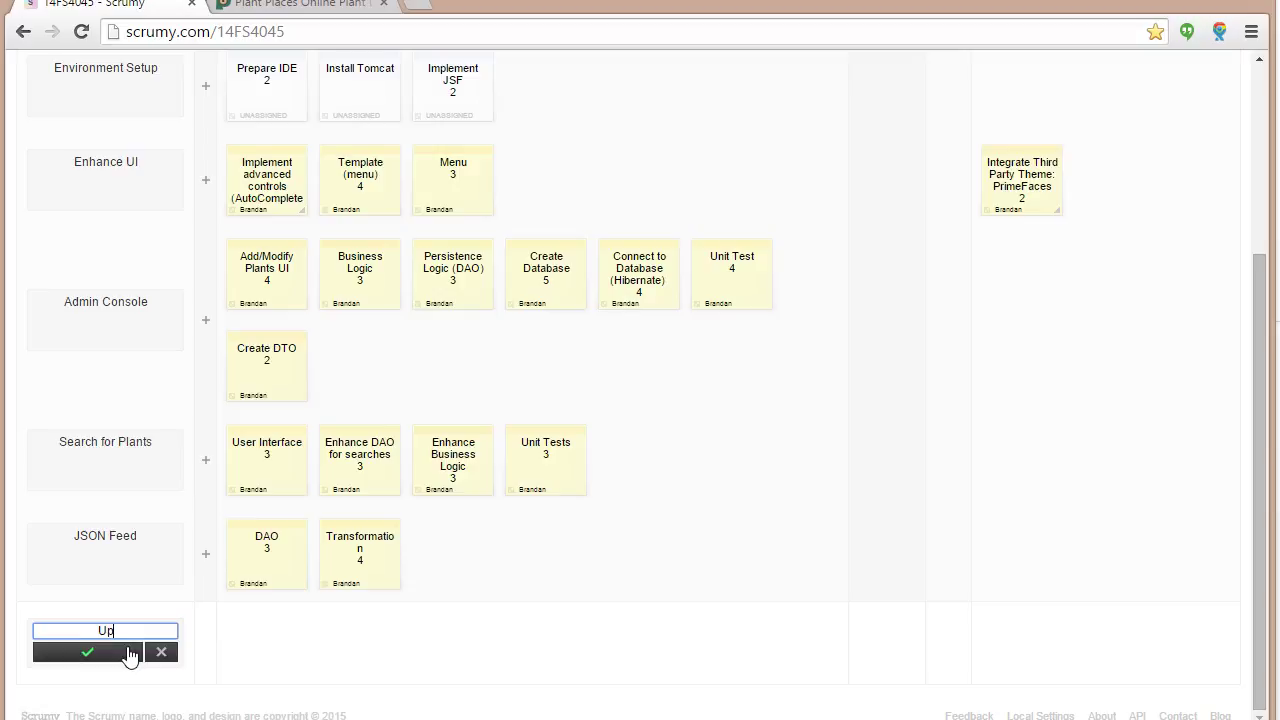
pyautogui.write('load GPS')
pyautogui.click(128, 653)
pyautogui.scroll(-2, 140, 645)
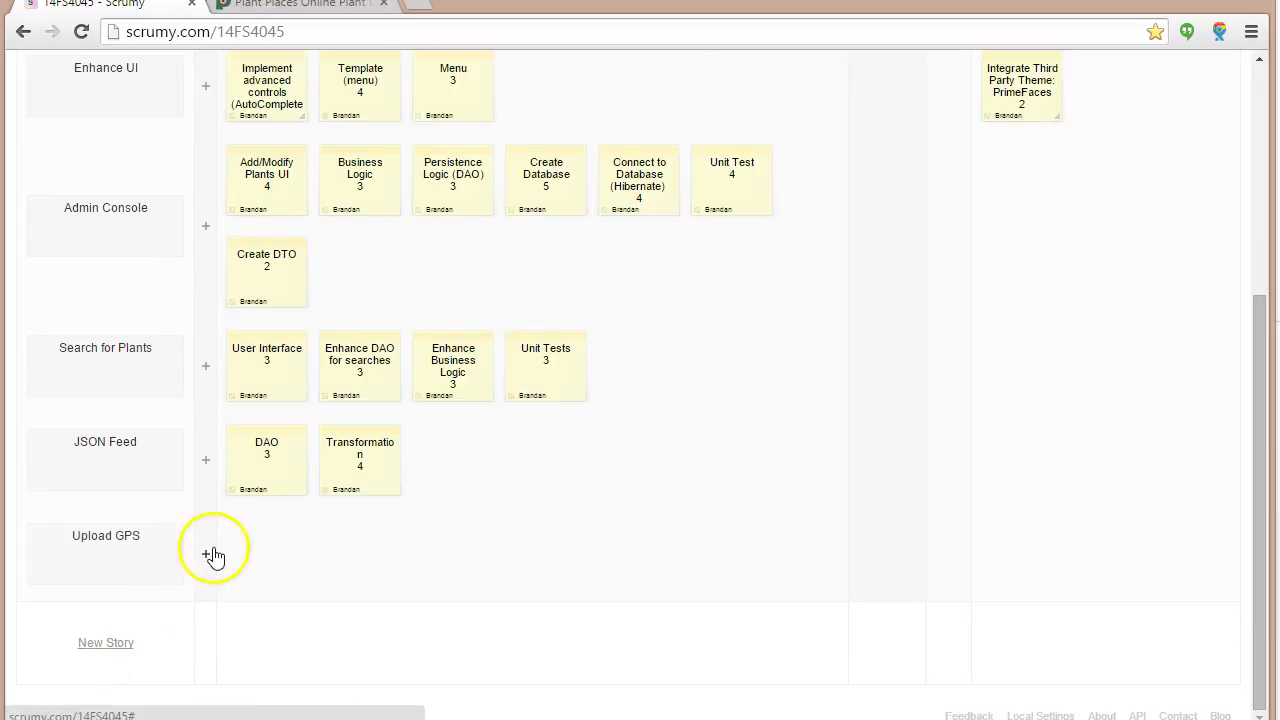
# Add the task "Receiver of Data" with the estimate 5 to the Upload GPS story, assigned to the same team member.
pyautogui.click(207, 554)
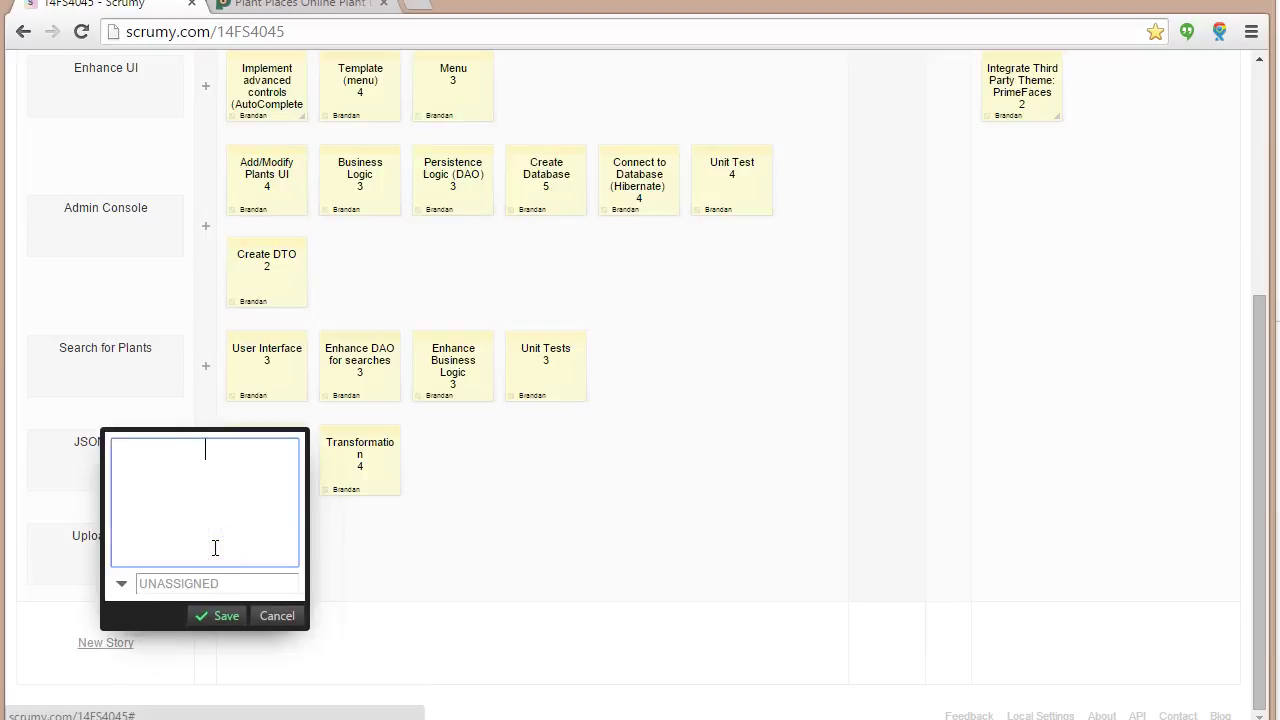
pyautogui.write('Reciver of Data')
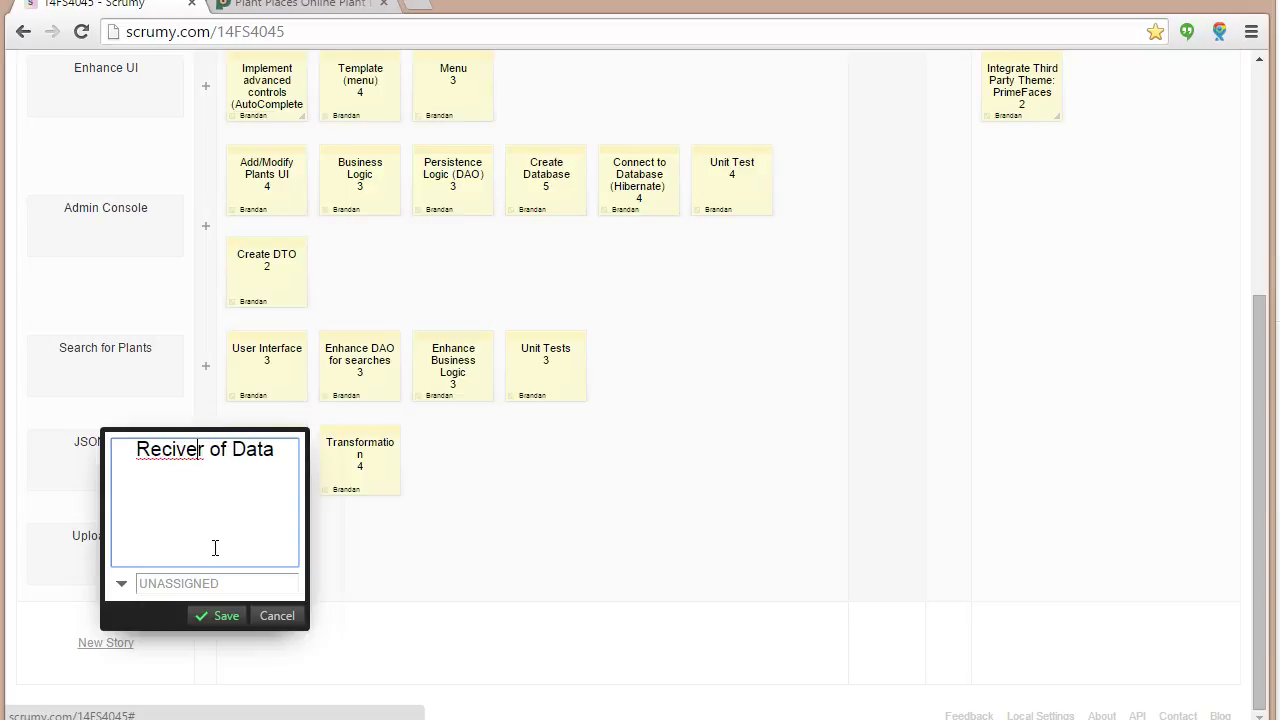
pyautogui.press('Left')
pyautogui.press('Left')
pyautogui.write('e')
pyautogui.press('End')
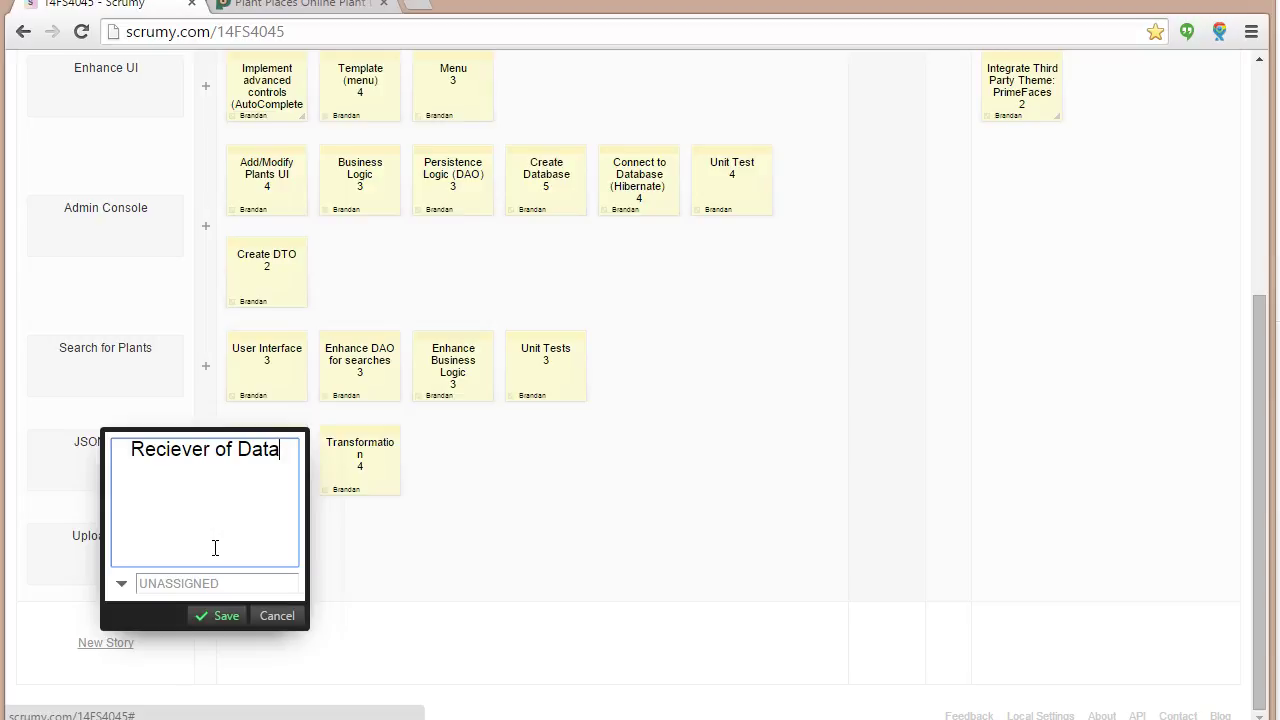
pyautogui.press('Return')
pyautogui.press('Up')
pyautogui.press('Left')
pyautogui.press('Left')
pyautogui.press('Left')
pyautogui.press('Left')
pyautogui.press('Left')
pyautogui.press('Delete')
pyautogui.write('ei')
pyautogui.write('5')
pyautogui.press('Tab')
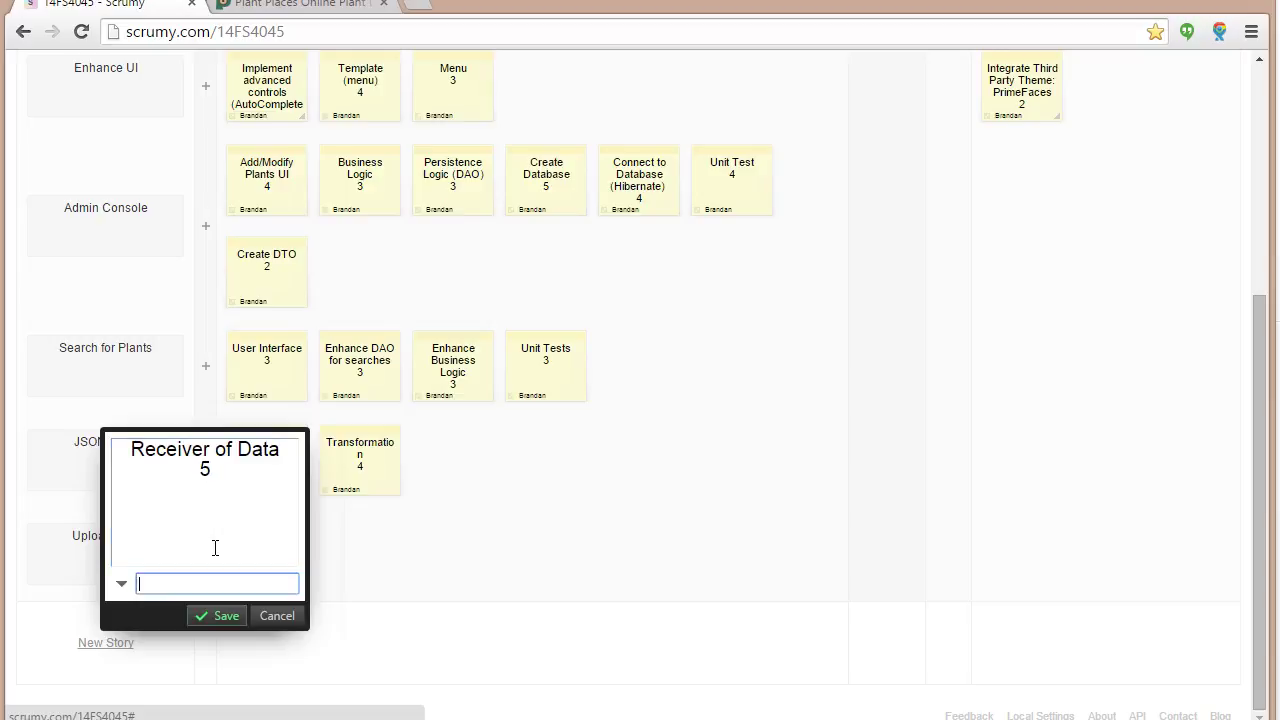
pyautogui.write('Branda')
pyautogui.press('Return')
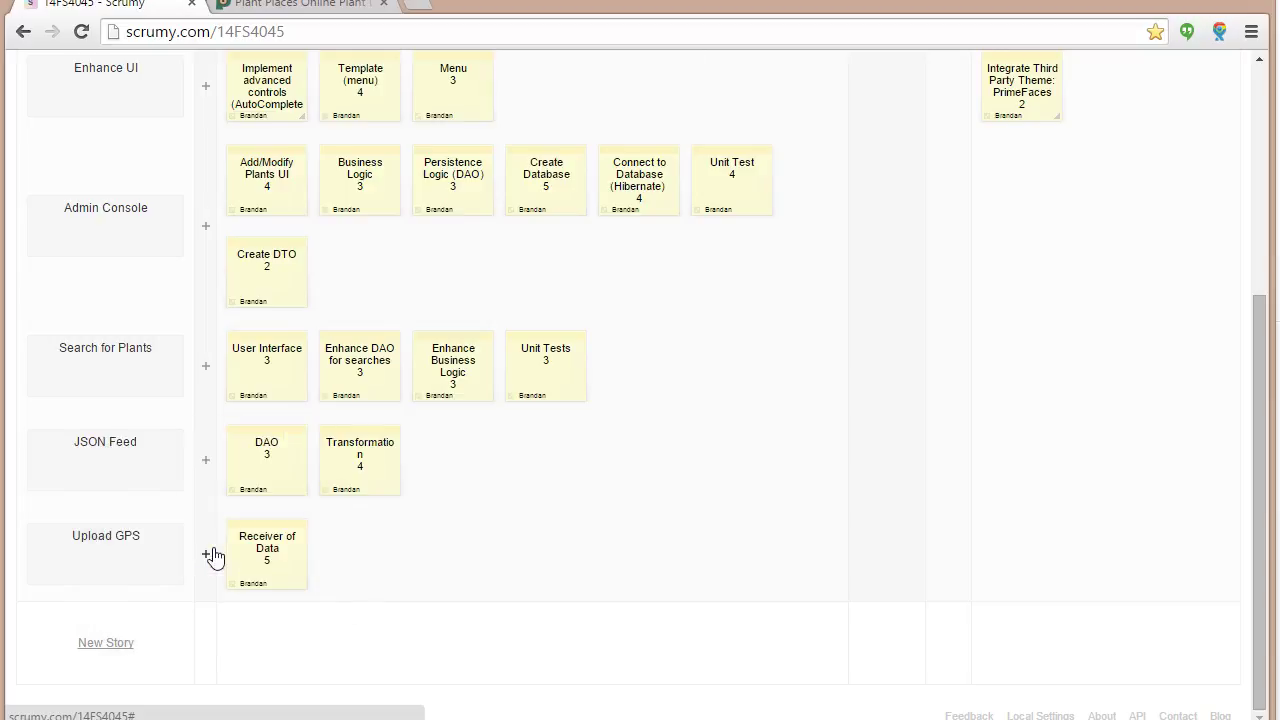
# Add the task "Specimens Table , User Table (Enhance the database)" with the estimate 4 to the Upload GPS story, assigned to the same team member.
pyautogui.click(215, 548)
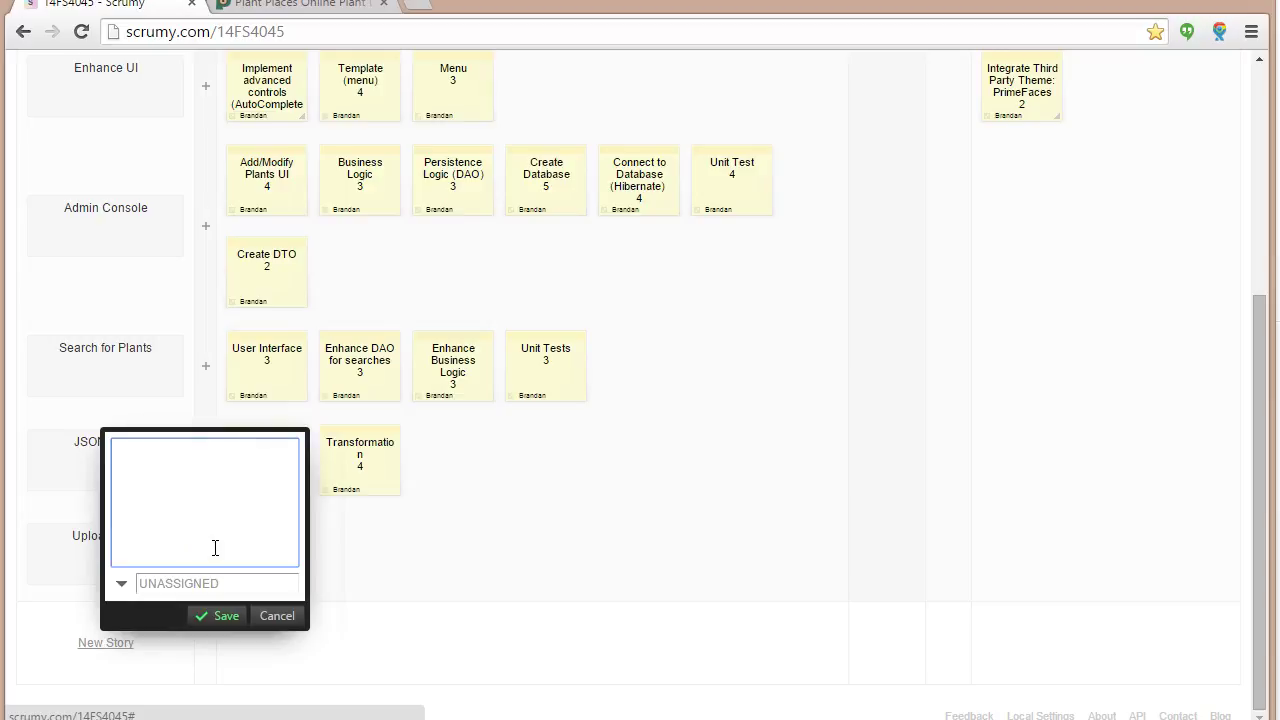
pyautogui.write('Specimens Ta')
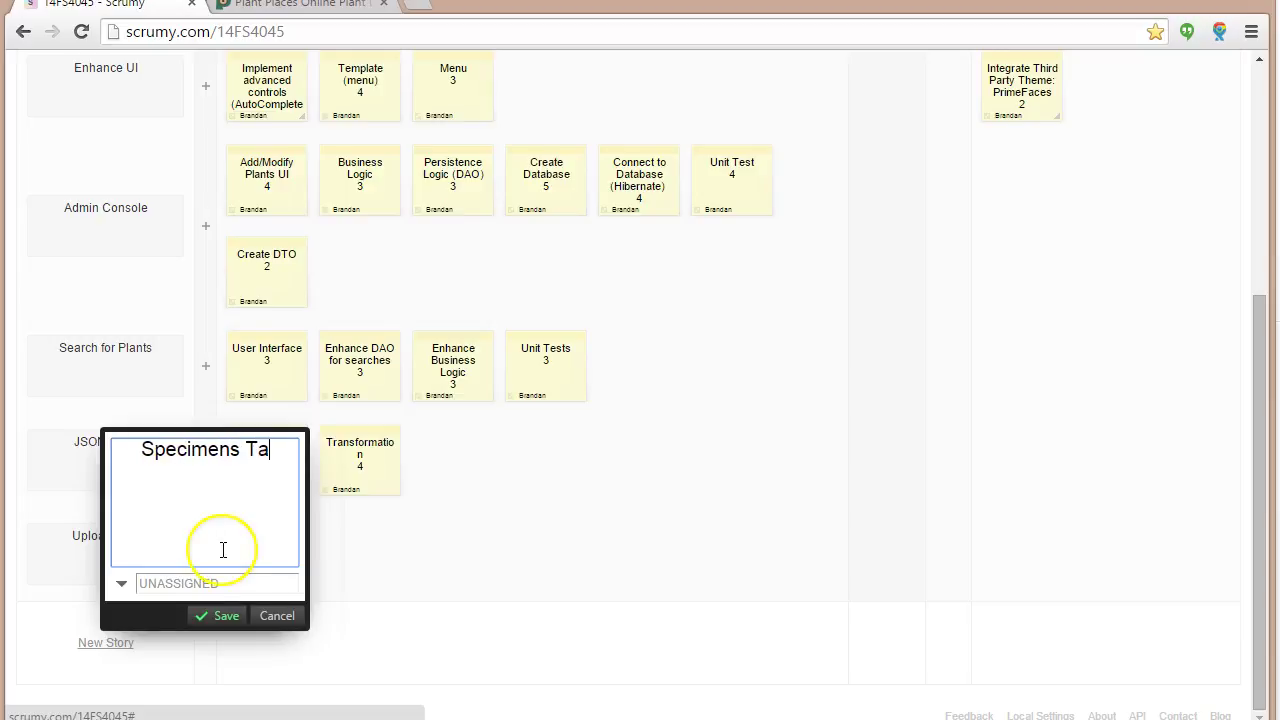
pyautogui.write('ble (En')
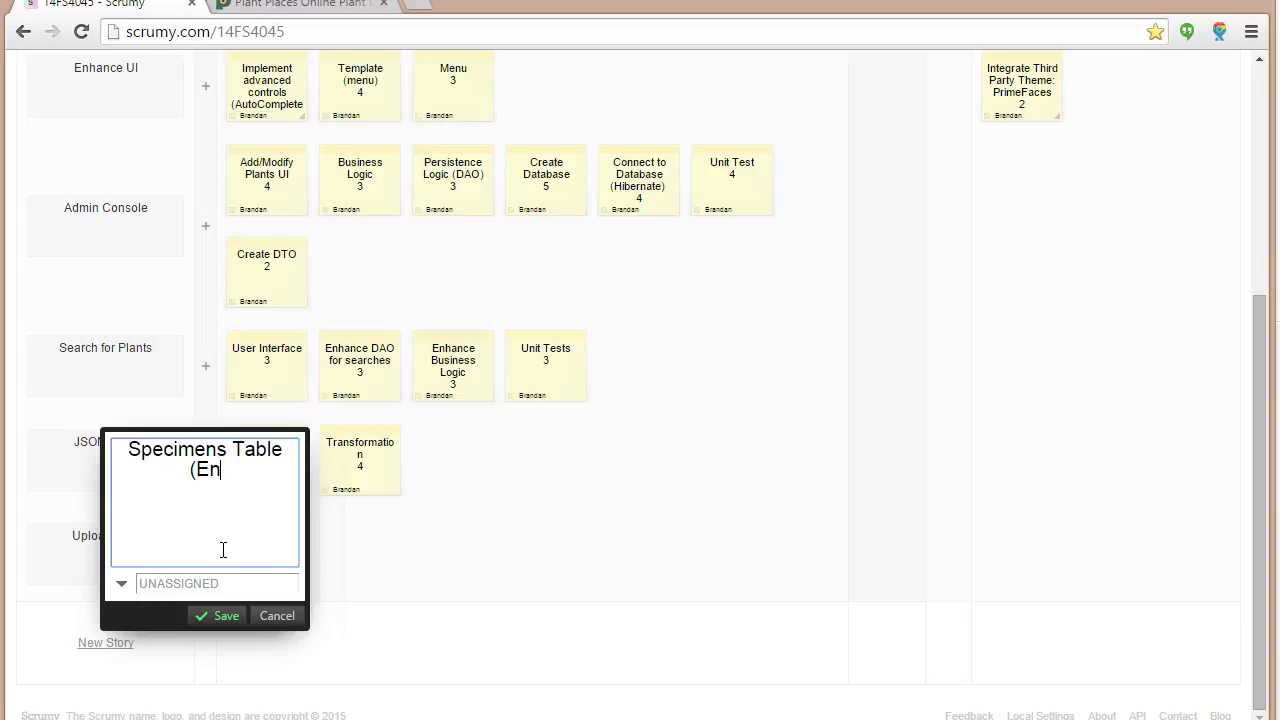
pyautogui.write('hance the databas')
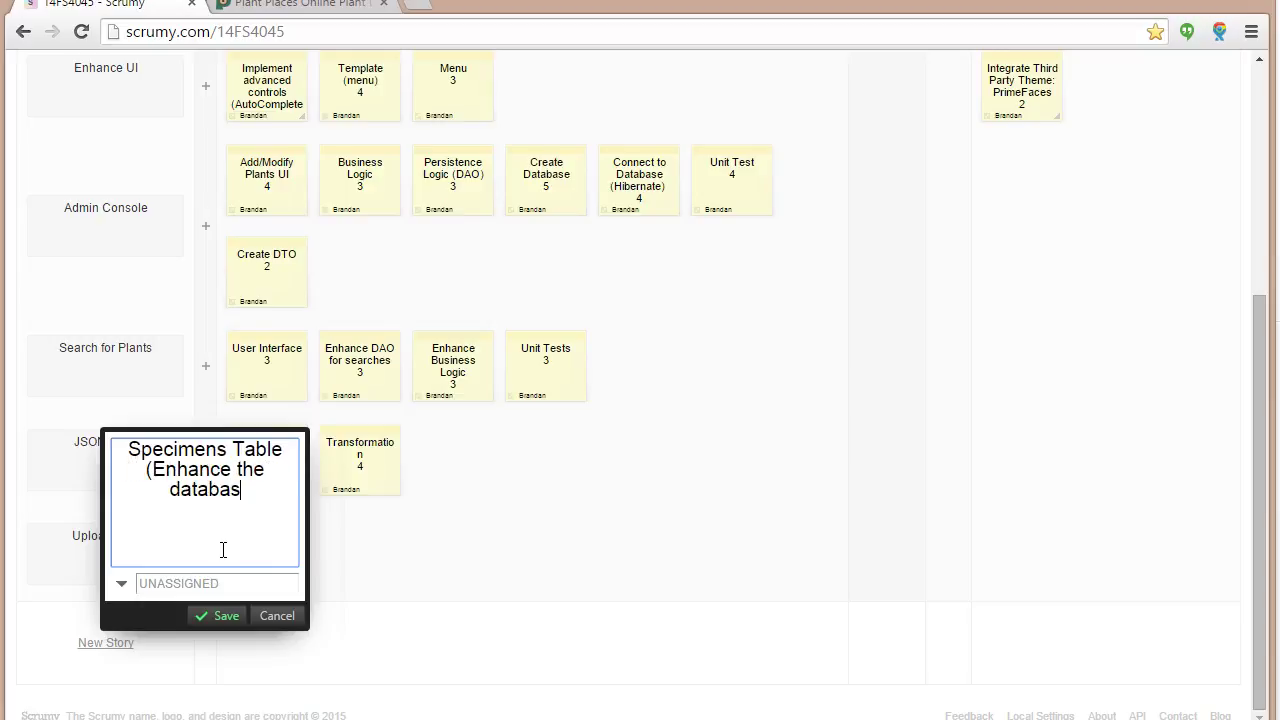
pyautogui.write('e)')
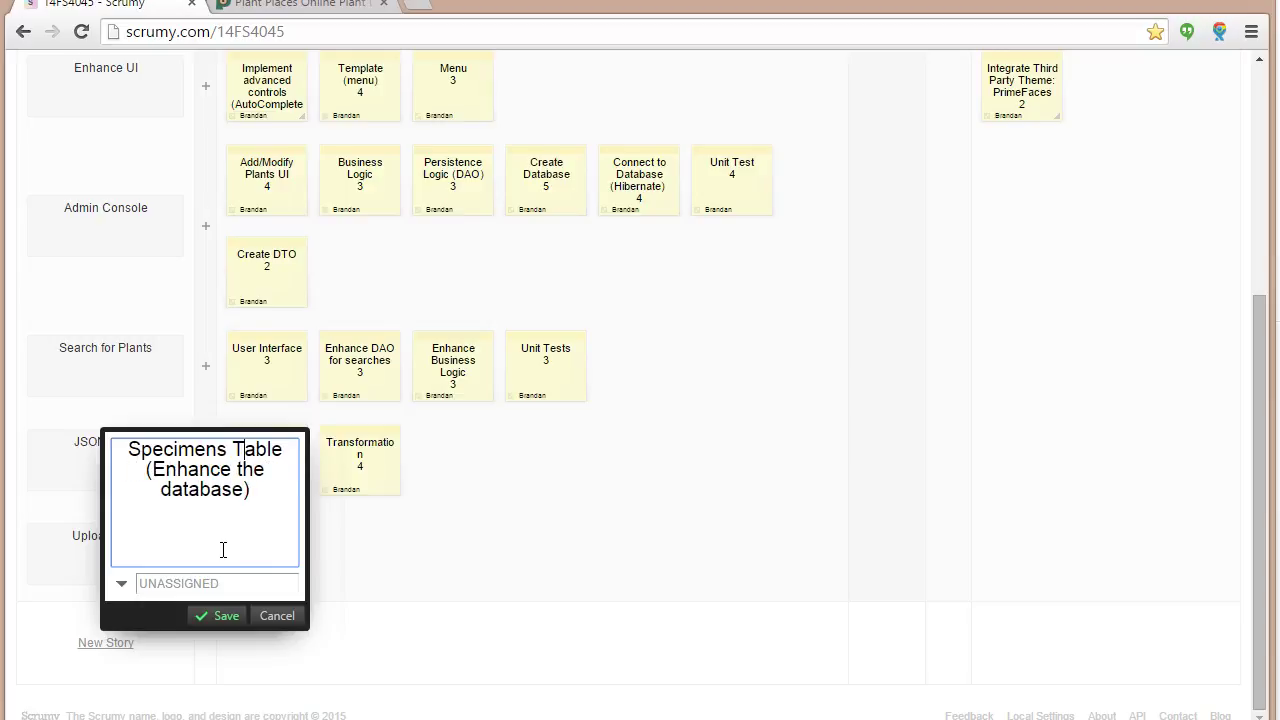
pyautogui.press('End')
pyautogui.write(', ')
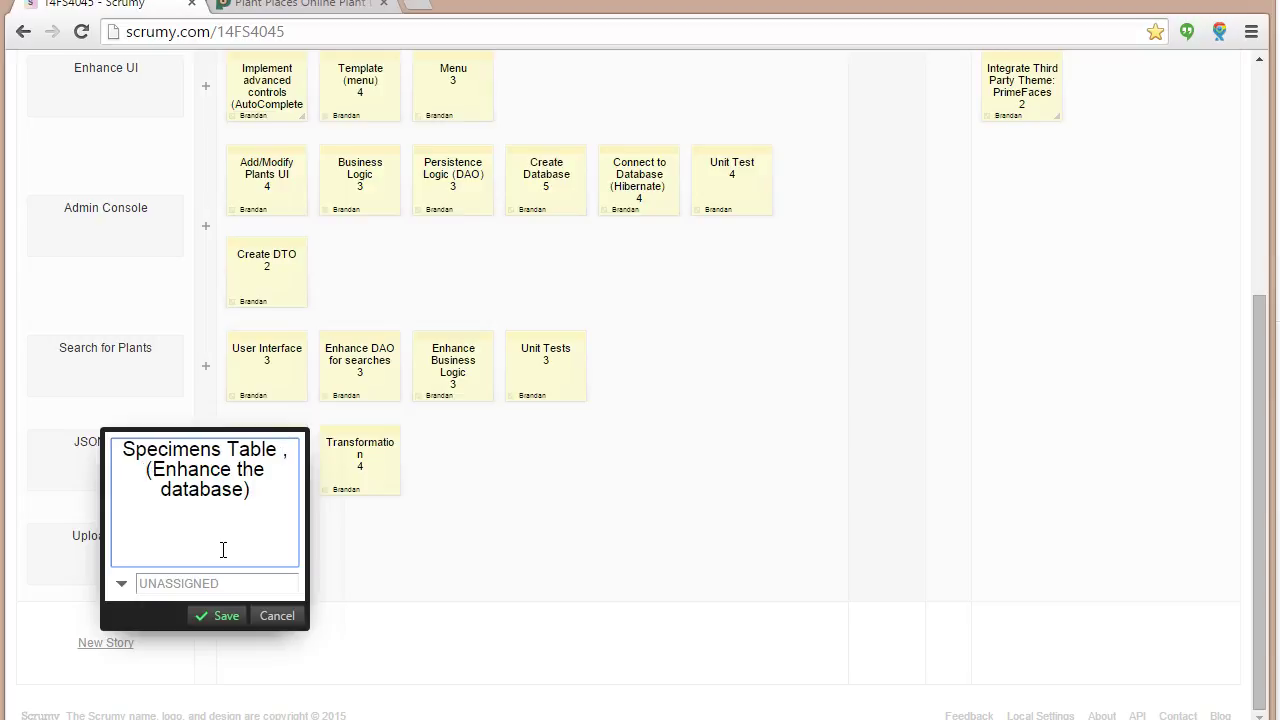
pyautogui.write('User Tabl')
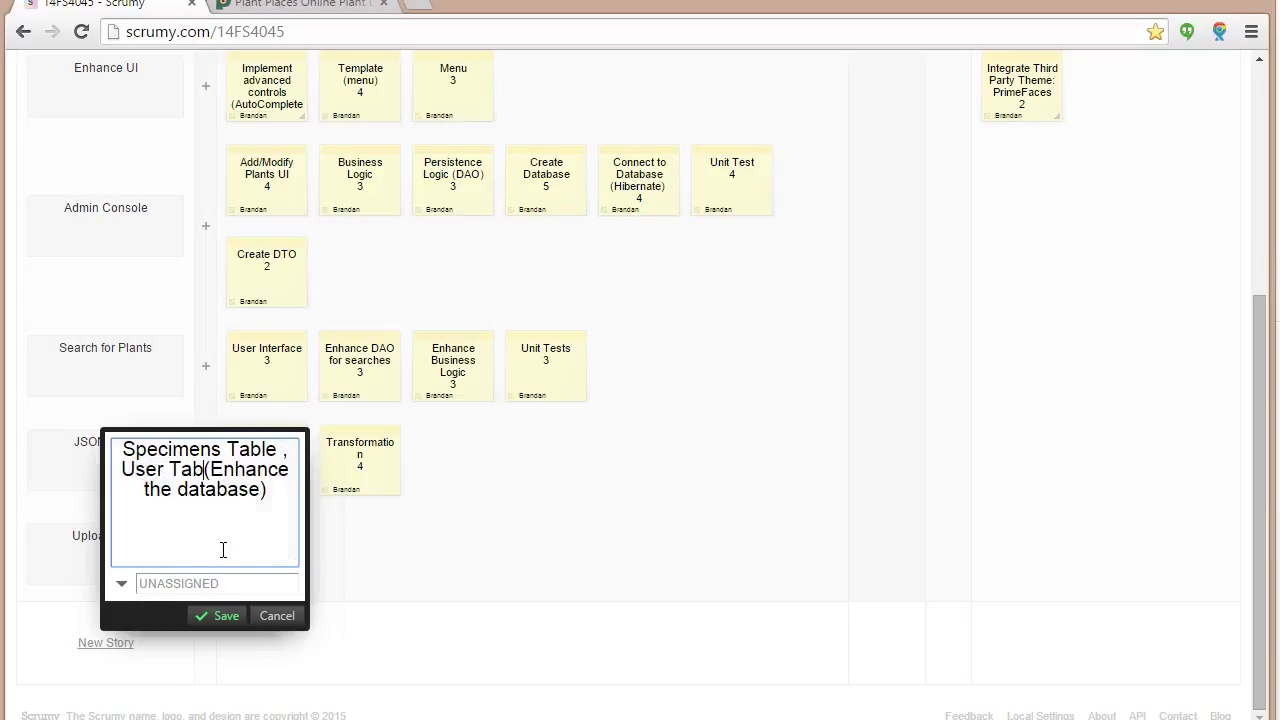
pyautogui.write('e')
pyautogui.press('BackSpace')
pyautogui.write('le')
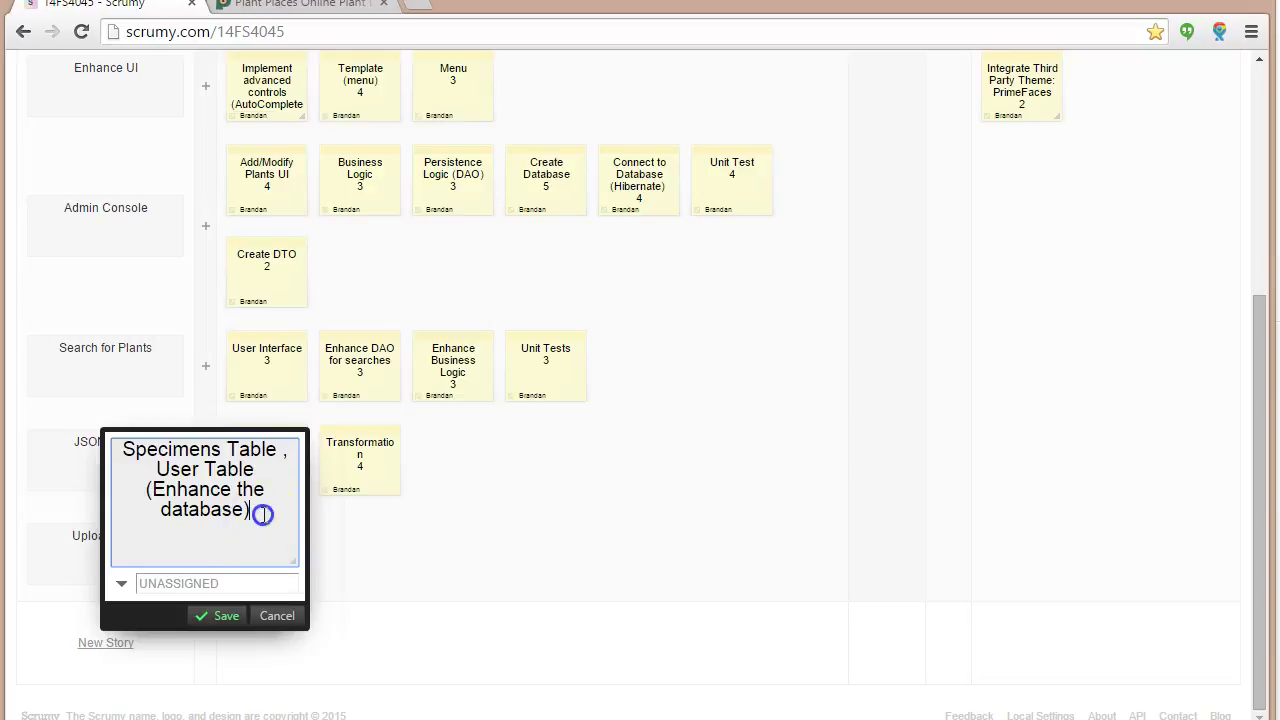
pyautogui.press('Return')
pyautogui.write('4')
pyautogui.press('Tab')
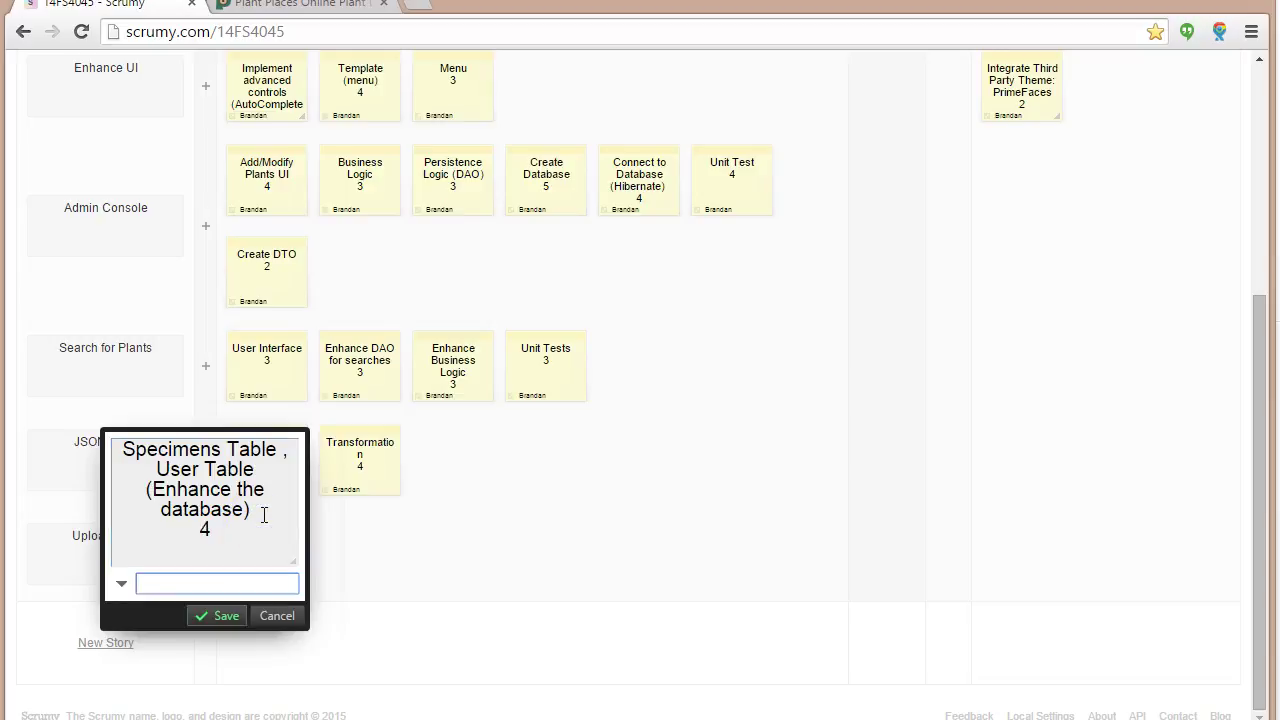
pyautogui.write('Brandan')
pyautogui.press('Return')
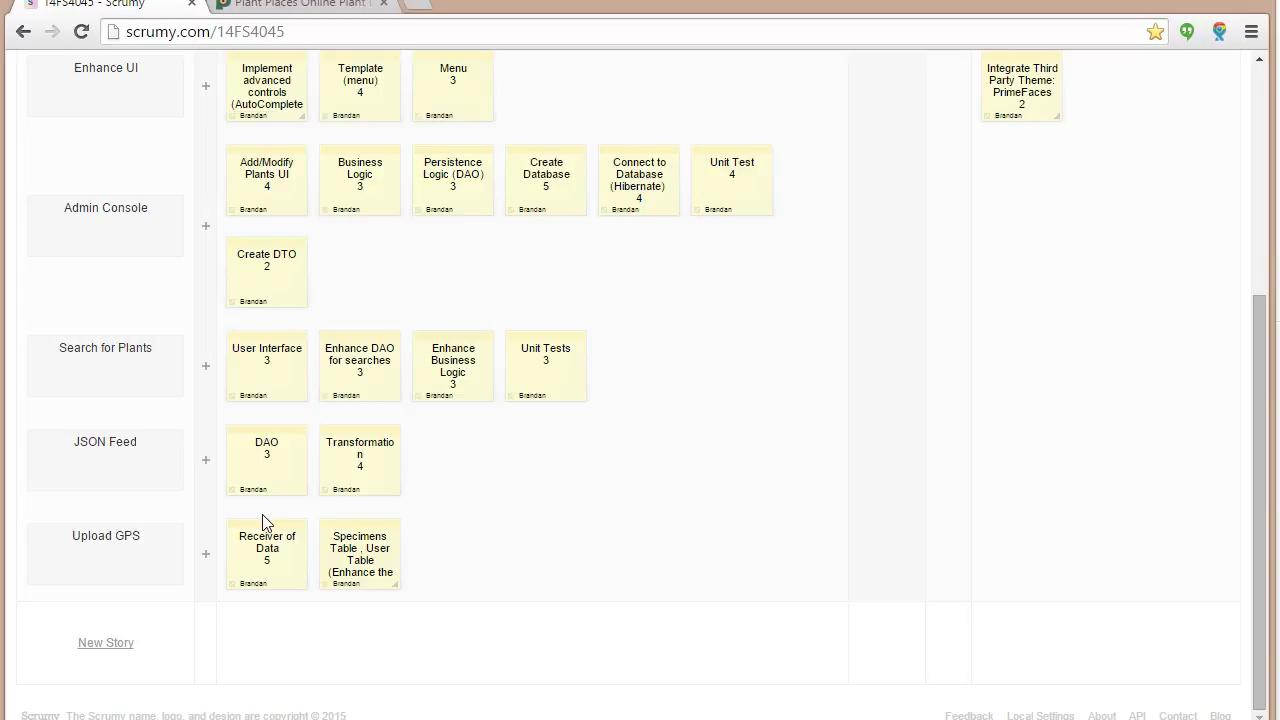
# Add the task "Google Maps integration" with the estimate 5 to the Upload GPS story, assigned to the same team member.
pyautogui.click(206, 554)
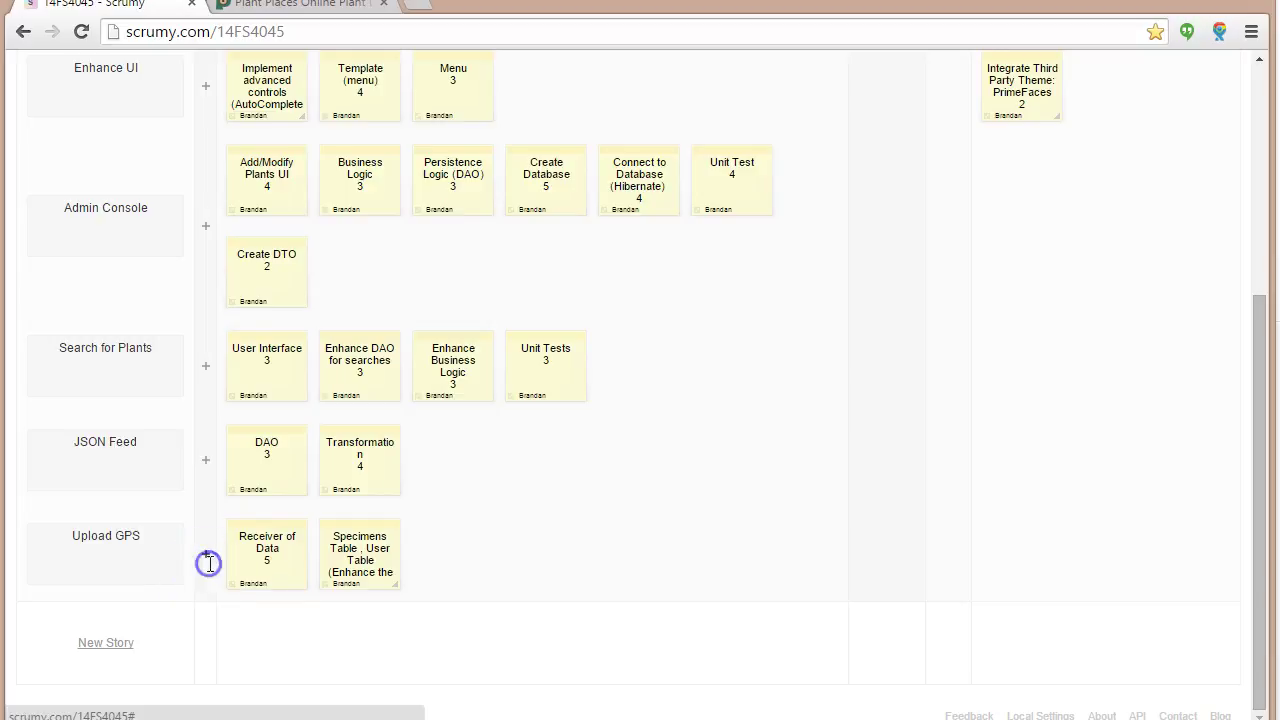
pyautogui.write('Google ')
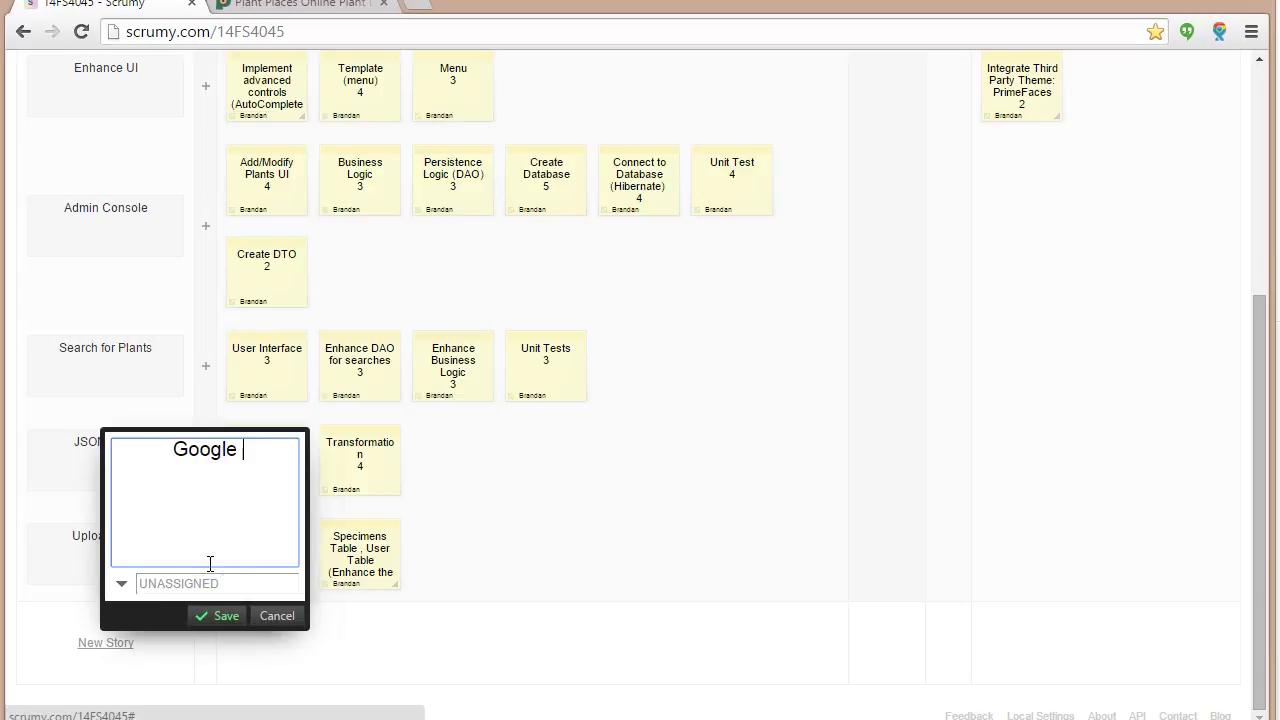
pyautogui.write('Maps intergration')
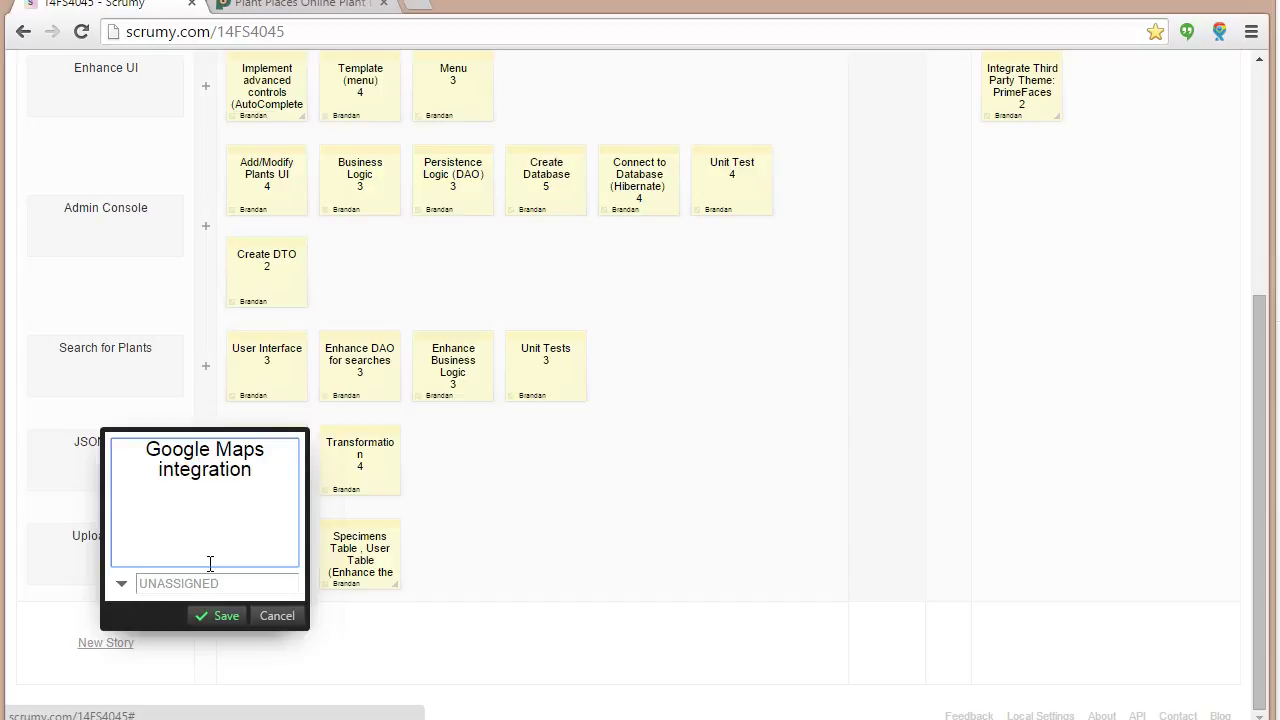
pyautogui.press('Return')
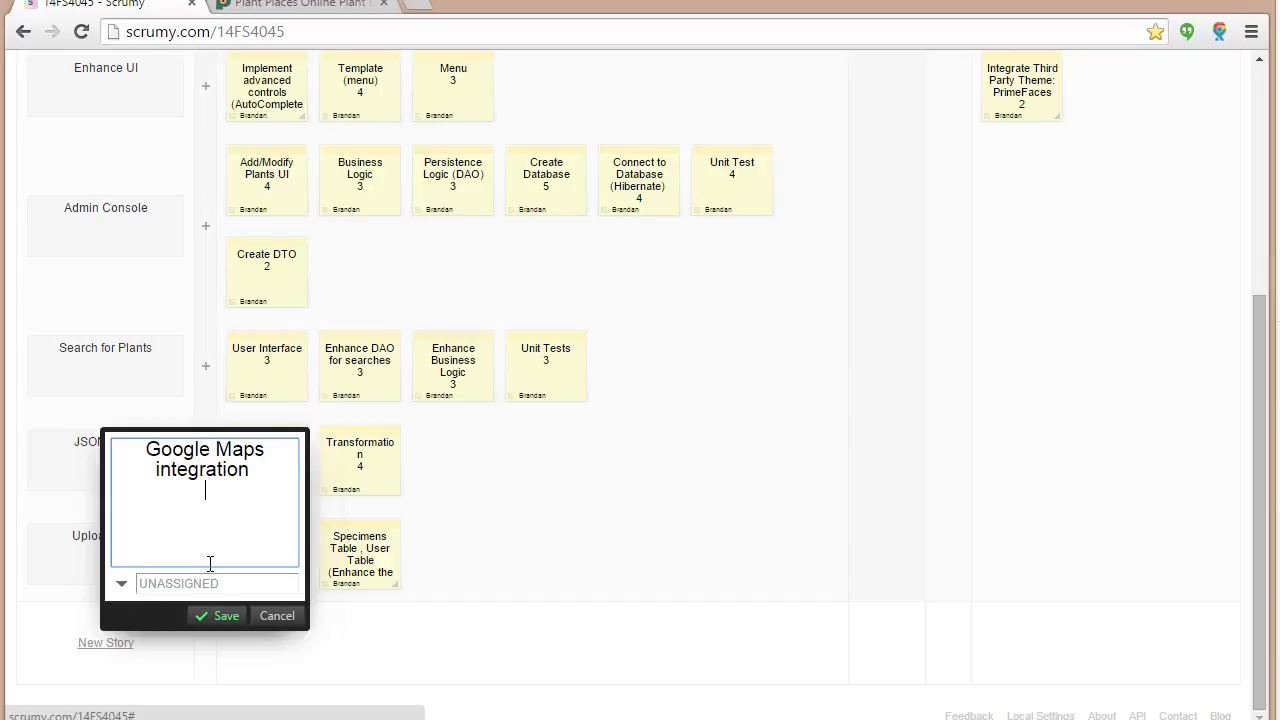
pyautogui.write('5')
pyautogui.press('Tab')
pyautogui.write('Brandan')
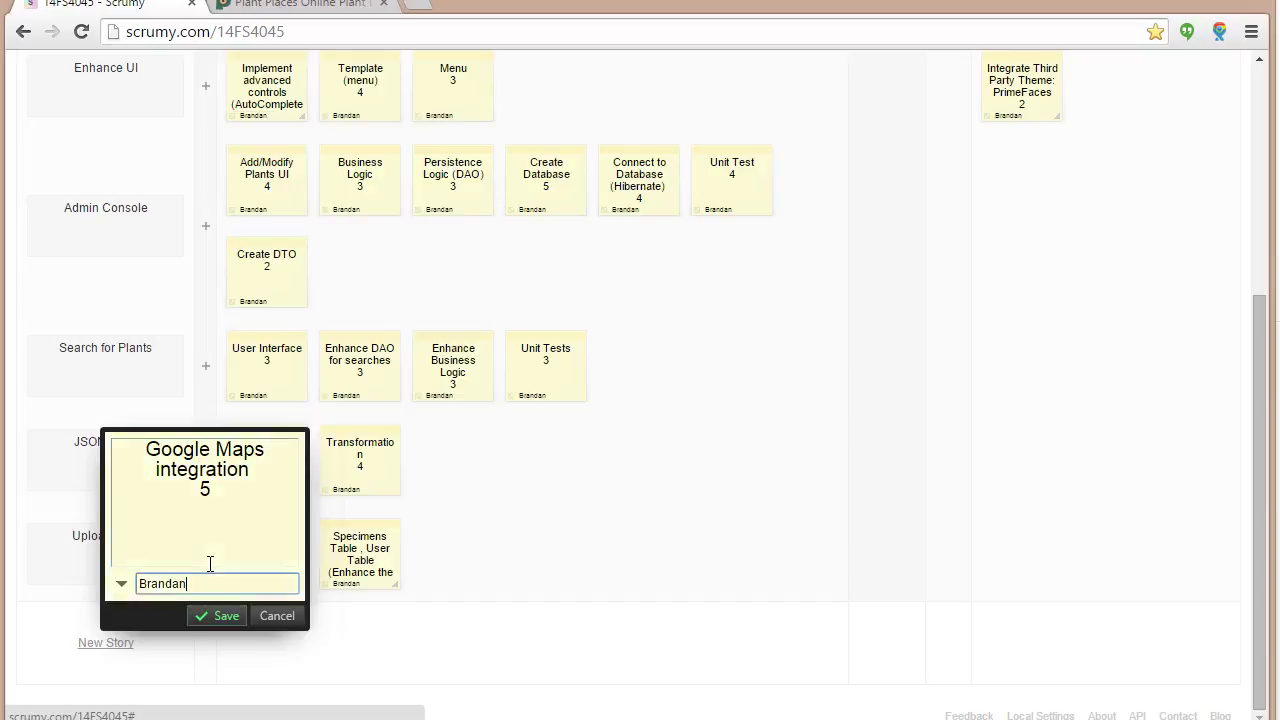
pyautogui.press('Return')
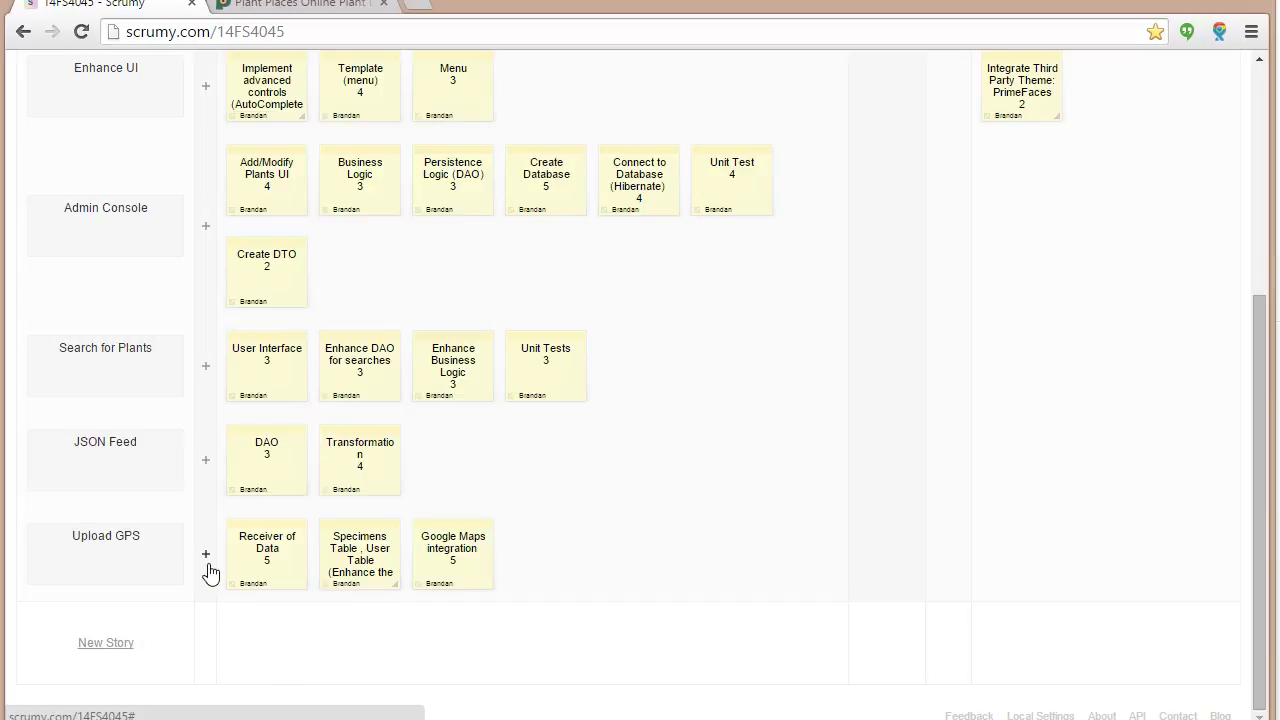
# Add the task "Validation" with the estimate 2 to the Enhance UI story, assigned to the same team member.
pyautogui.click(119, 640)
pyautogui.scroll(3, 119, 640)
pyautogui.scroll(1, 119, 640)
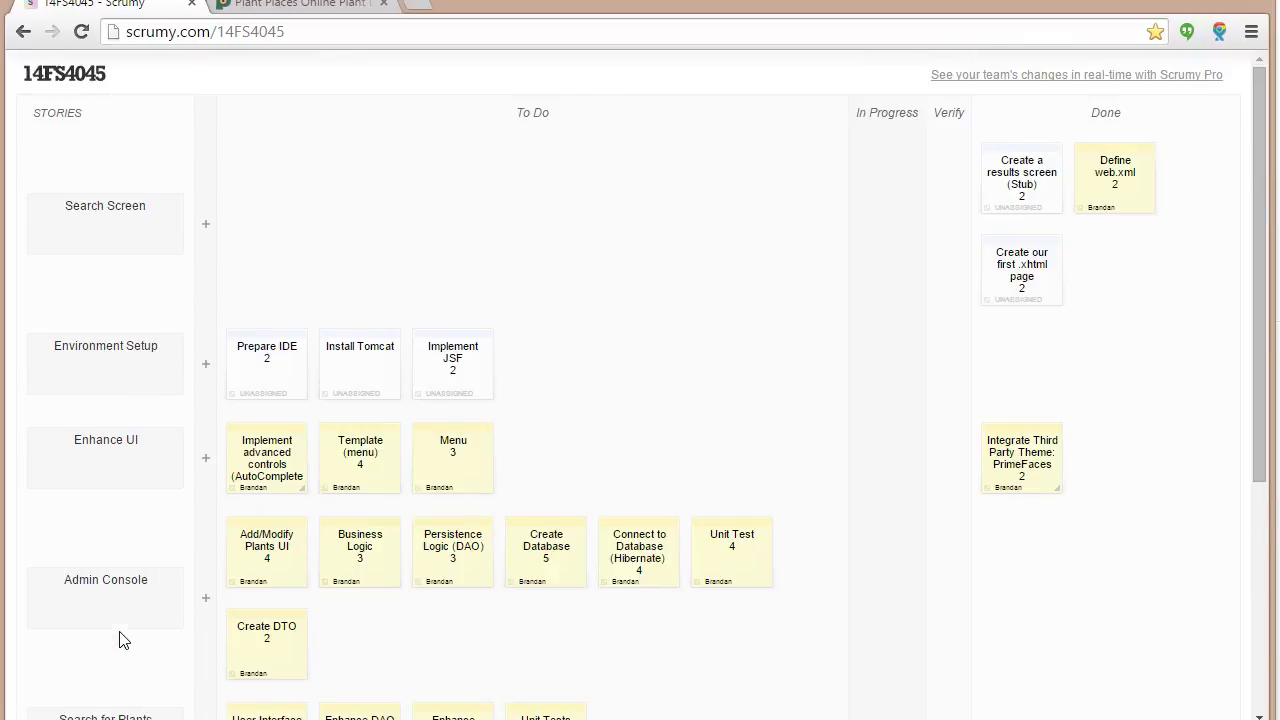
pyautogui.scroll(-1, 119, 640)
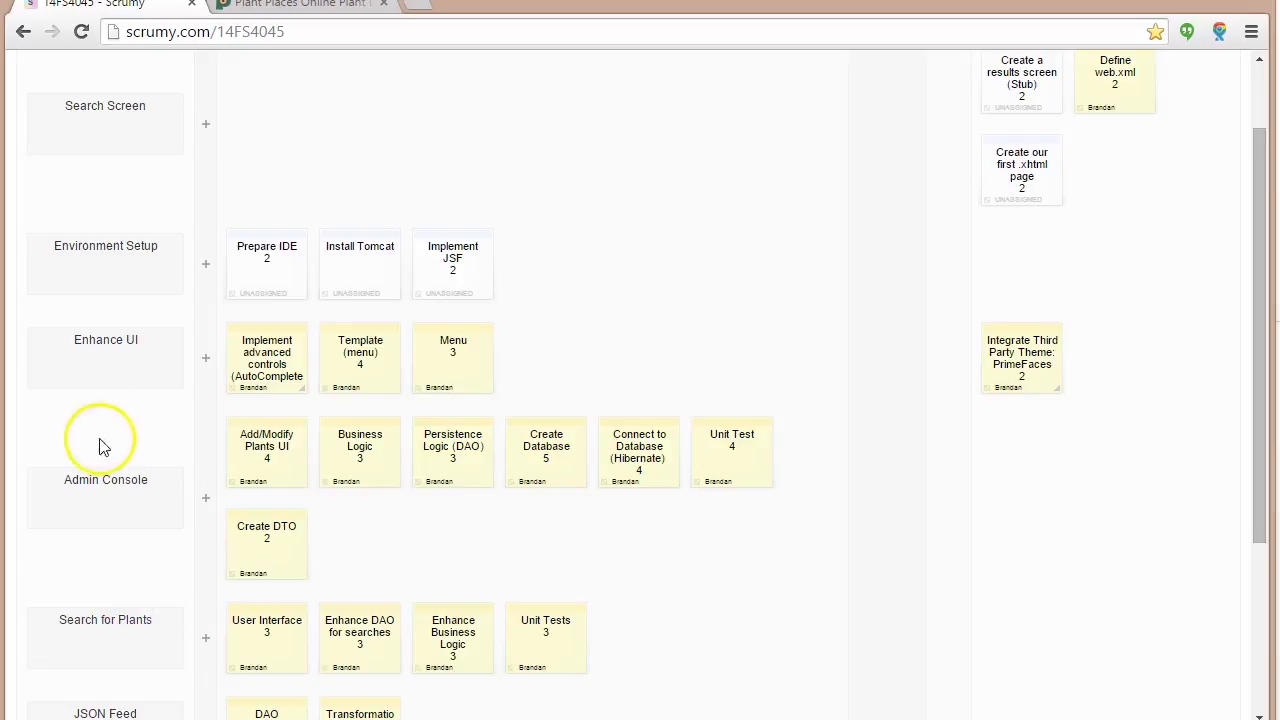
pyautogui.click(208, 362)
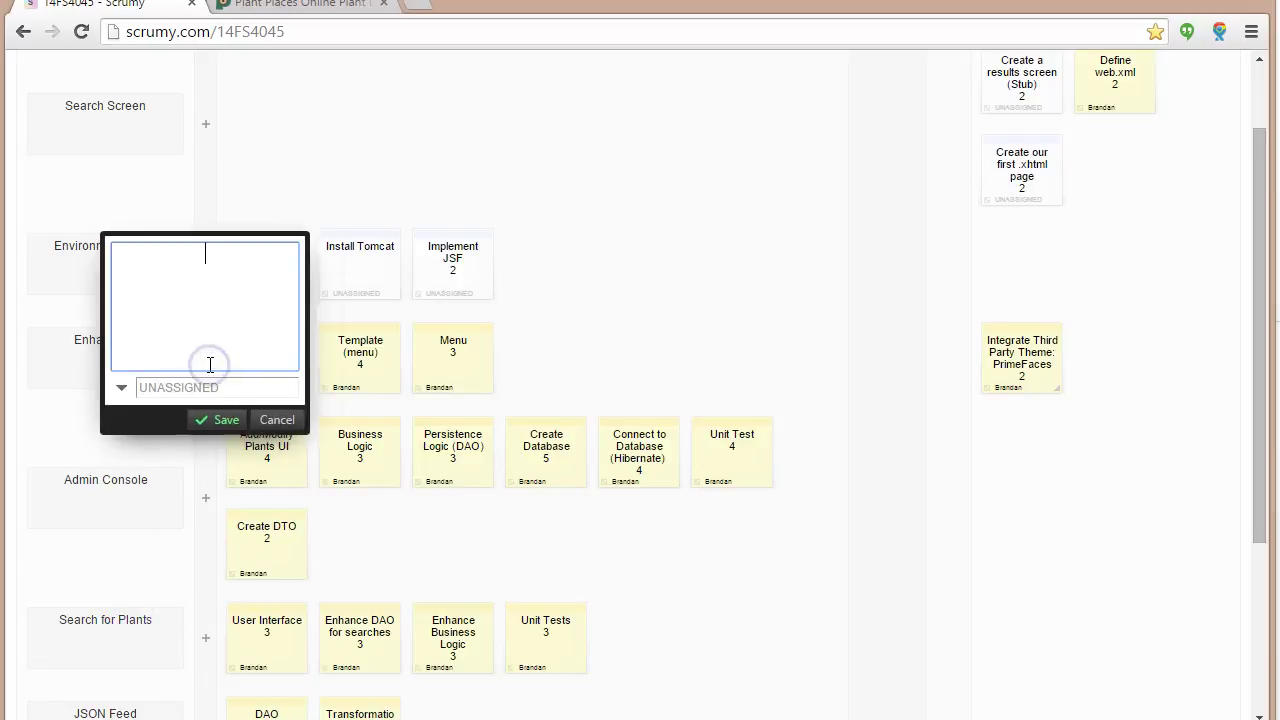
pyautogui.write('Validation ')
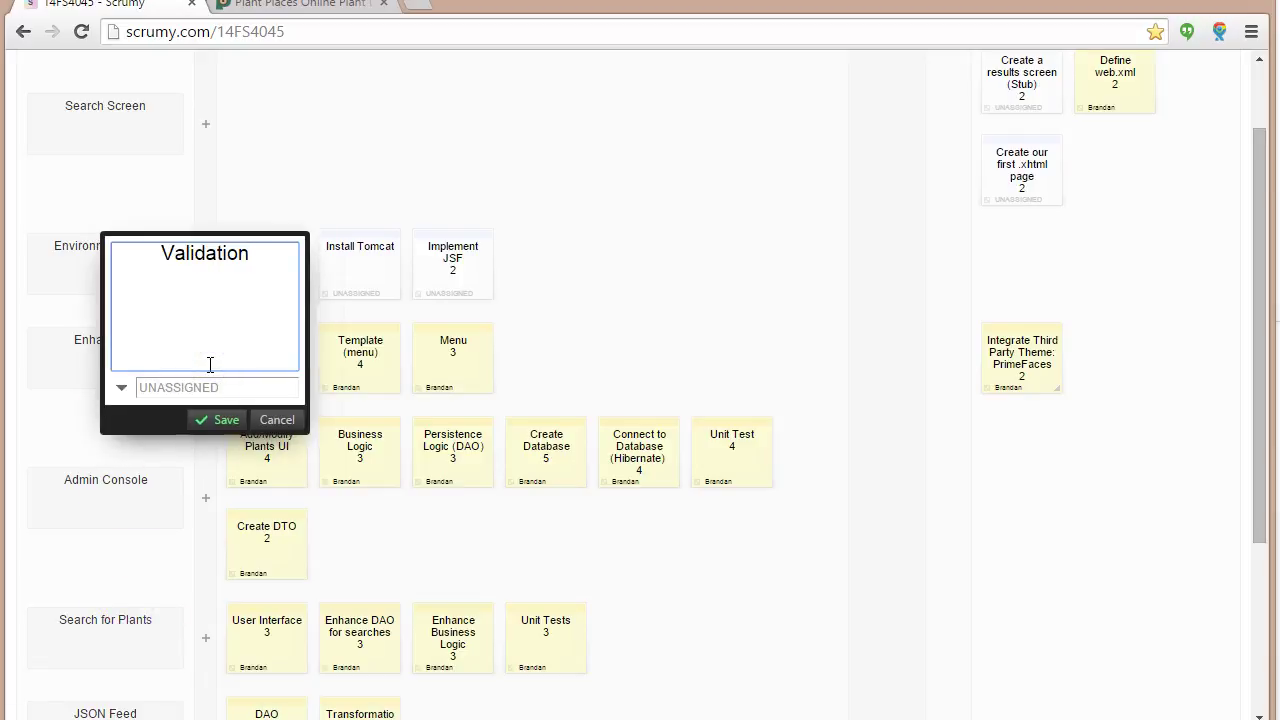
pyautogui.write('2')
pyautogui.press('Tab')
pyautogui.write('Brandan')
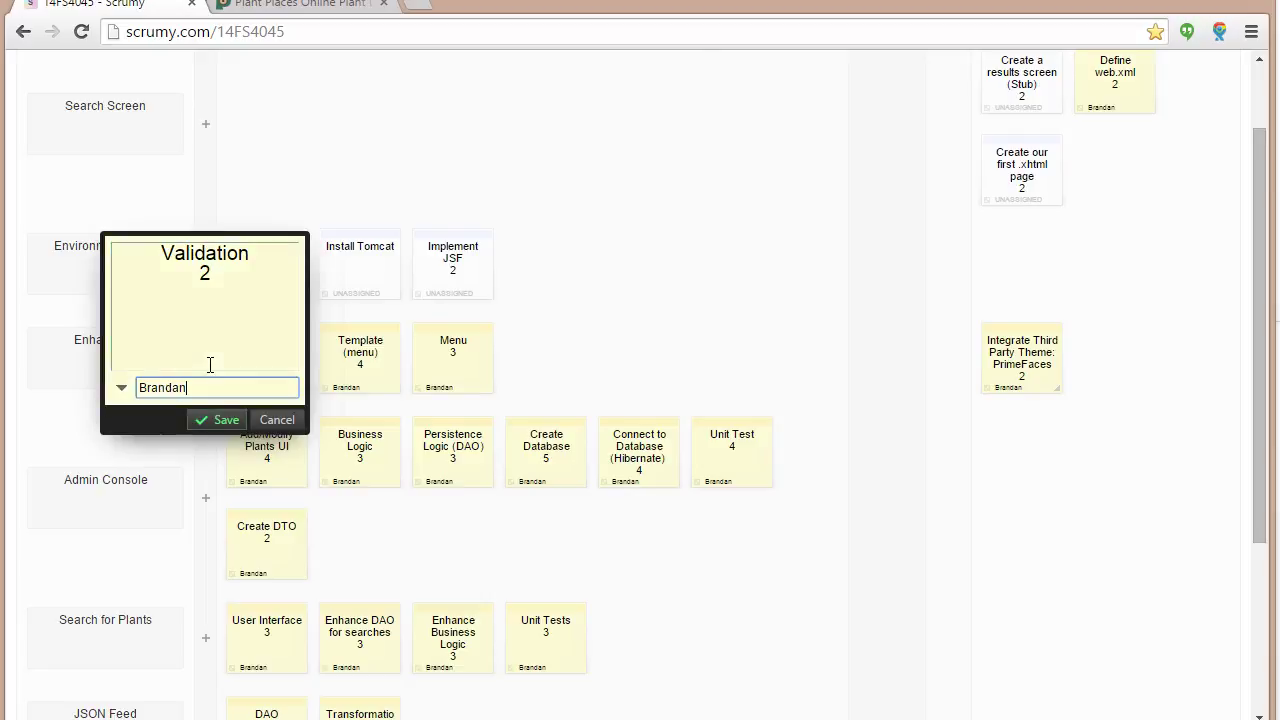
pyautogui.press('Return')
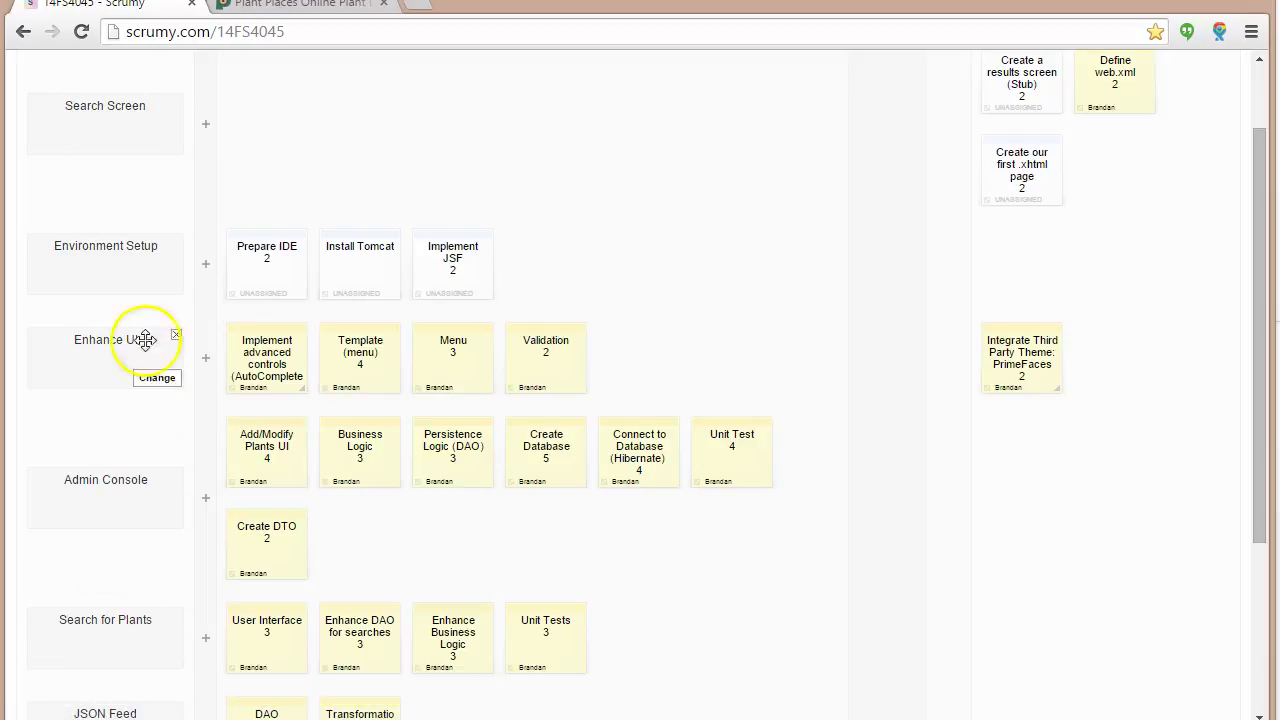
pyautogui.moveTo(158, 110)
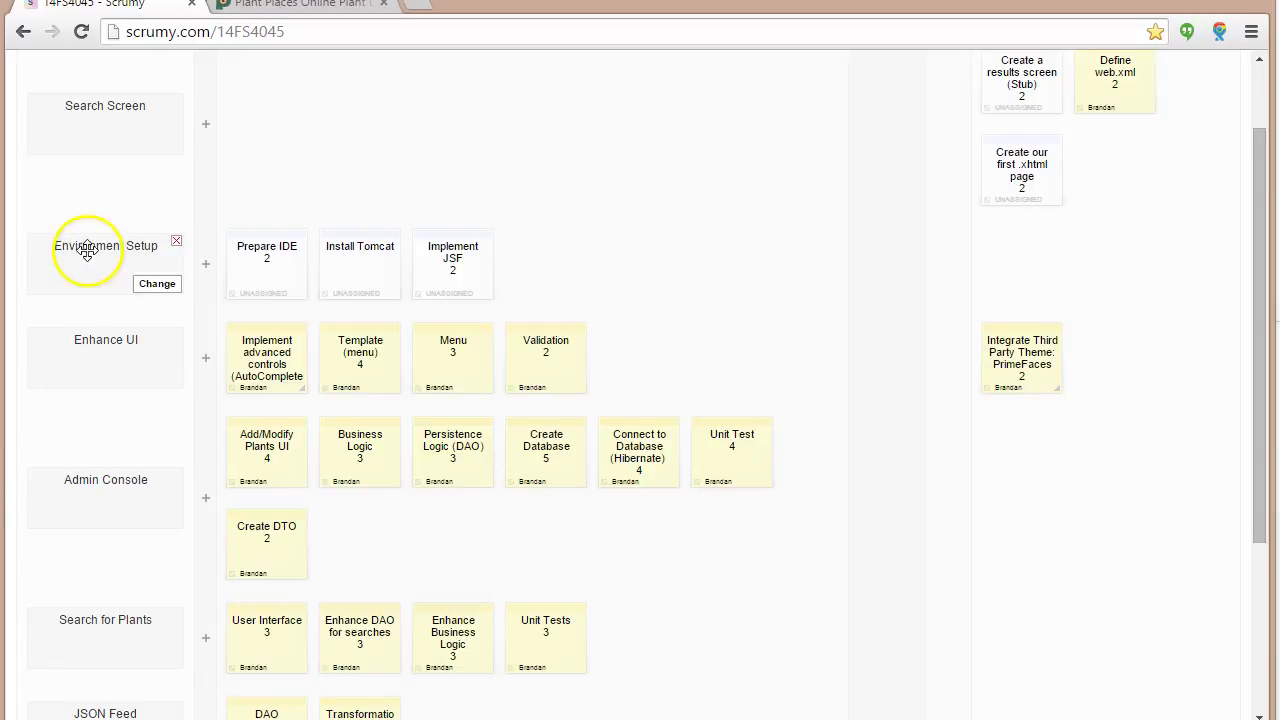
pyautogui.moveTo(155, 132)
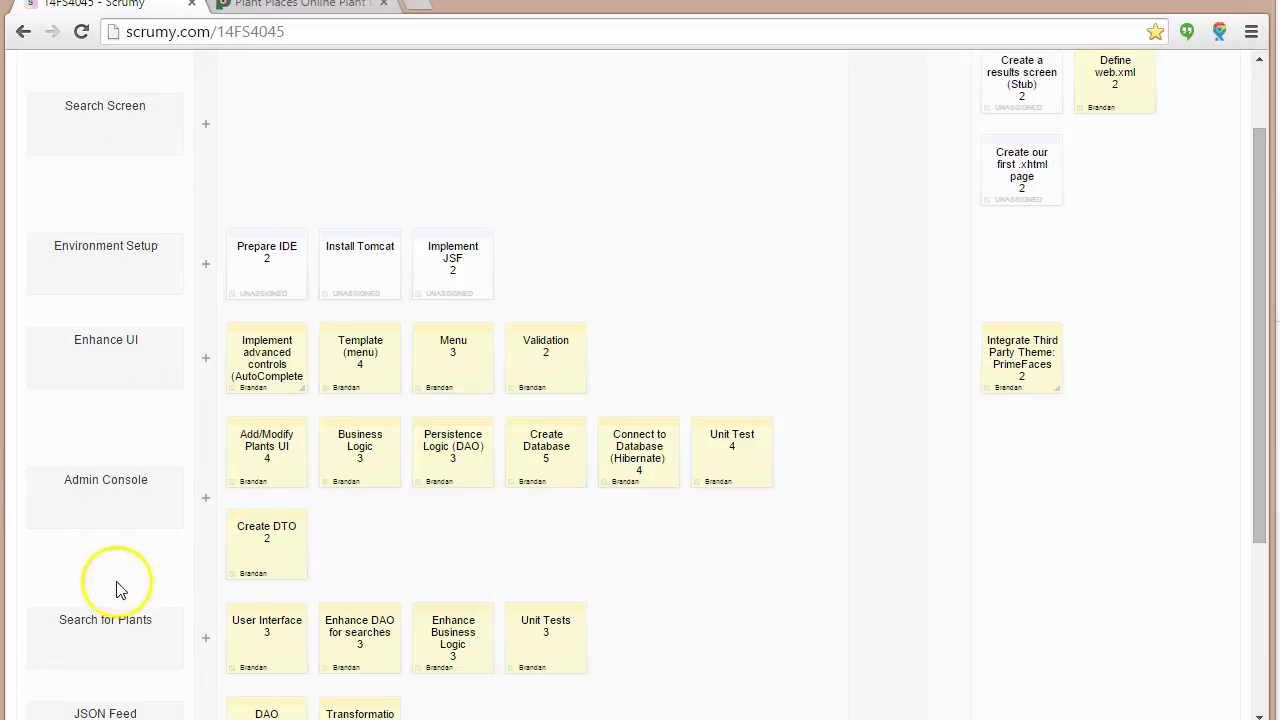
pyautogui.moveTo(116, 636)
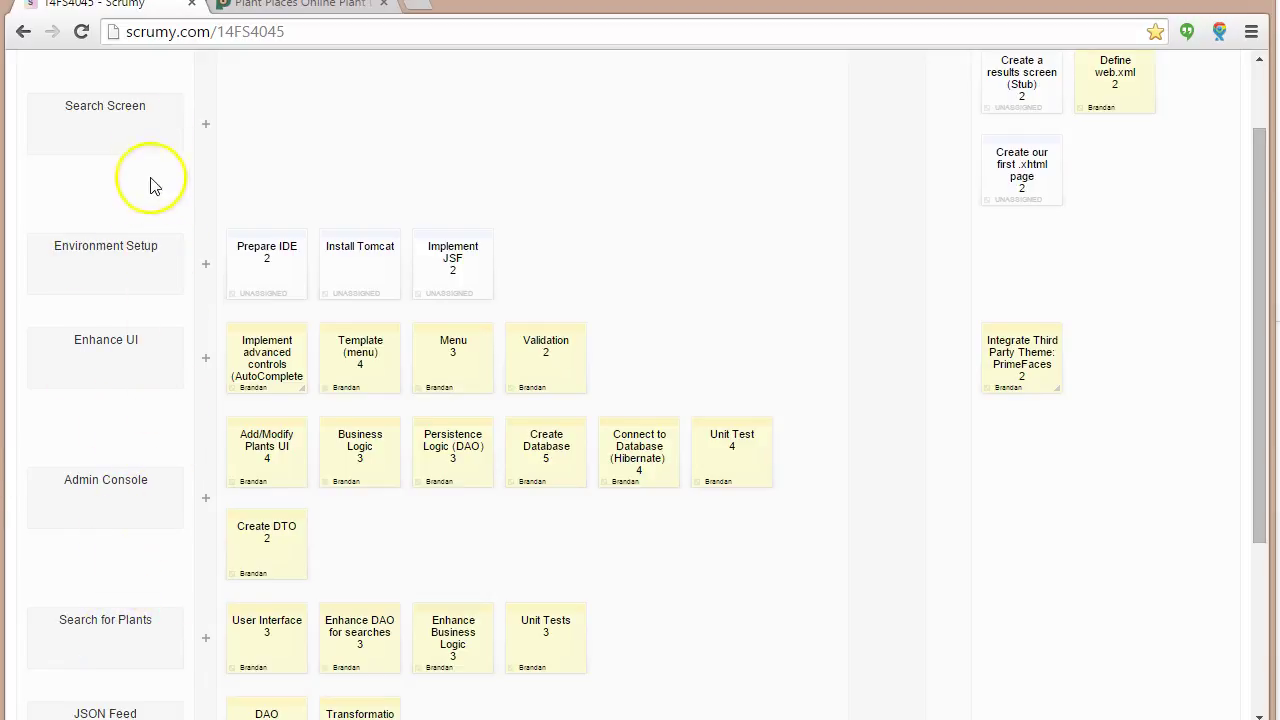